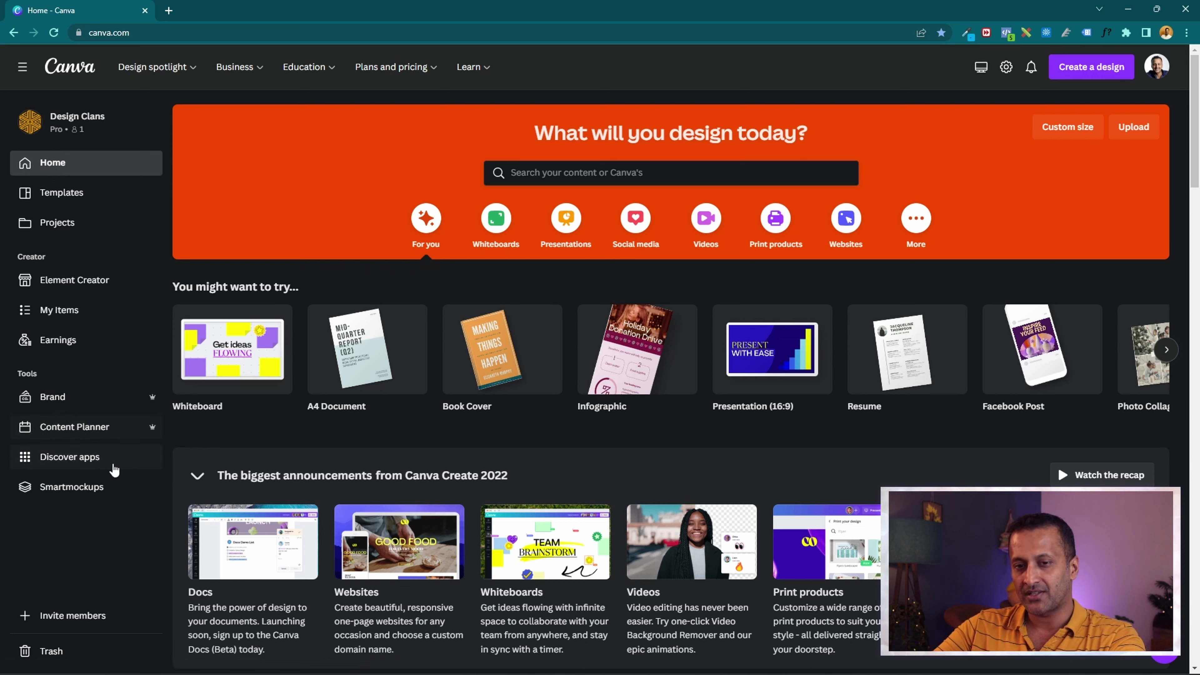
Search Canva's app directory for "smartmockup".
left_click(46, 457)
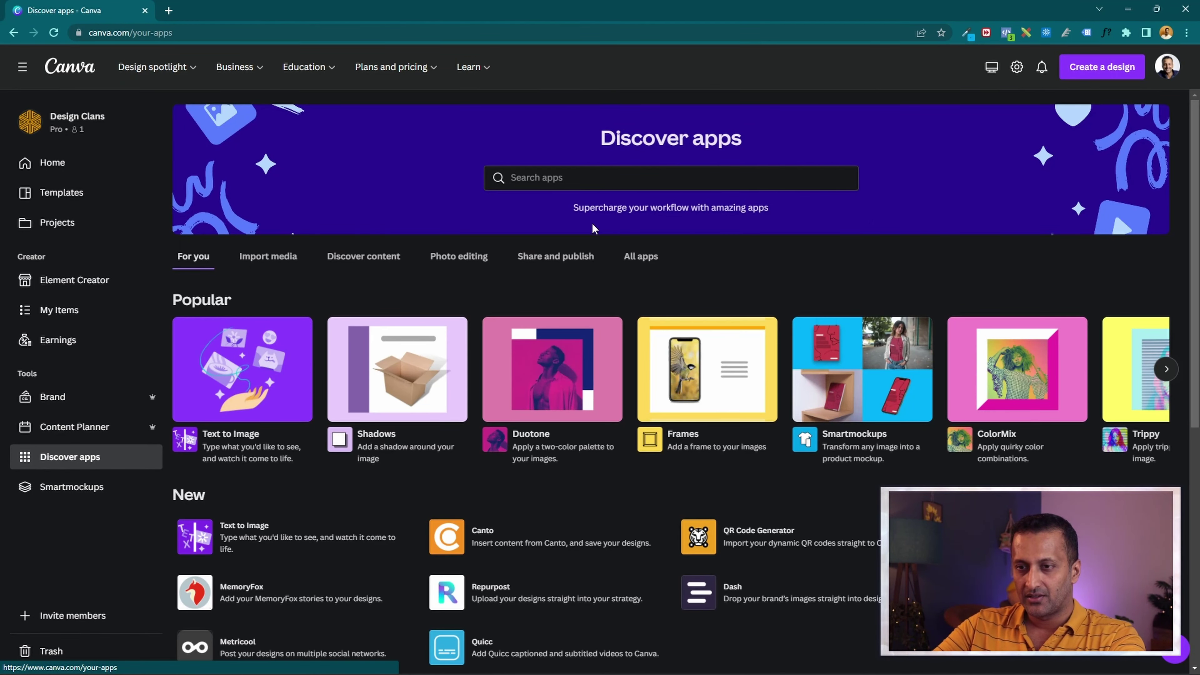
left_click(541, 176)
type("smart")
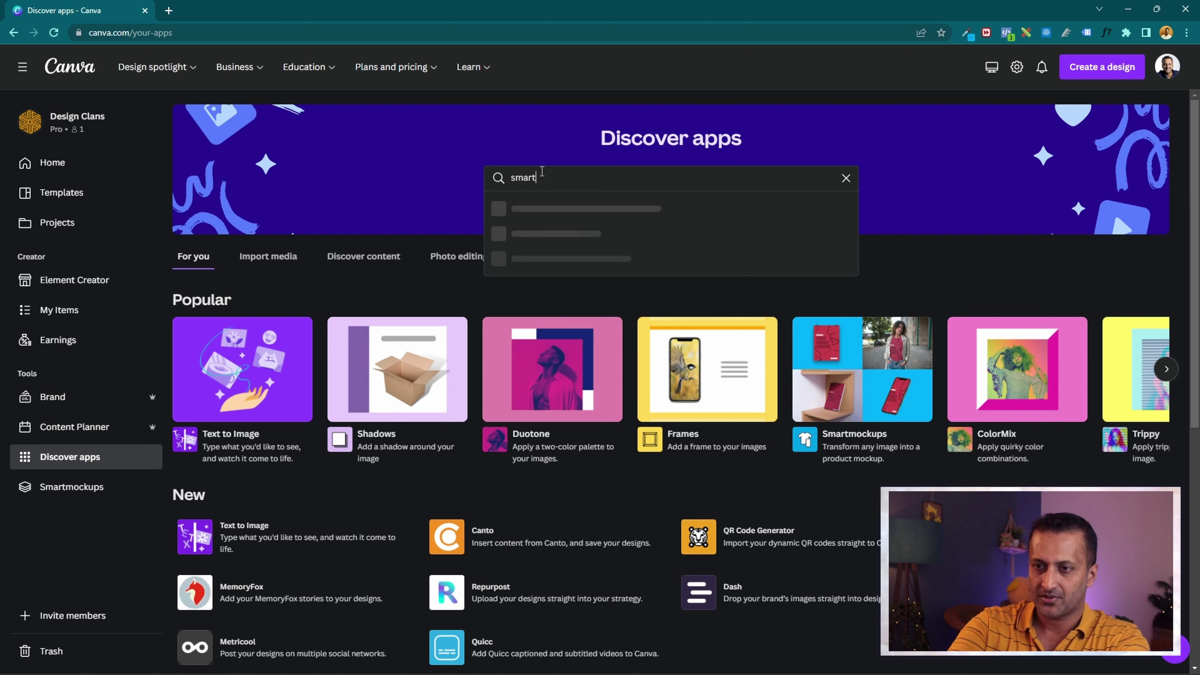
type("mocku")
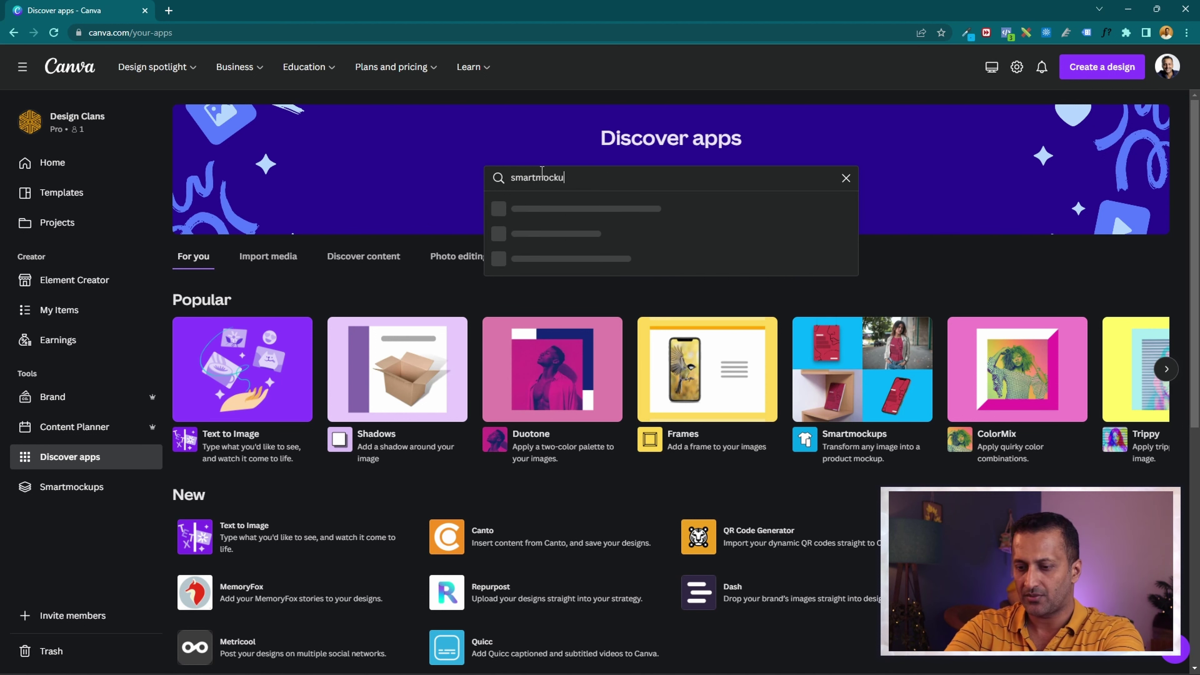
type("p")
key("Return")
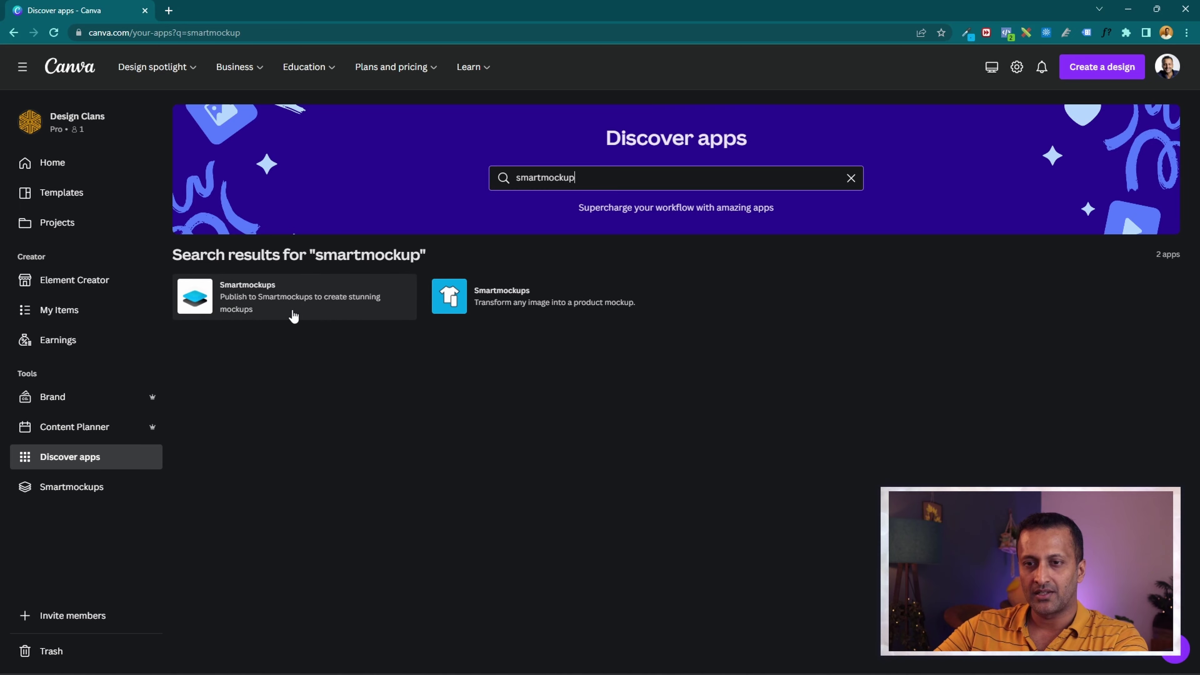
View the details of both Smartmockups apps in the search results, closing each one after viewing it.
left_click(261, 302)
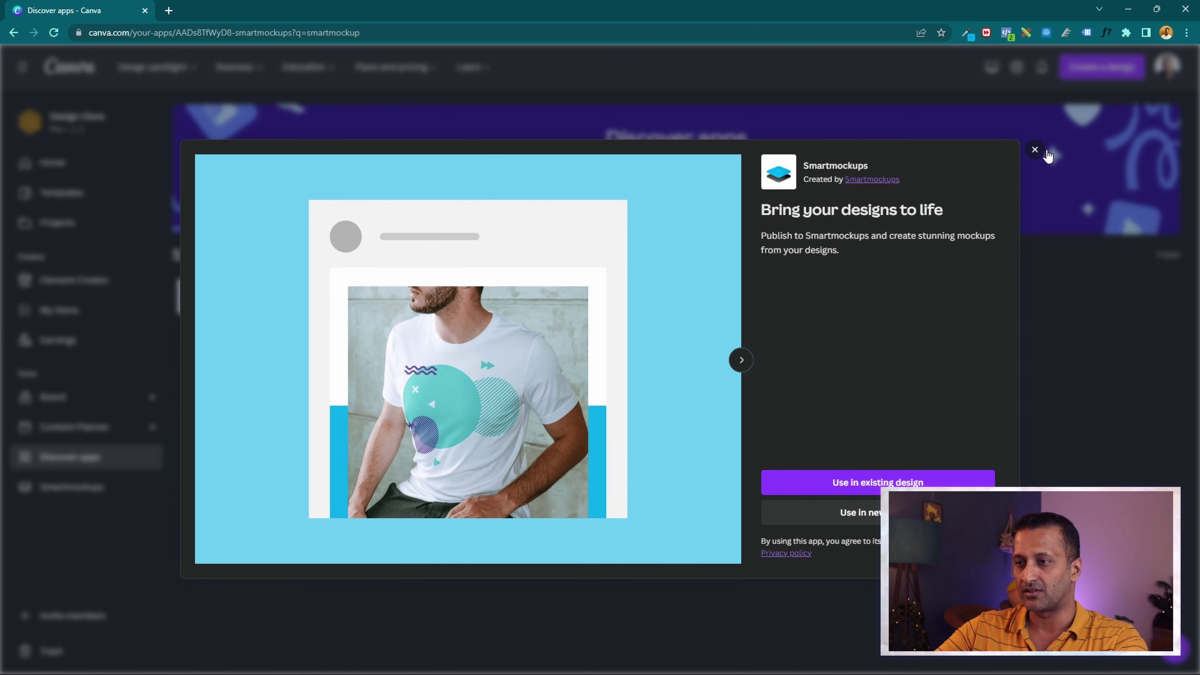
left_click(1033, 151)
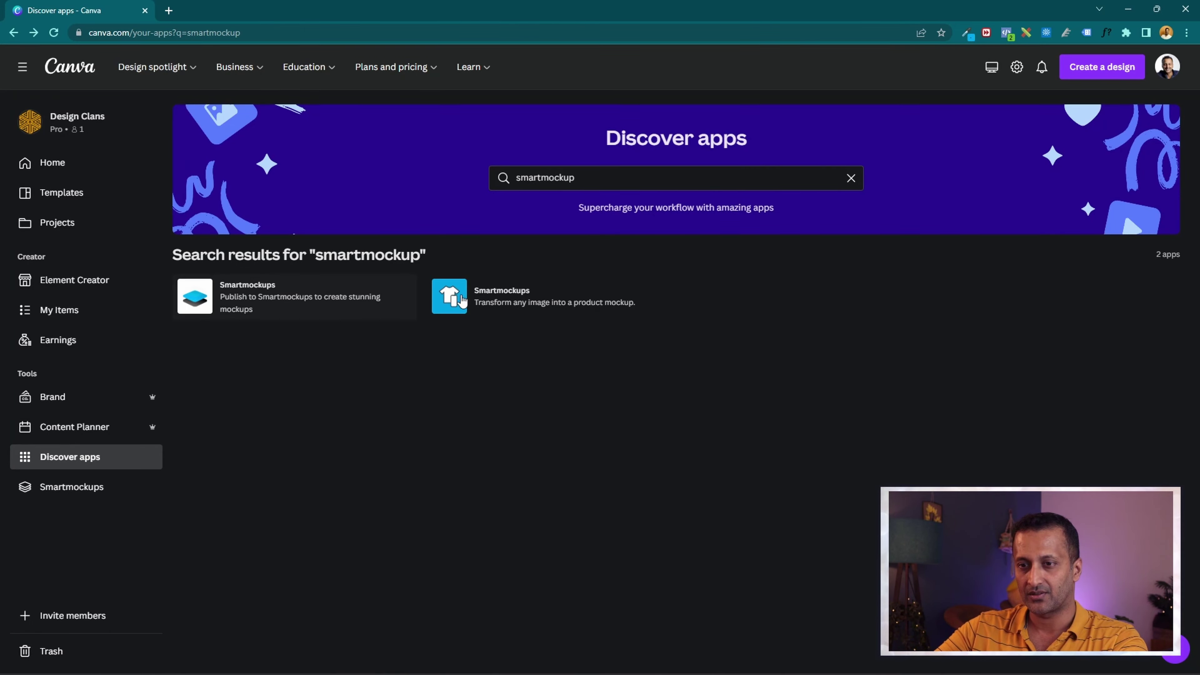
left_click(503, 310)
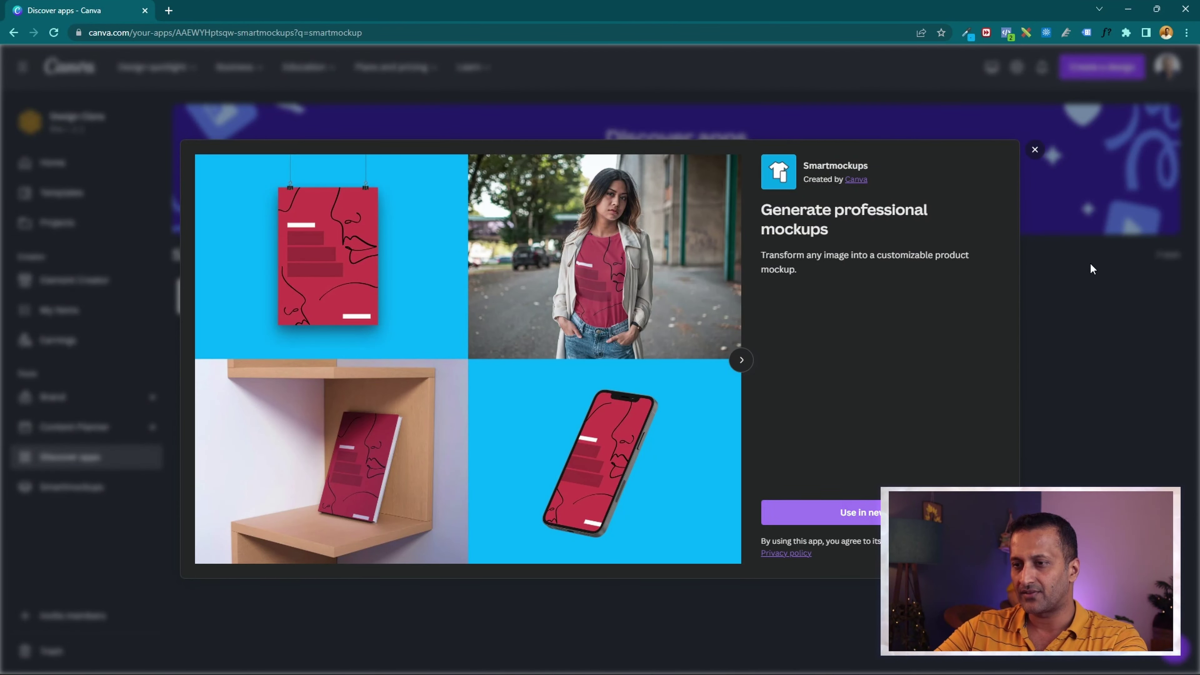
left_click(1036, 151)
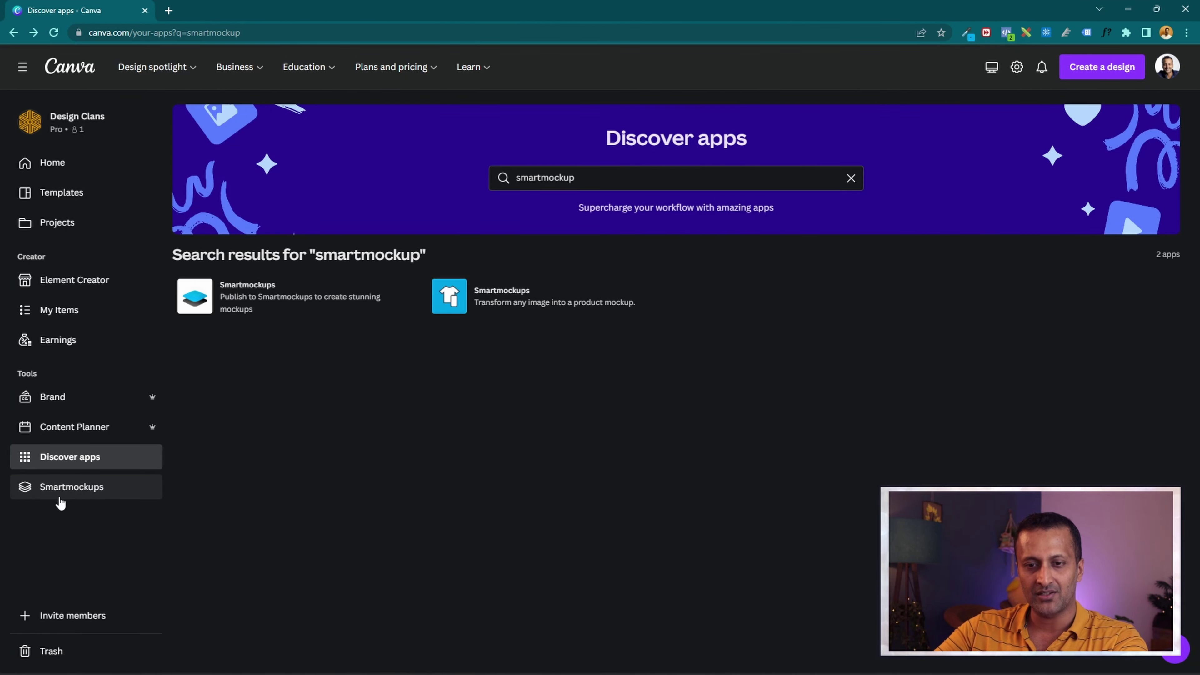
Open Canva's Smartmockups page and look through its recently used, trending and new mockups.
left_click(29, 487)
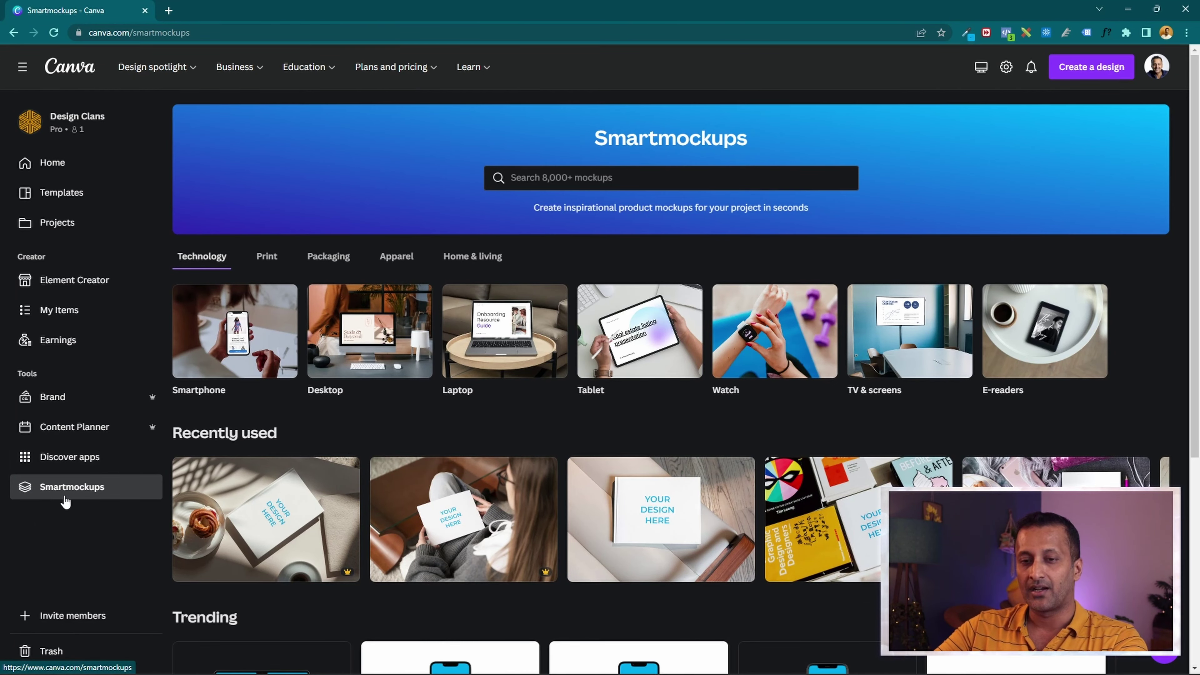
scroll(449, 284, "down", 4)
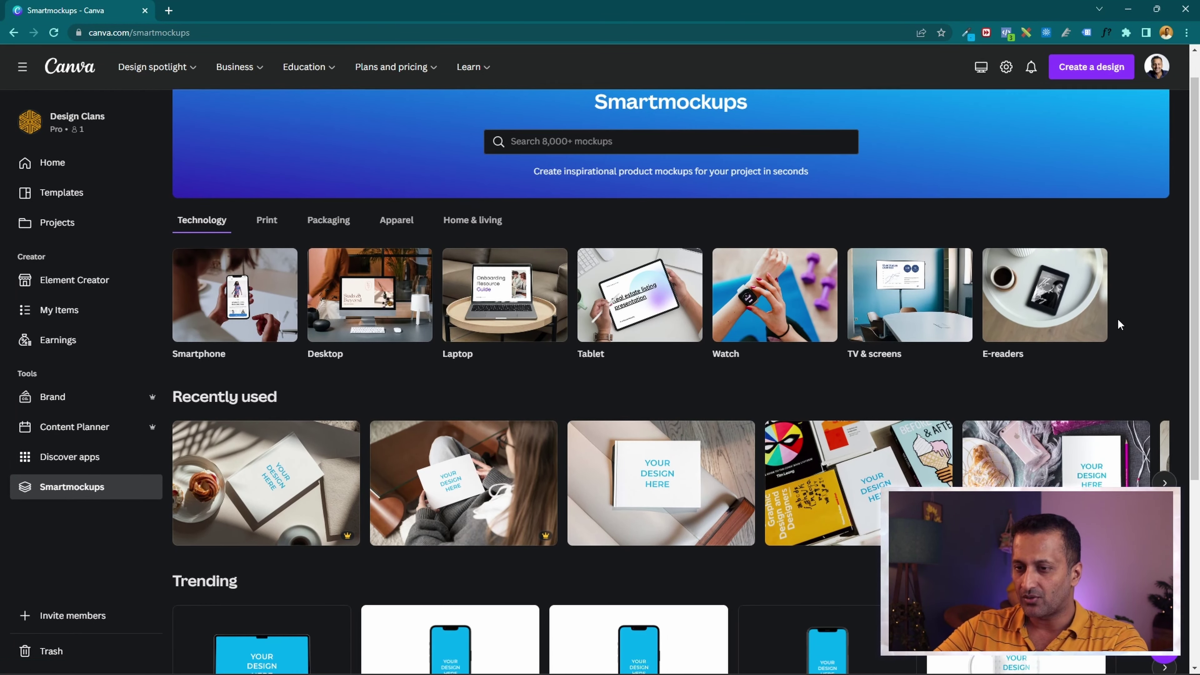
scroll(201, 429, "down", 3)
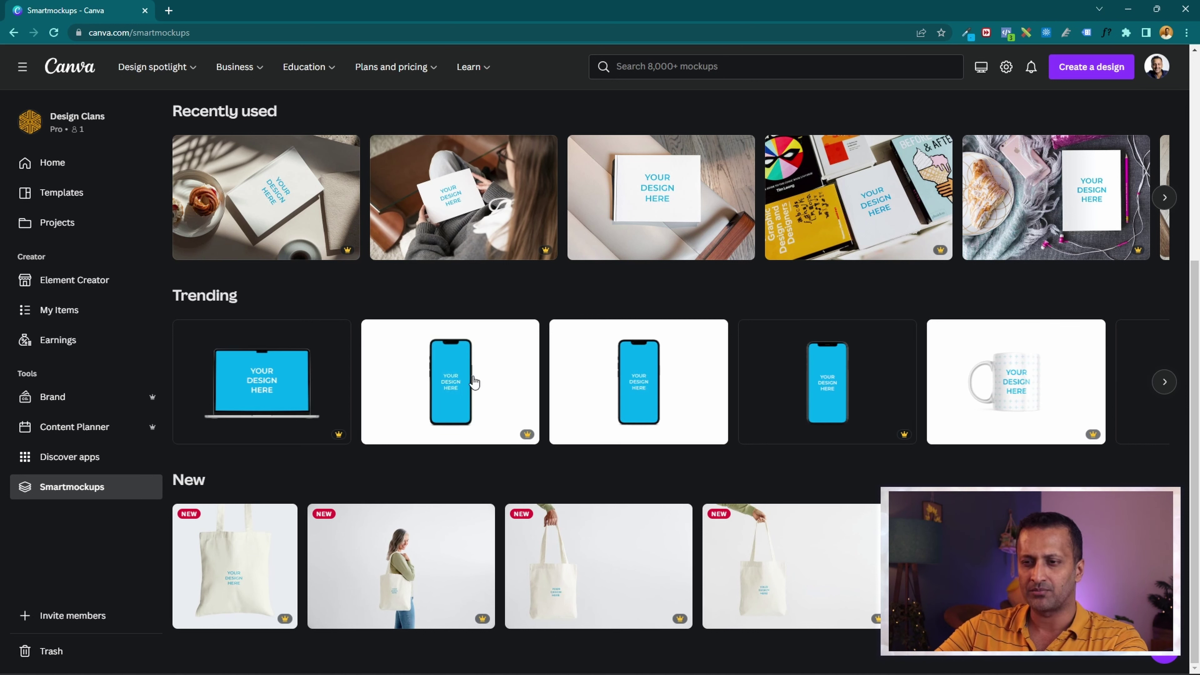
left_click(1165, 381)
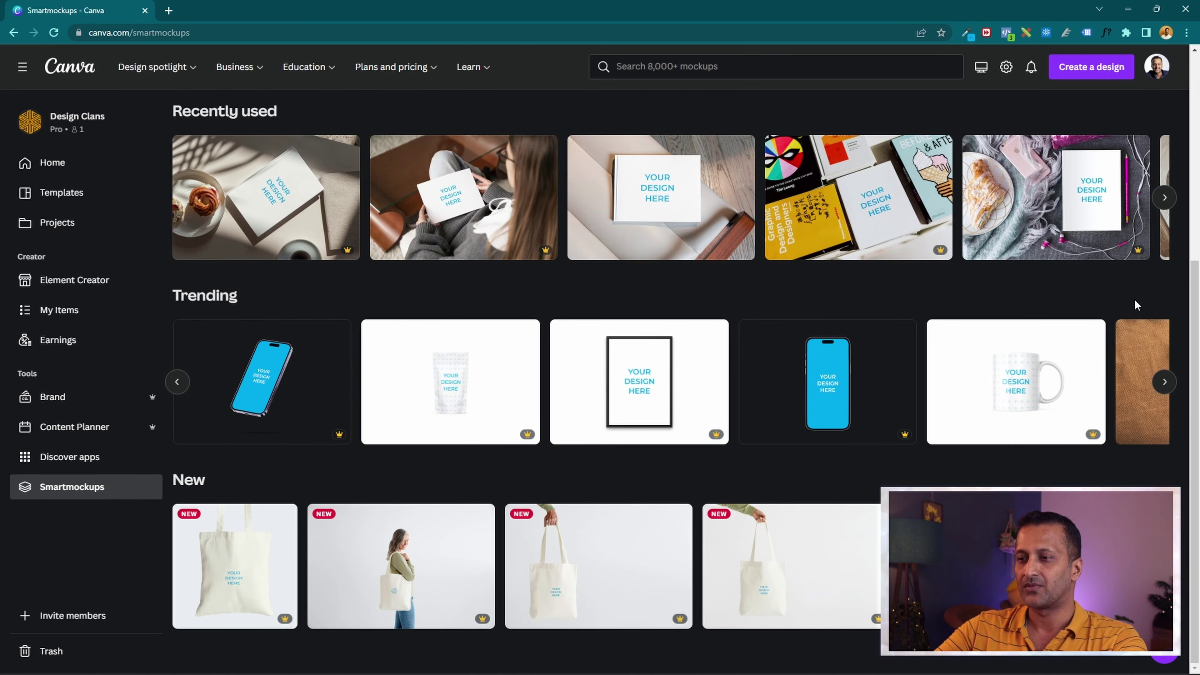
scroll(899, 403, "up", 6)
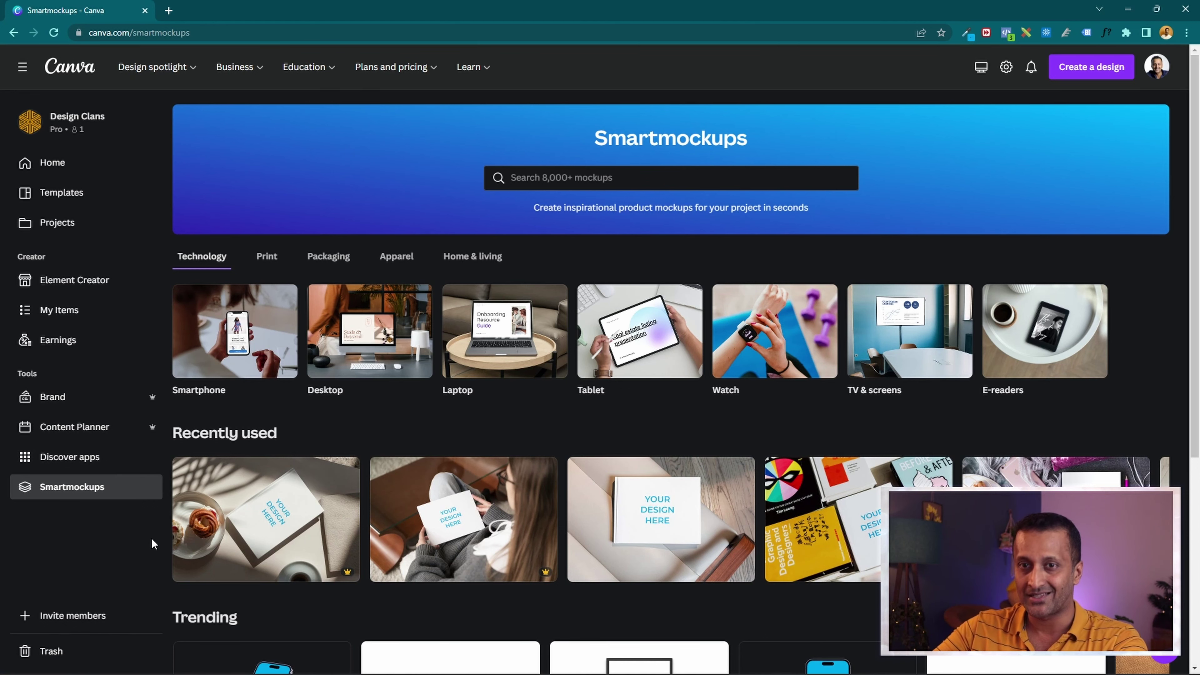
Open the smartmockups.com website in a new browser tab.
left_click(168, 11)
type("smart")
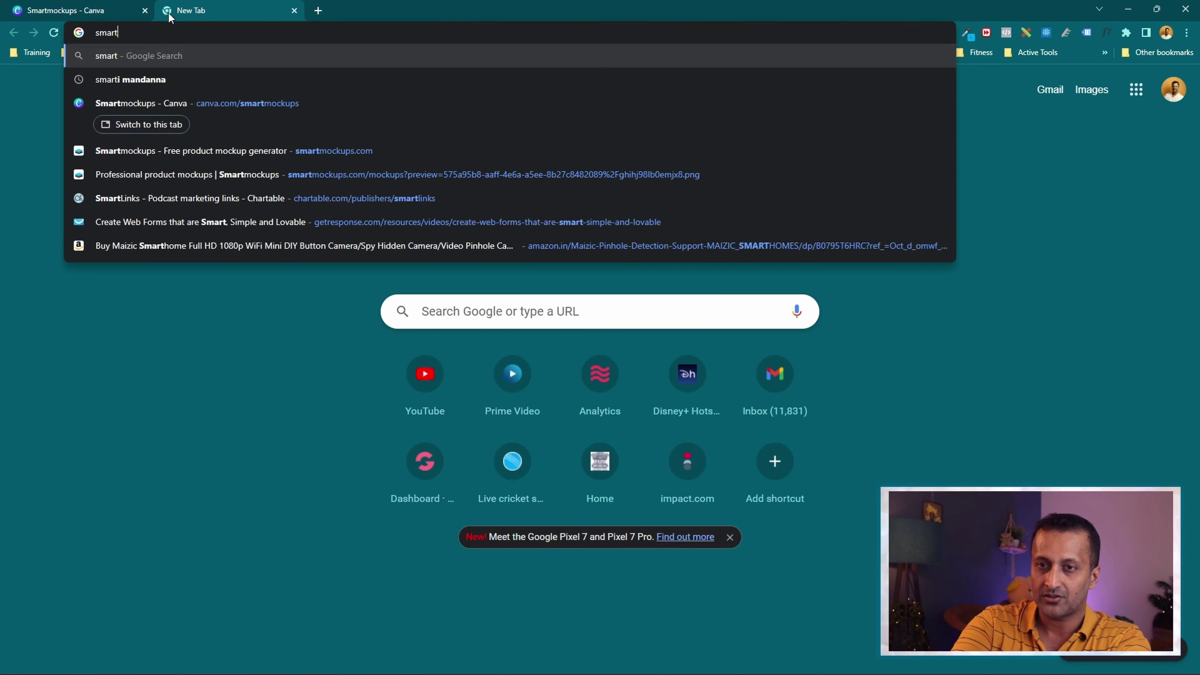
type("mockups")
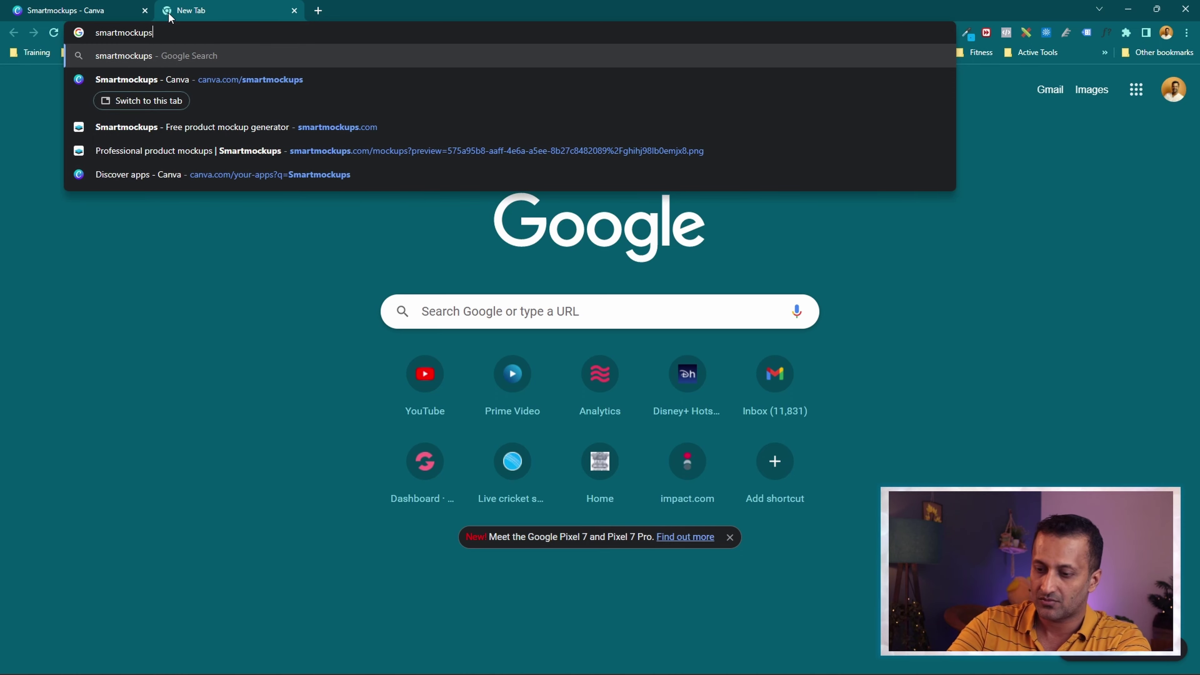
key("Return")
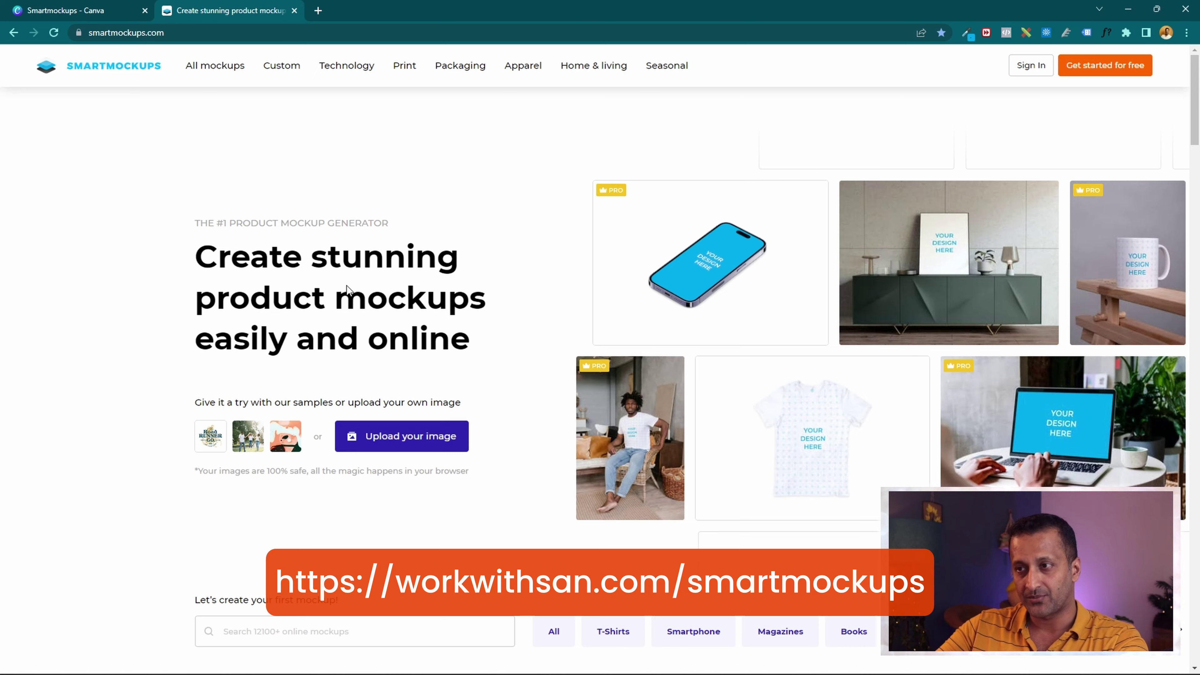
Look through the Smartmockups homepage, from the mockup samples and features down to the footer links.
scroll(422, 297, "down", 8)
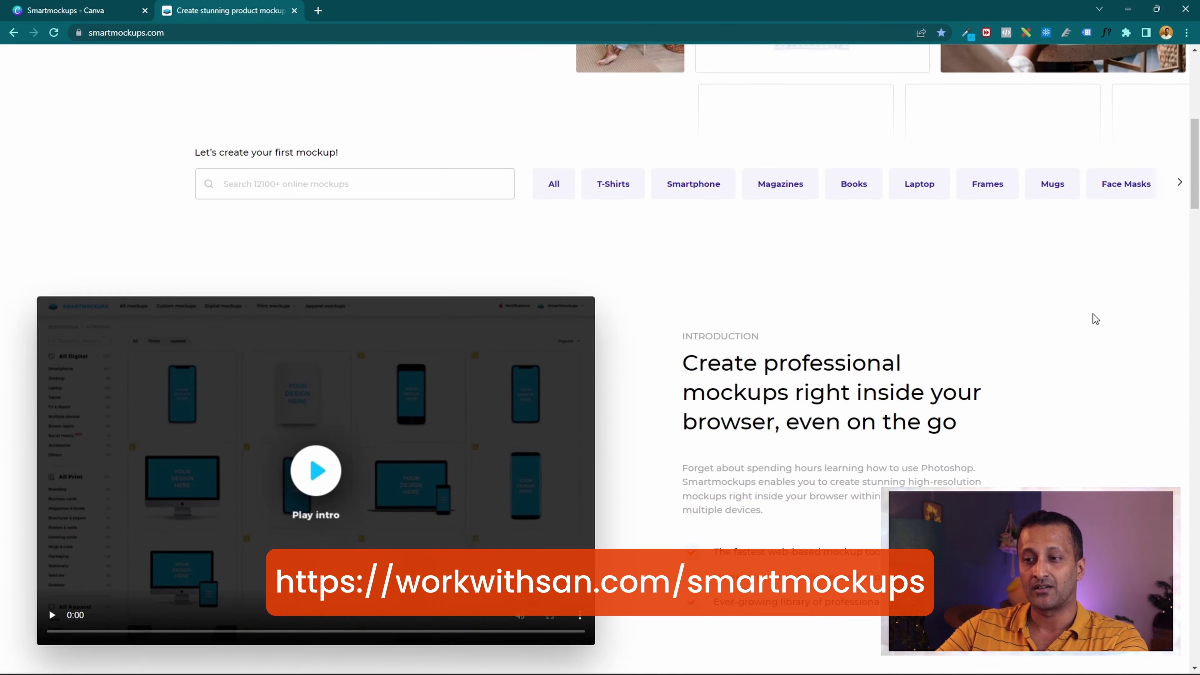
scroll(459, 414, "up", 6)
scroll(461, 414, "up", 3)
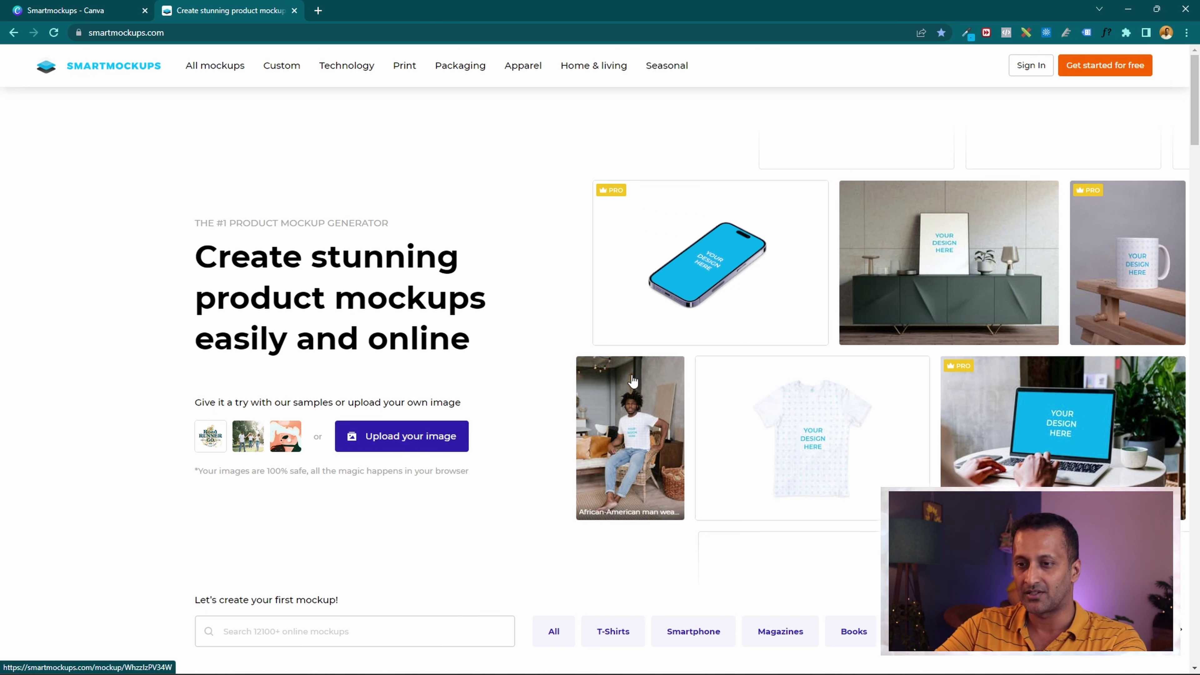
scroll(201, 151, "down", 20)
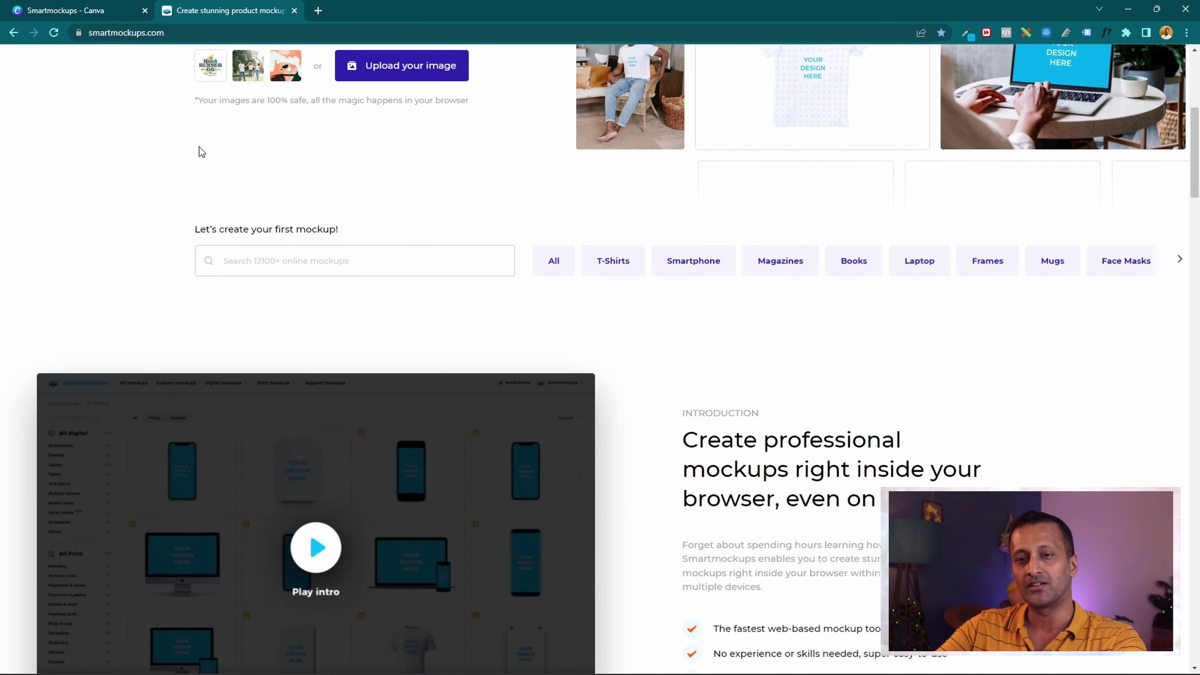
scroll(1050, 362, "up", 7)
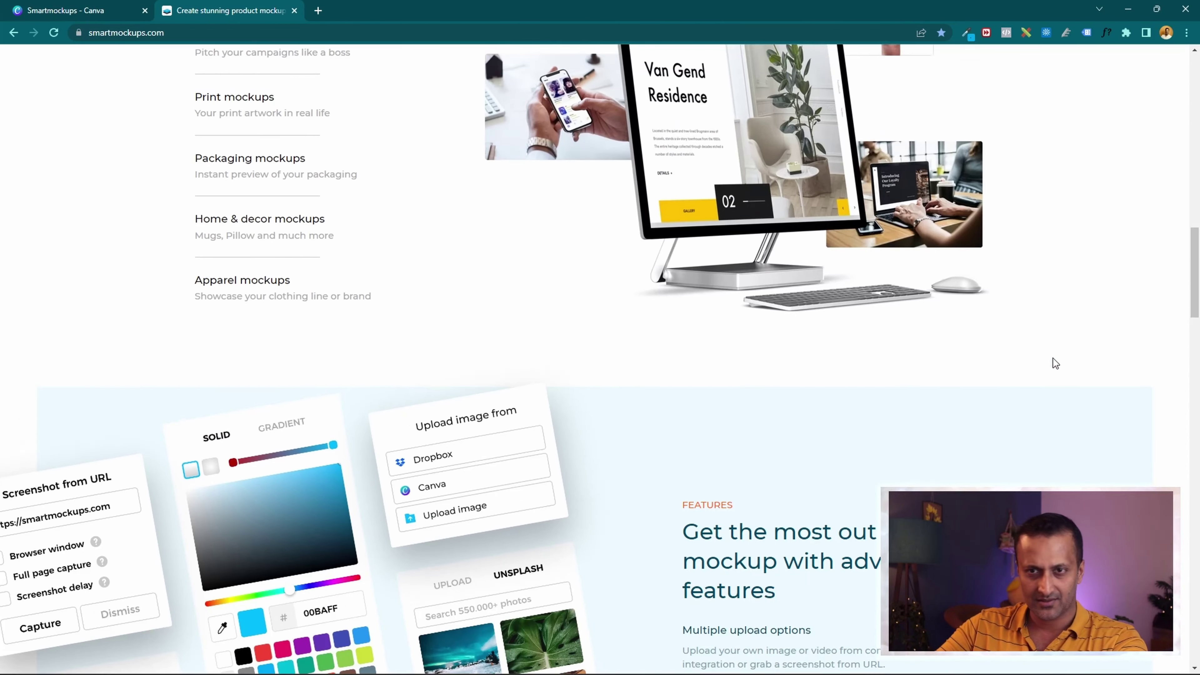
scroll(1027, 335, "down", 20)
scroll(1027, 334, "down", 20)
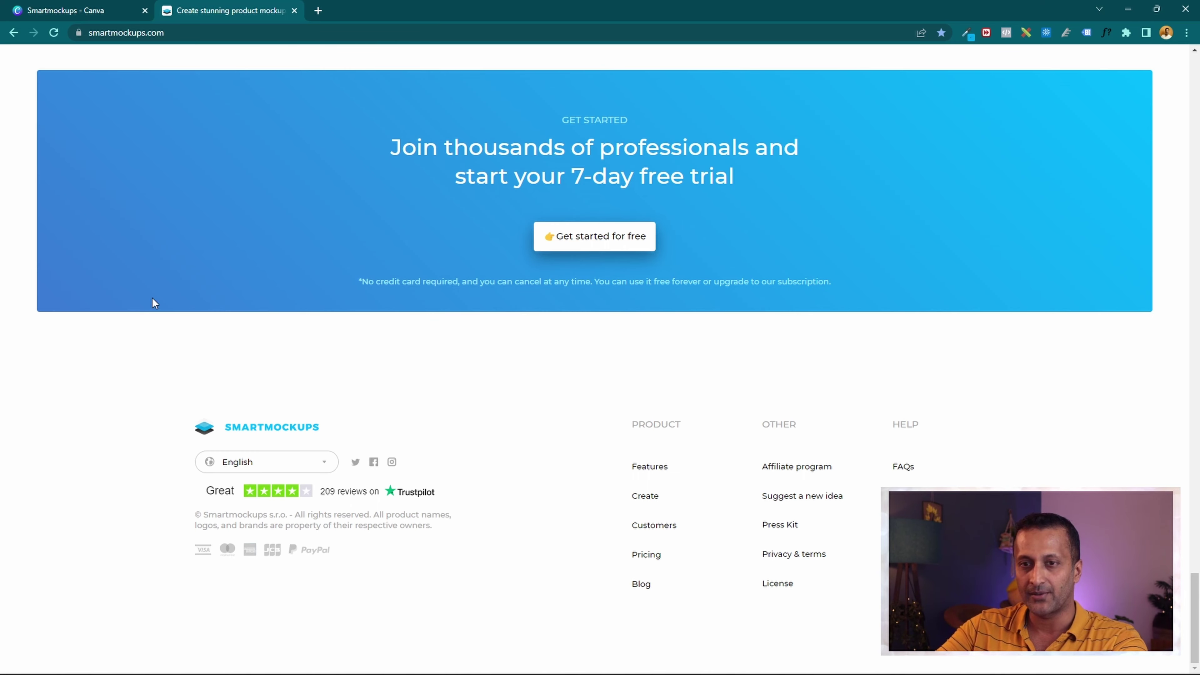
Open the Smartmockups pricing page and examine what the Free and Pro plans include.
left_click(660, 554)
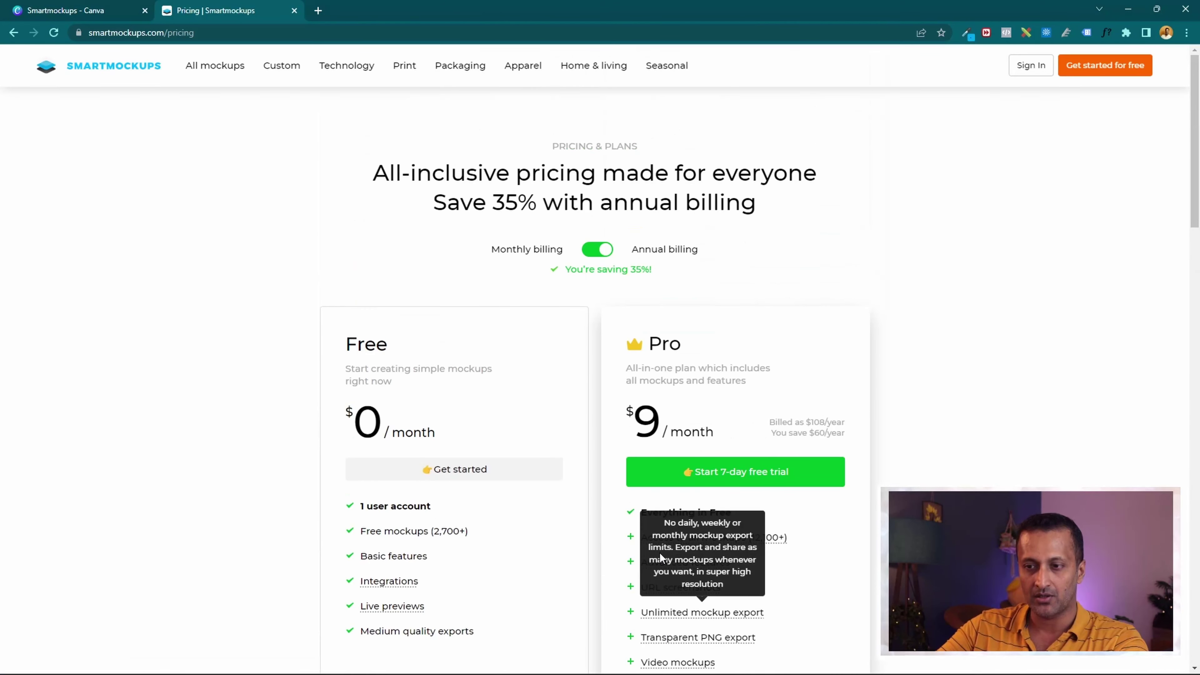
scroll(593, 330, "down", 2)
scroll(1128, 406, "down", 2)
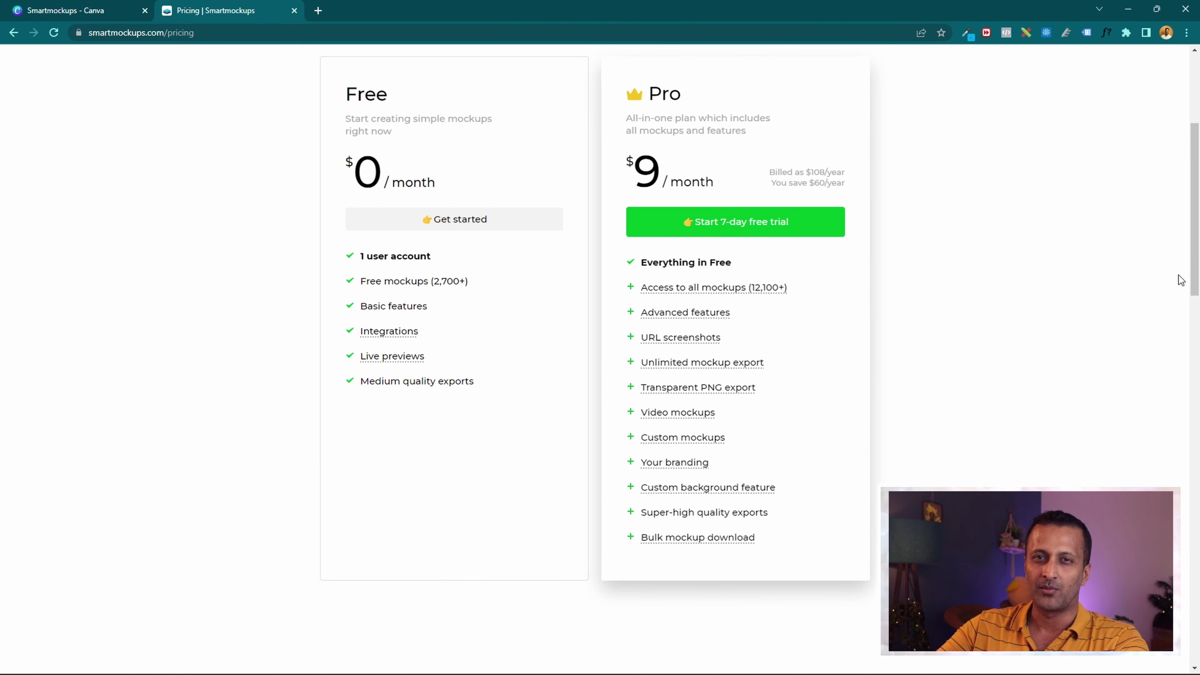
scroll(839, 465, "up", 4)
scroll(1081, 466, "down", 2)
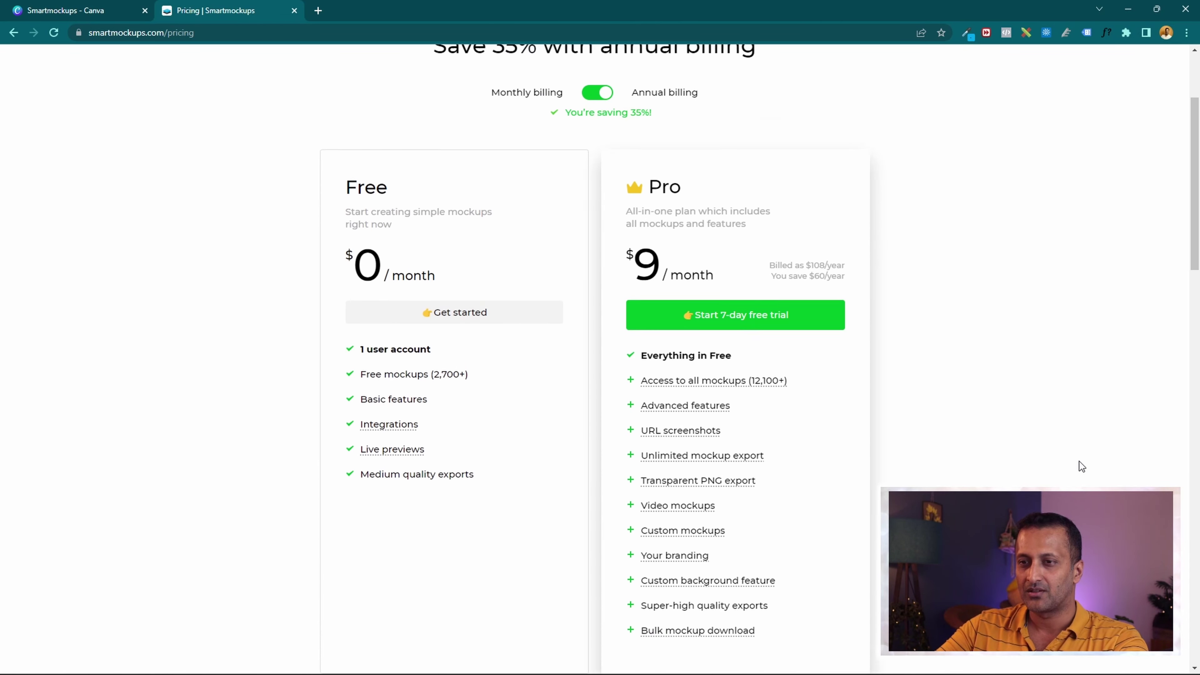
scroll(1079, 467, "up", 3)
Compare the Smartmockups plan features with the mockup collection on Canva's Smartmockups page, ending on the Canva page.
left_click(89, 5)
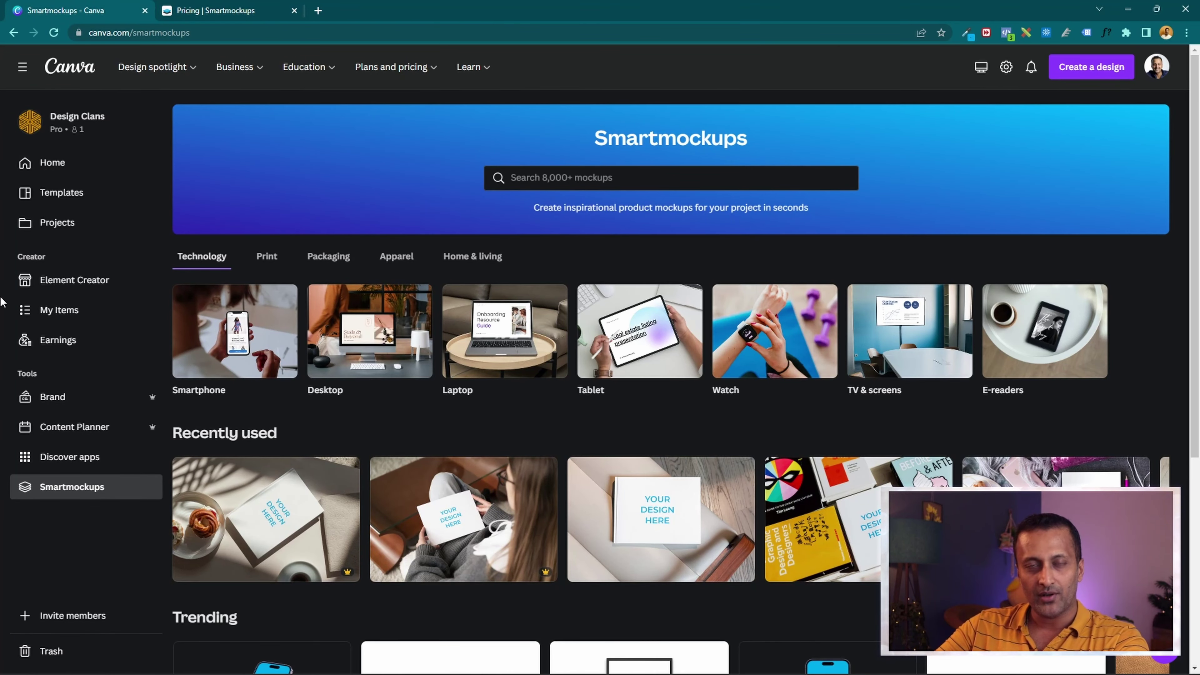
key("ctrl+Tab")
scroll(810, 201, "down", 7)
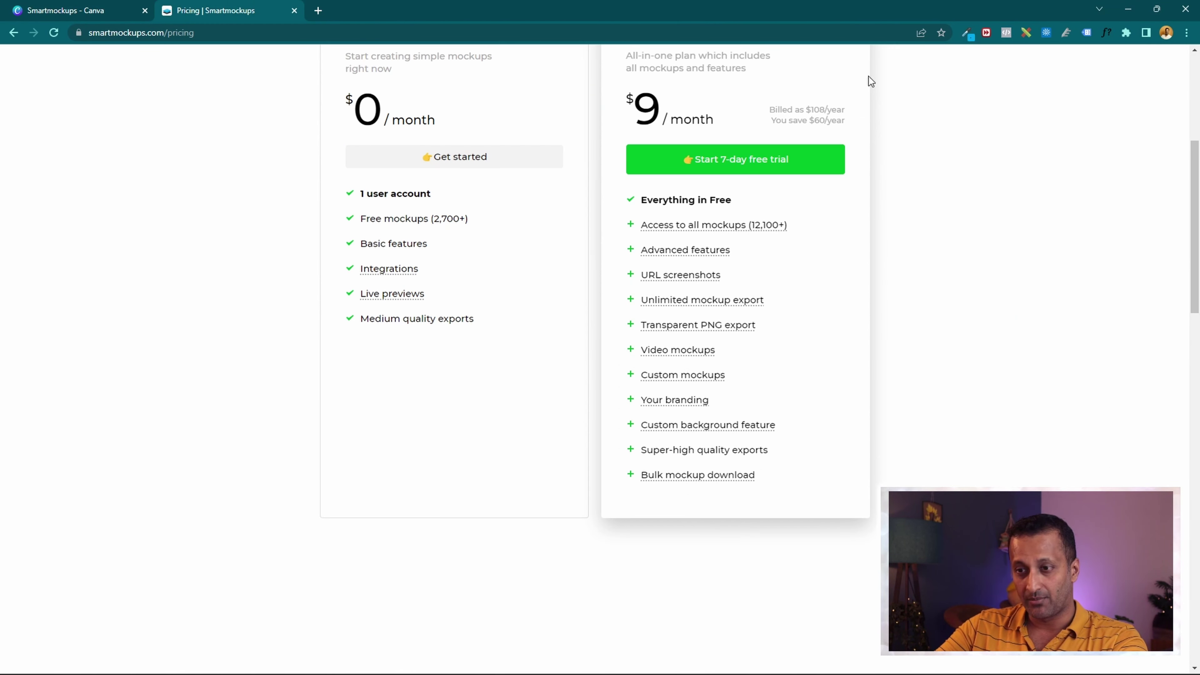
key("ctrl+Tab")
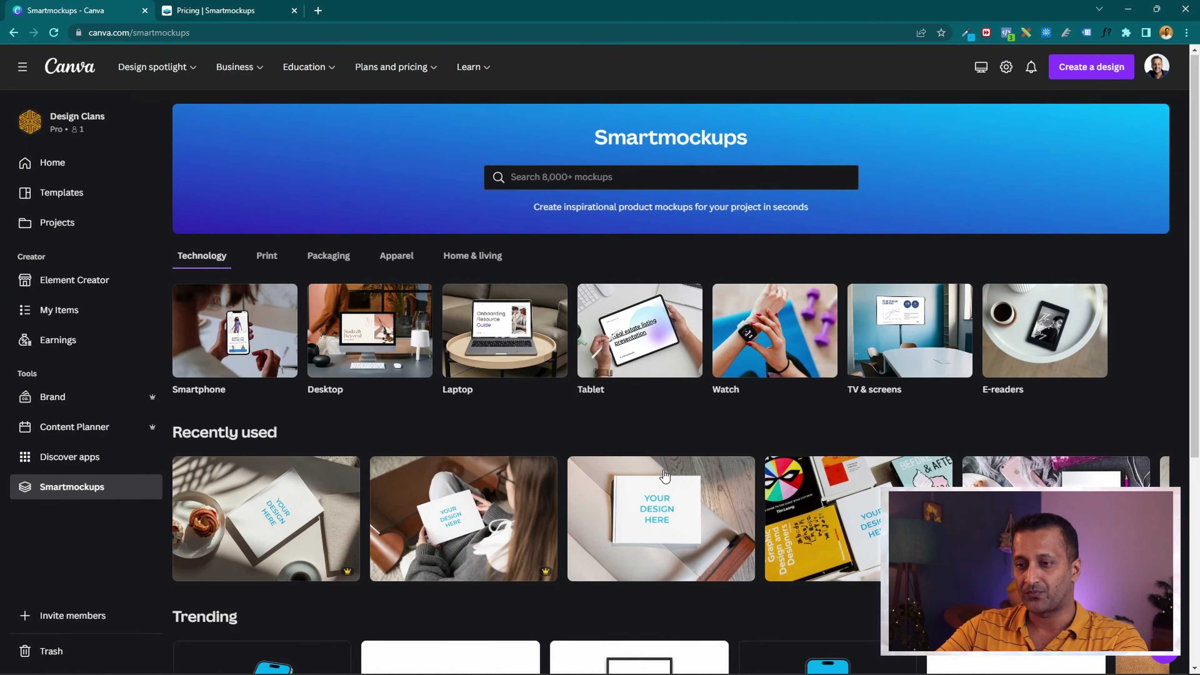
scroll(800, 480, "down", 7)
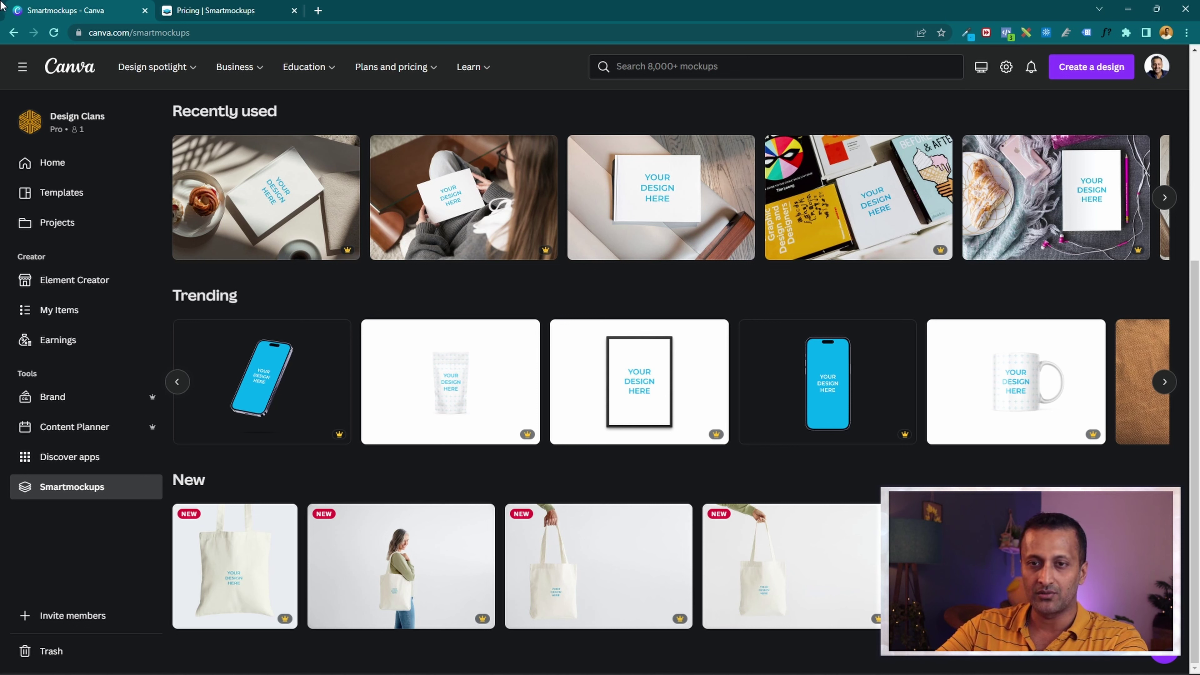
left_click(1092, 66)
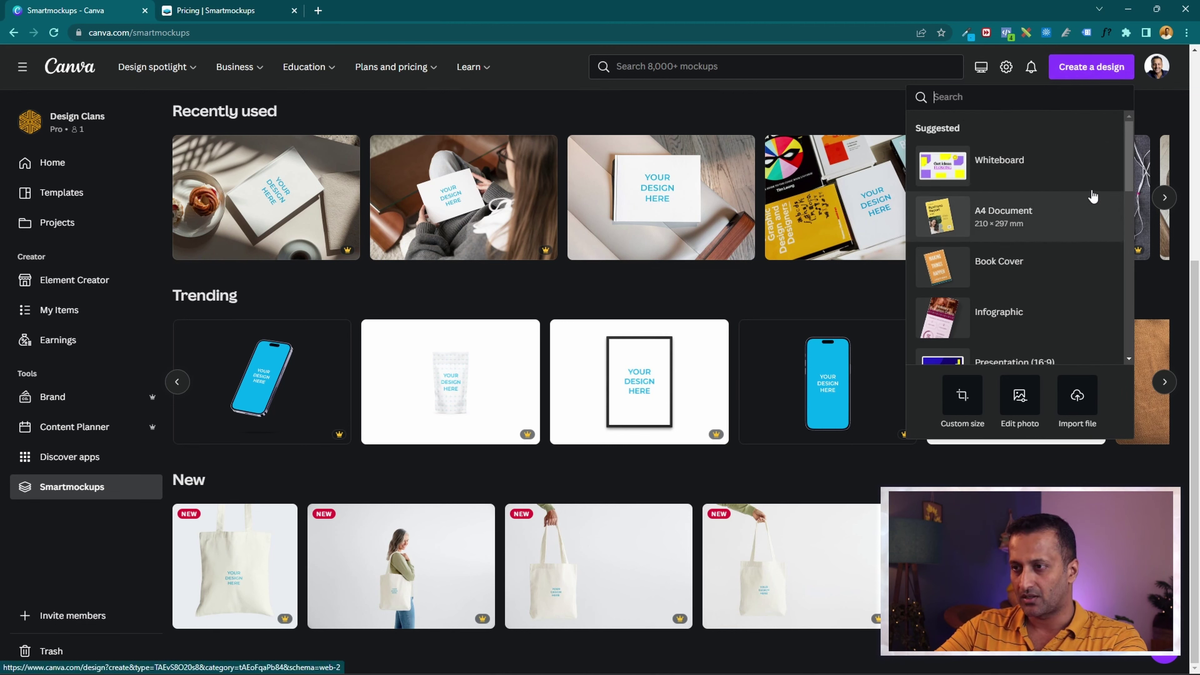
scroll(1095, 178, "down", 2)
scroll(1095, 177, "down", 2)
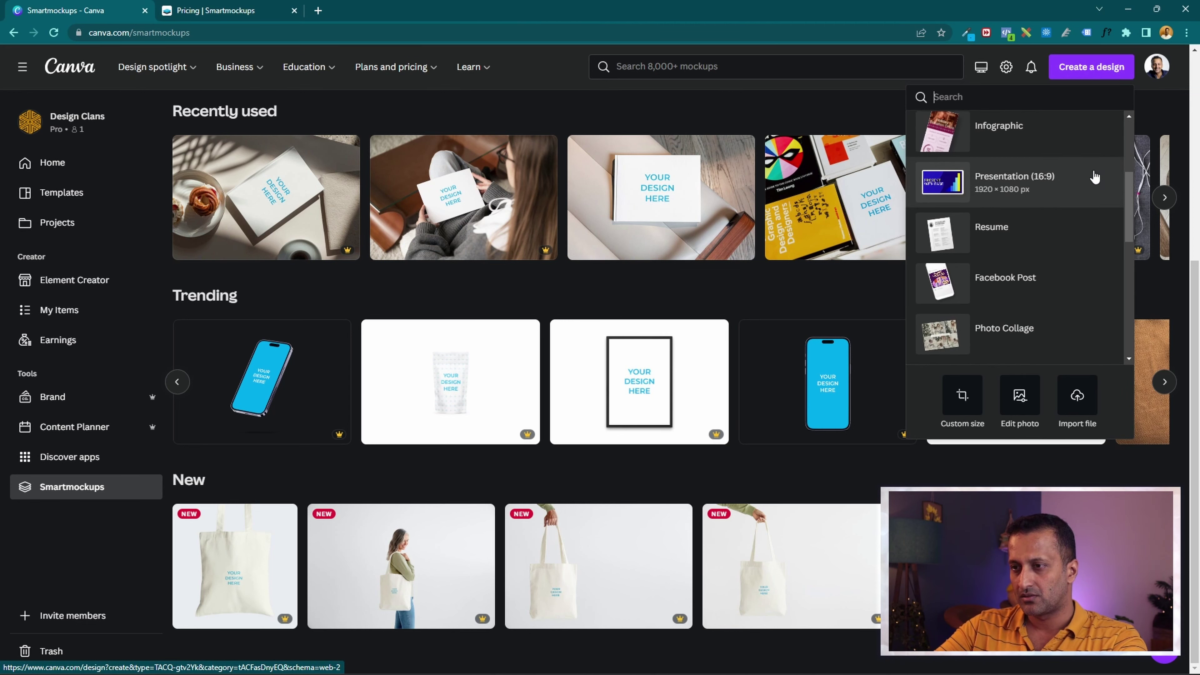
scroll(1095, 177, "up", 3)
scroll(1095, 177, "up", 1)
Search Canva's templates for "book" and look through the resulting designs.
left_click(90, 164)
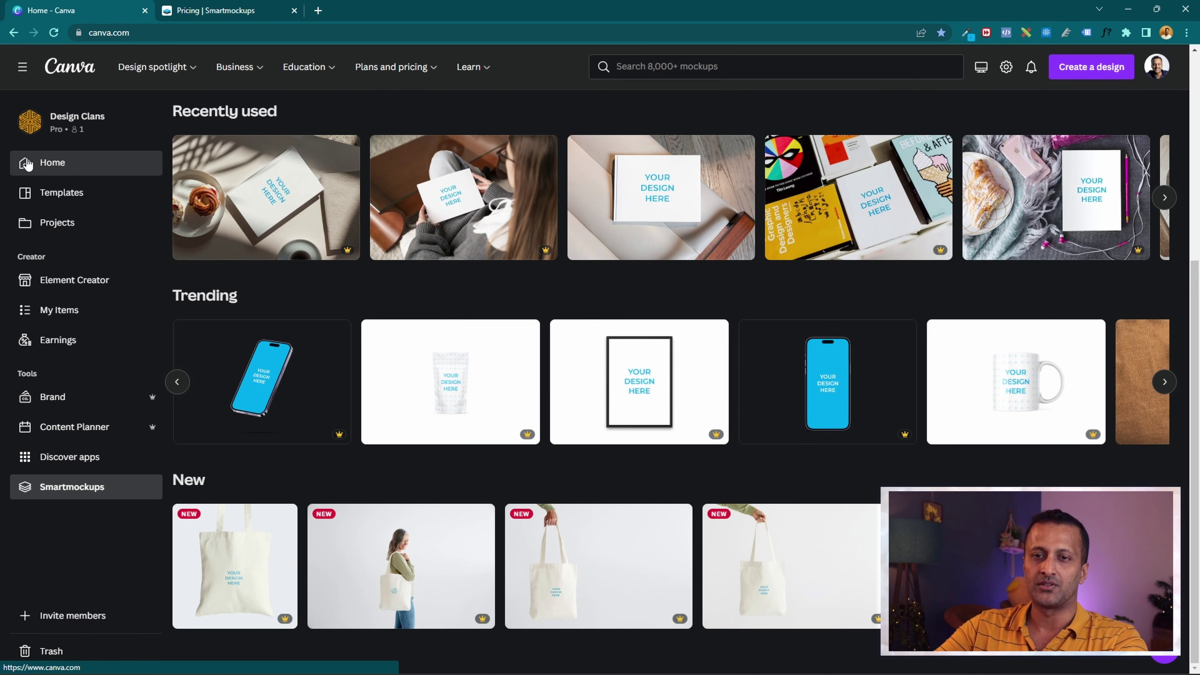
left_click(61, 193)
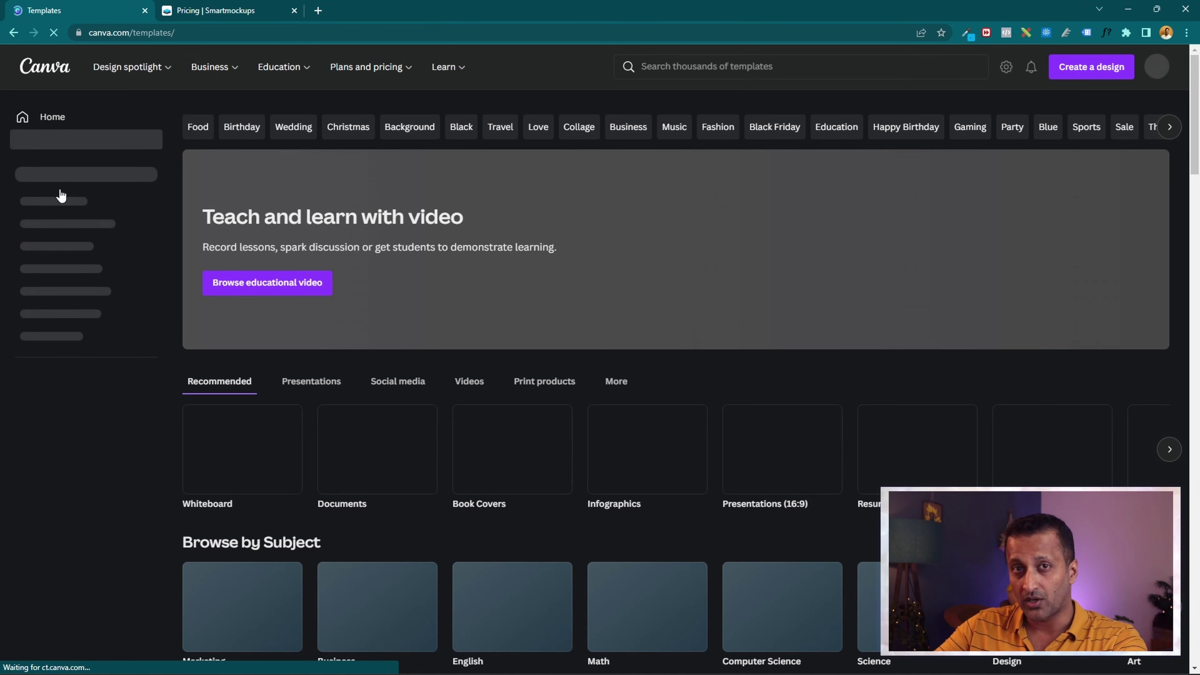
left_click(725, 60)
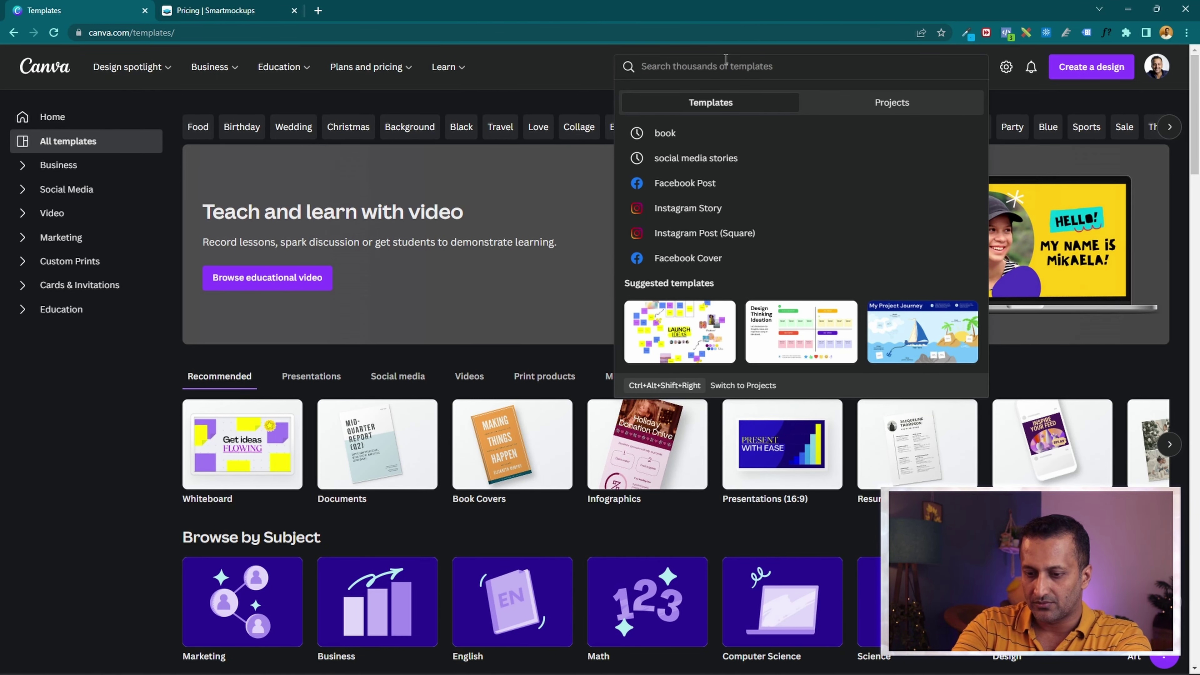
type("book")
key("Return")
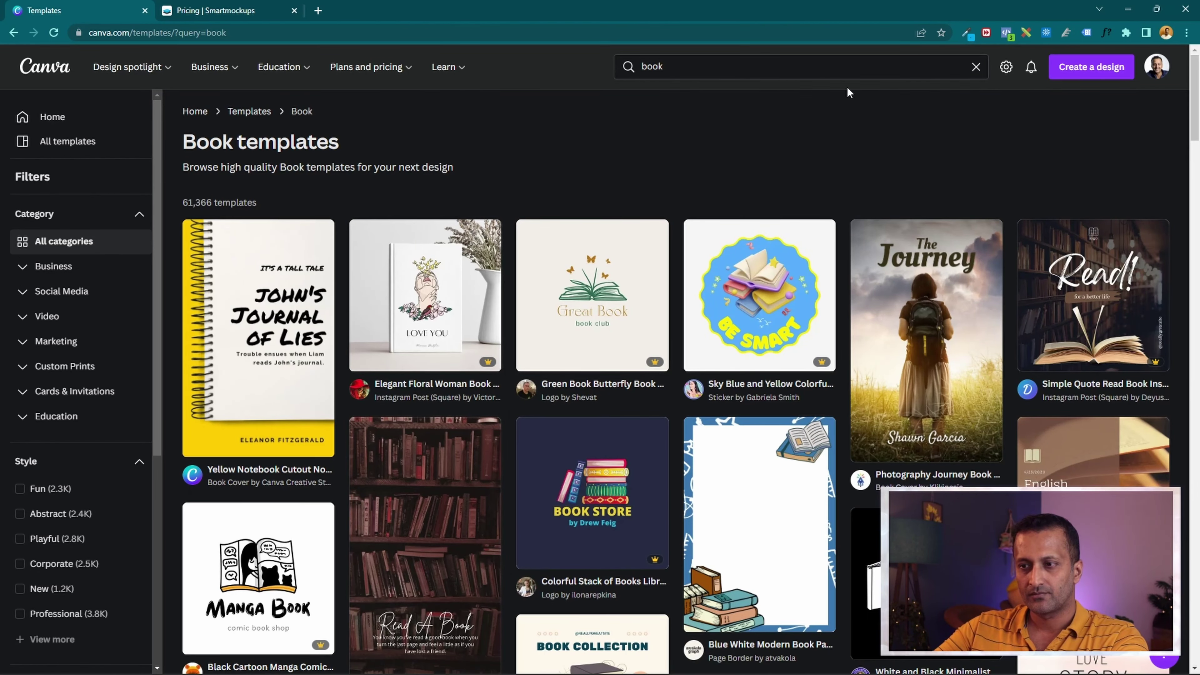
scroll(769, 150, "down", 10)
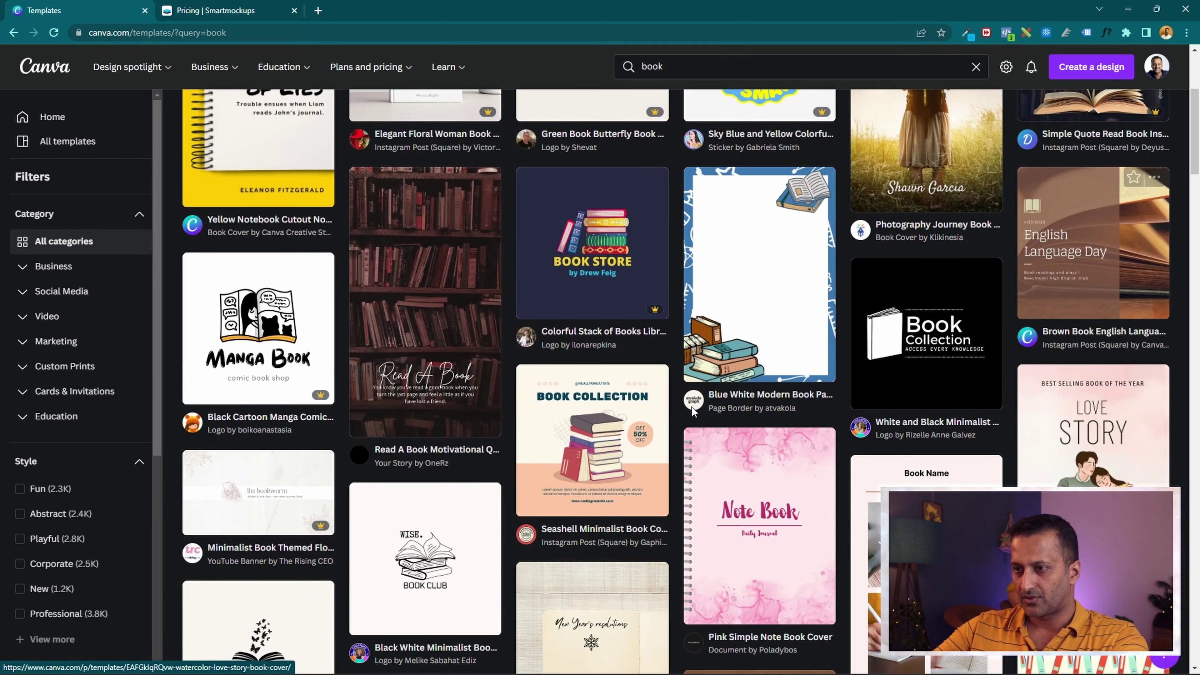
Look through the book results, open the Photography Journey Book Cover template and browse the similar book covers suggested with it.
scroll(695, 401, "down", 2)
scroll(825, 148, "up", 10)
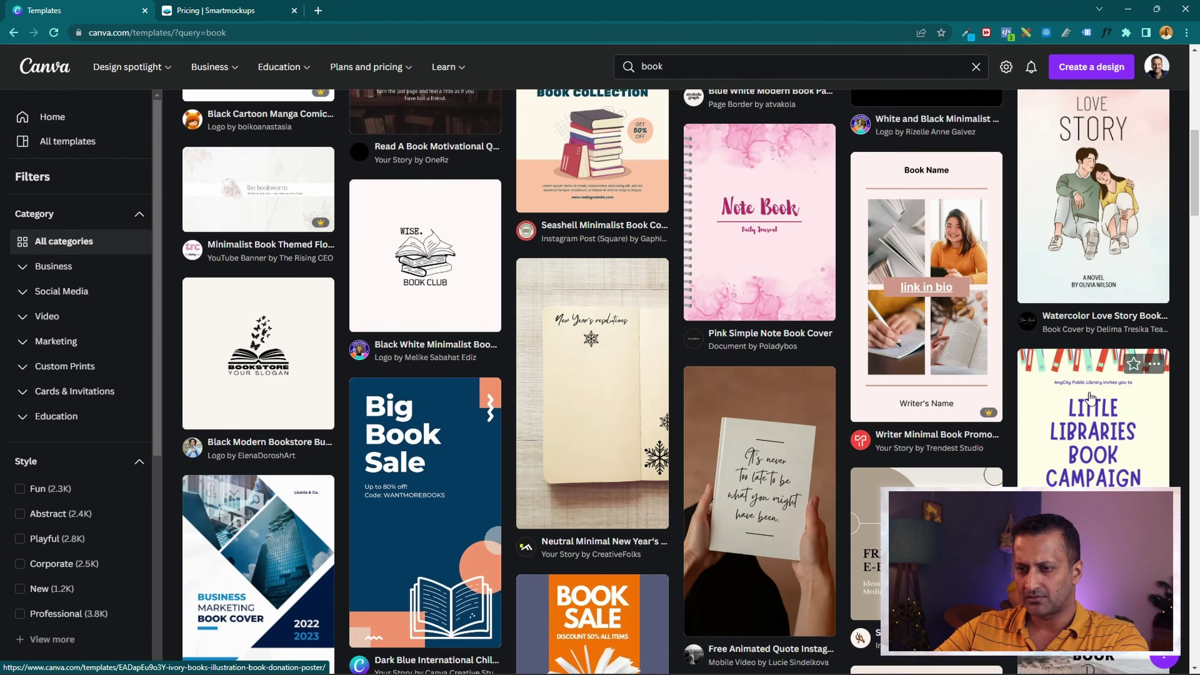
left_click(929, 213)
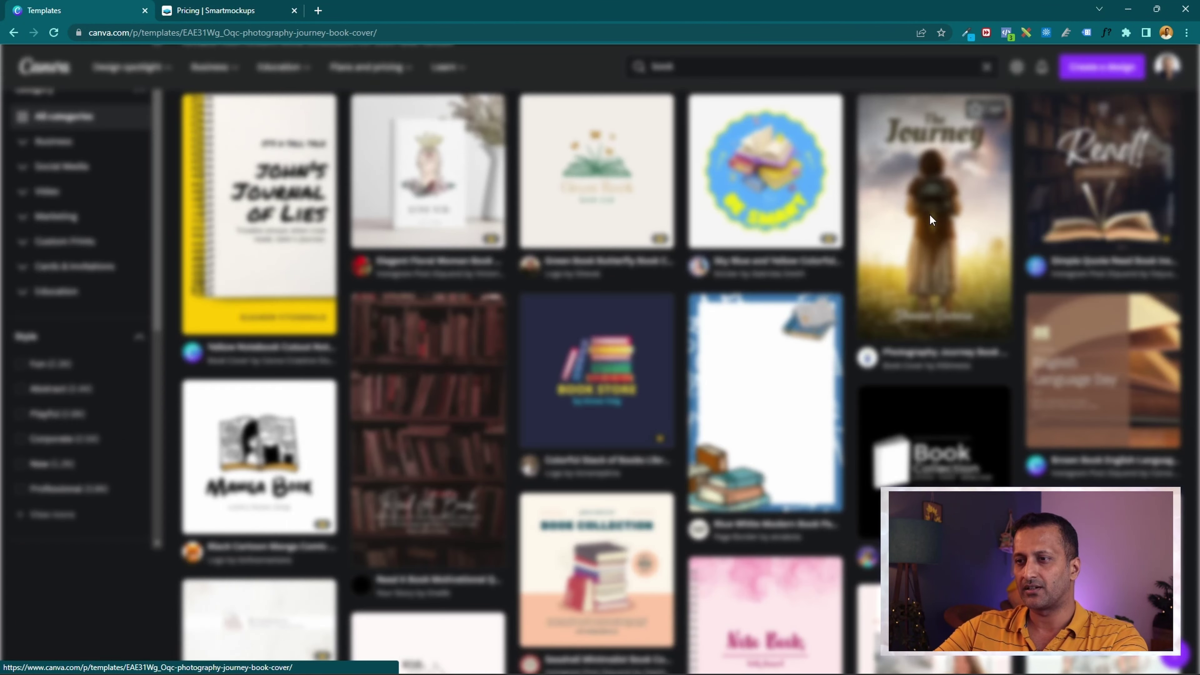
scroll(707, 304, "down", 3)
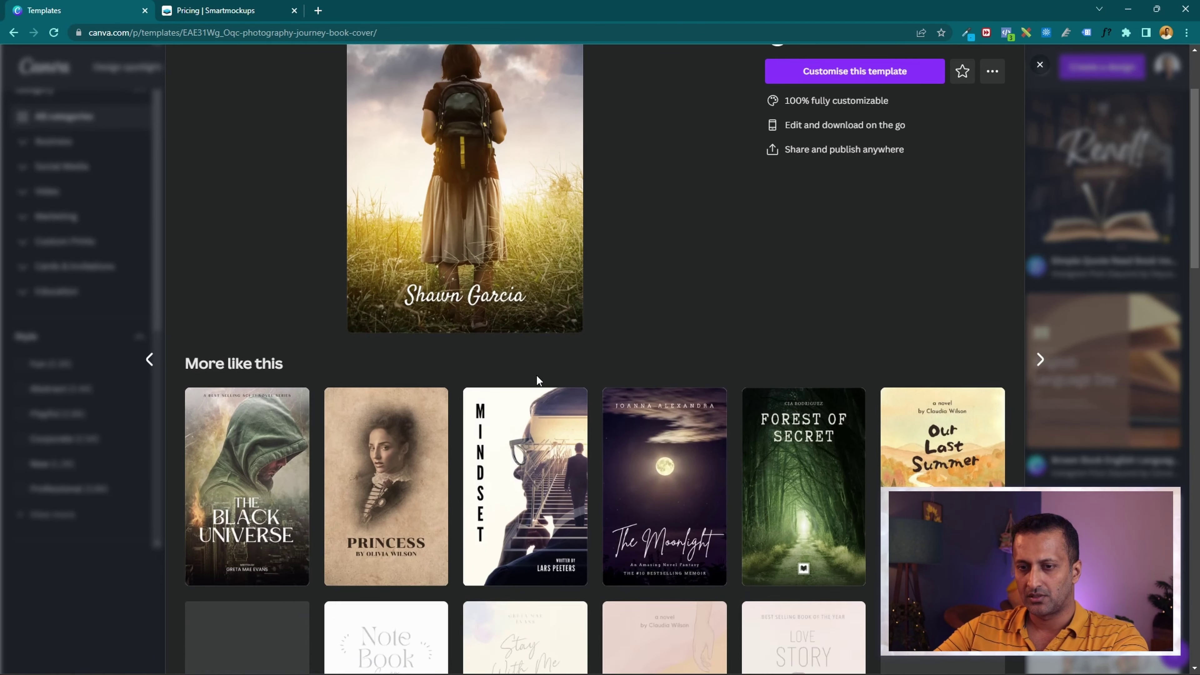
scroll(912, 115, "up", 3)
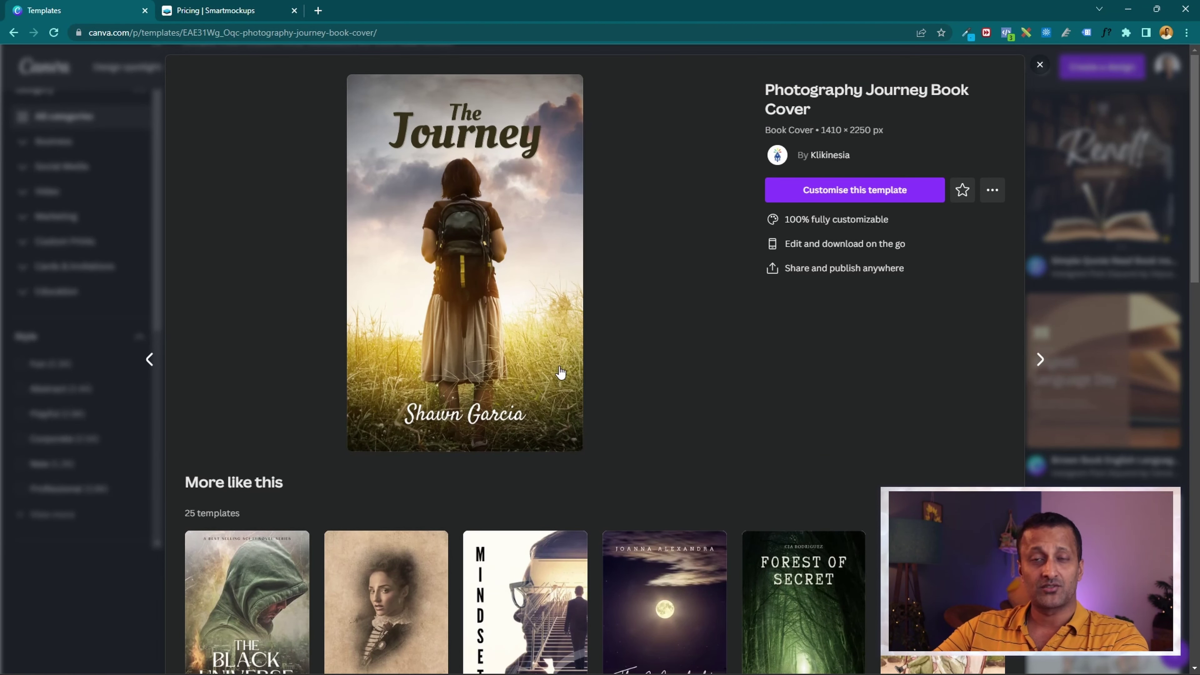
scroll(590, 344, "down", 10)
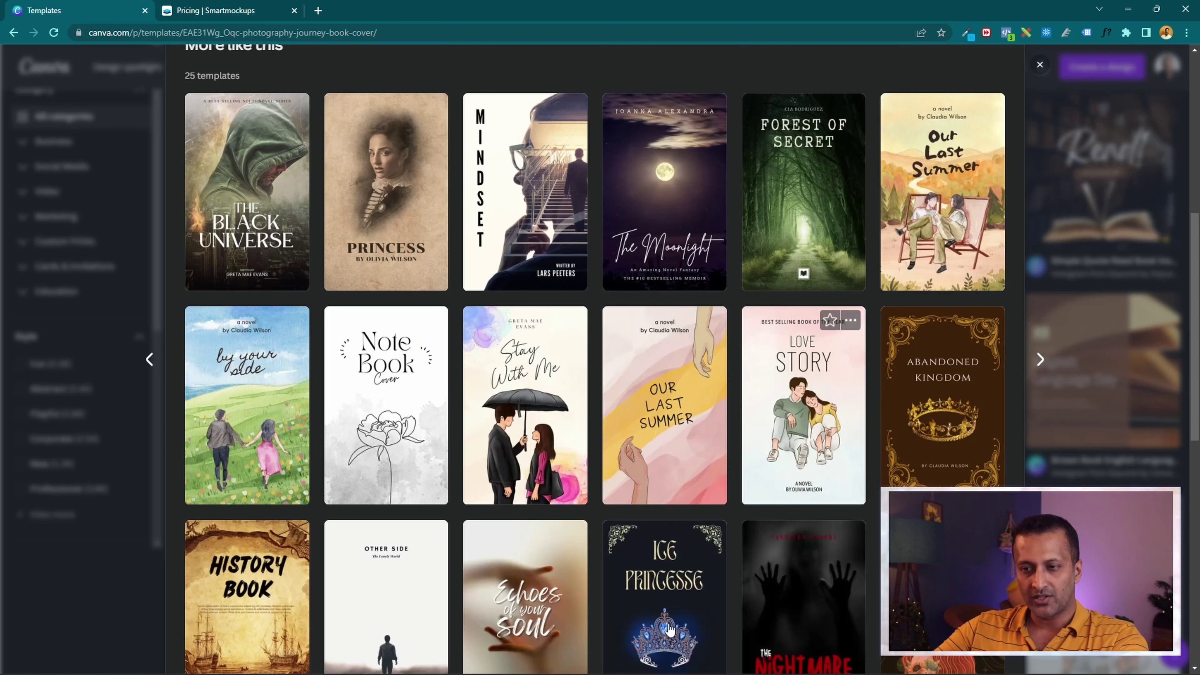
scroll(381, 455, "down", 5)
scroll(381, 455, "down", 5)
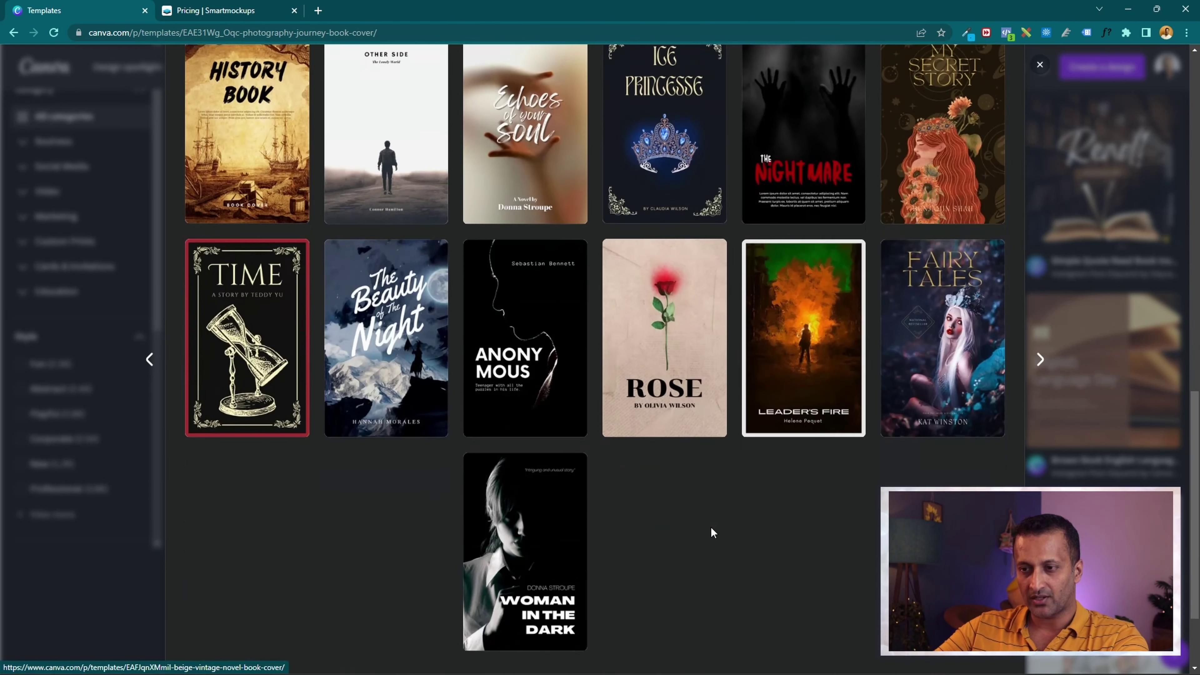
scroll(756, 549, "up", 3)
scroll(810, 571, "up", 1)
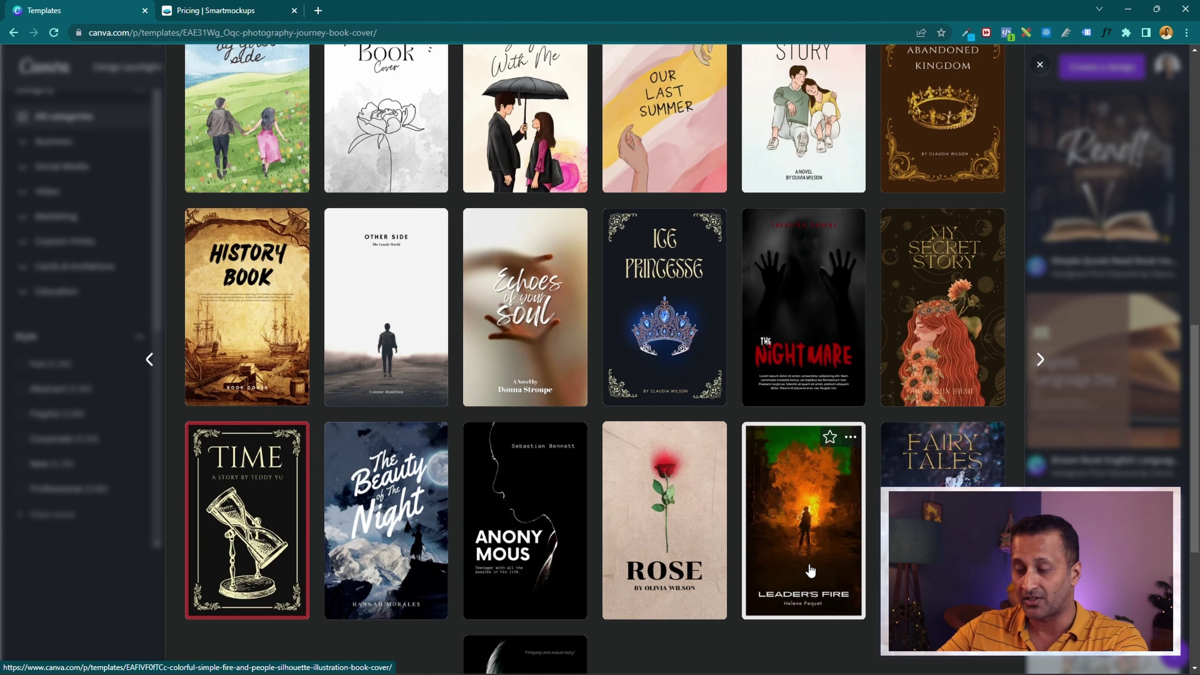
scroll(662, 591, "up", 8)
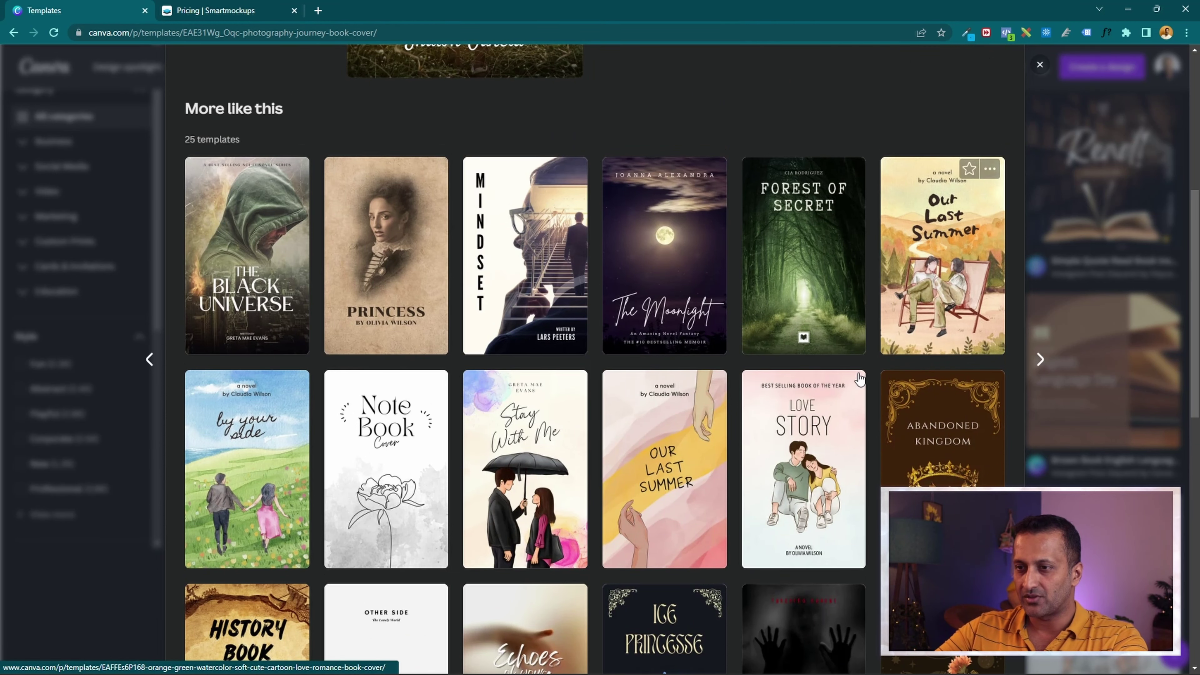
scroll(230, 357, "up", 6)
scroll(739, 389, "down", 4)
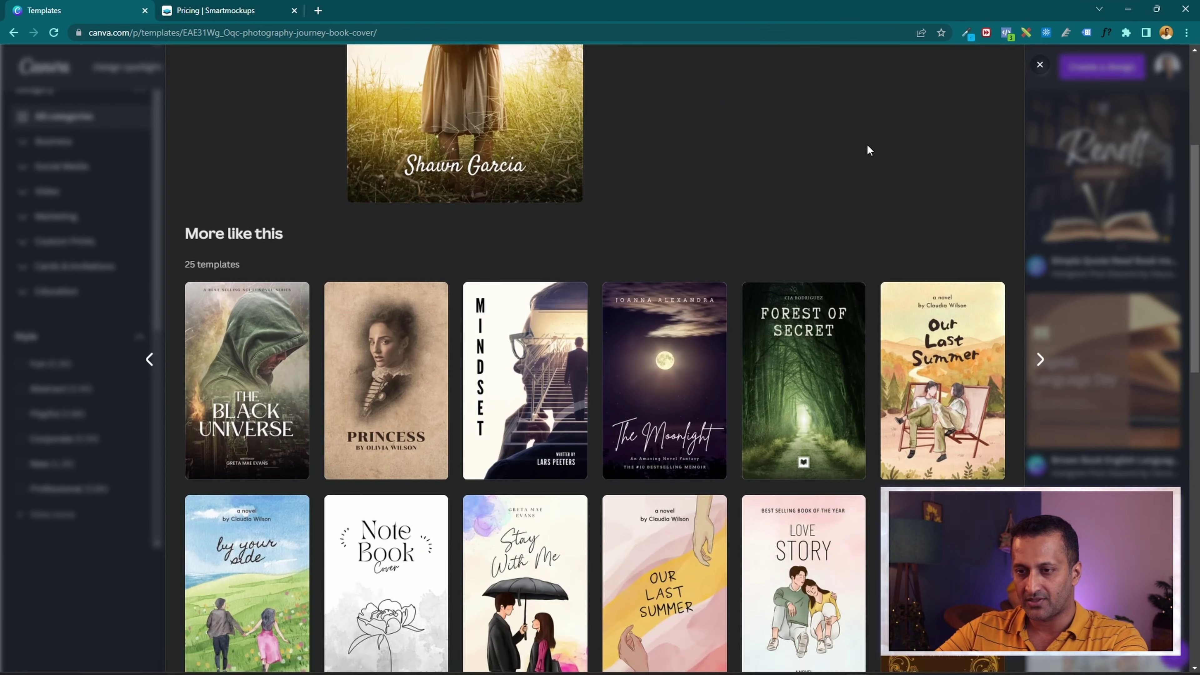
Open the White Minimalist Mindset Book Cover template as an editable design.
left_click(511, 370)
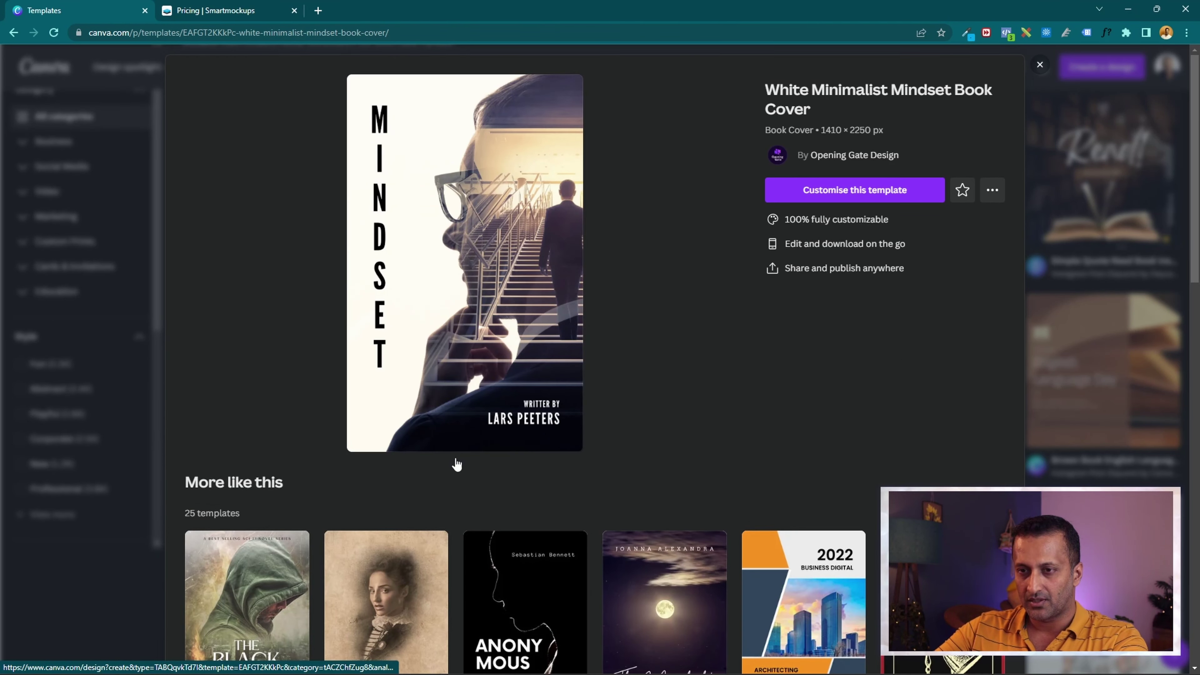
left_click(895, 188)
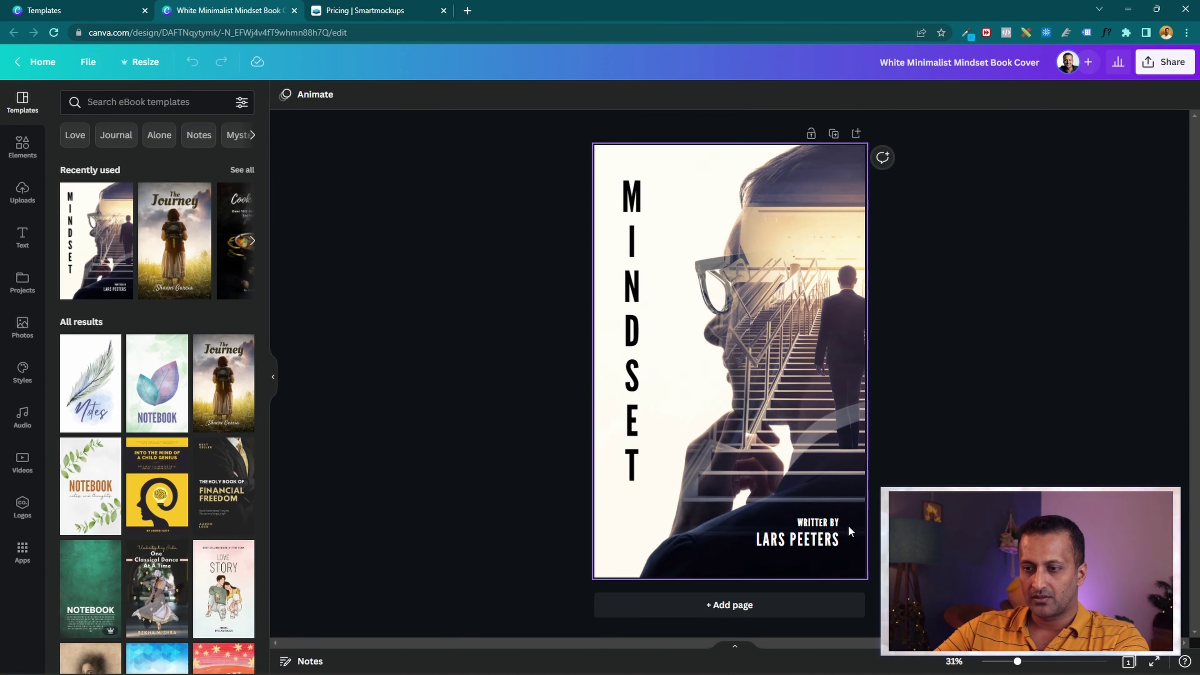
left_click(825, 548)
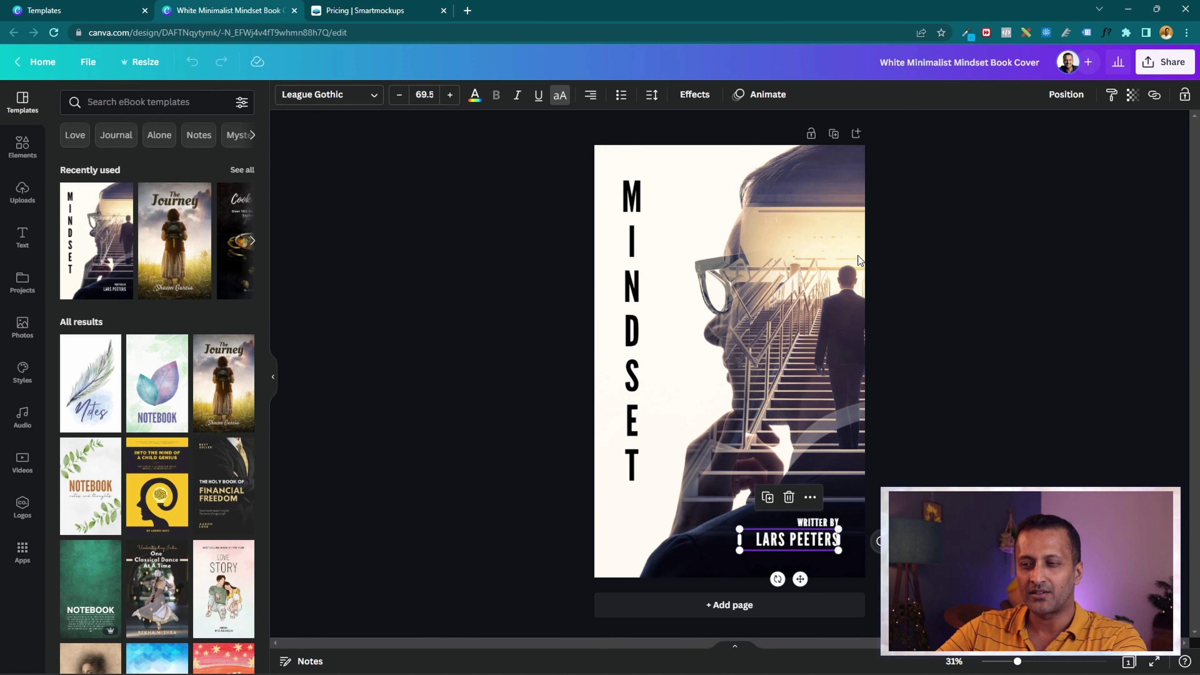
left_click(1052, 307)
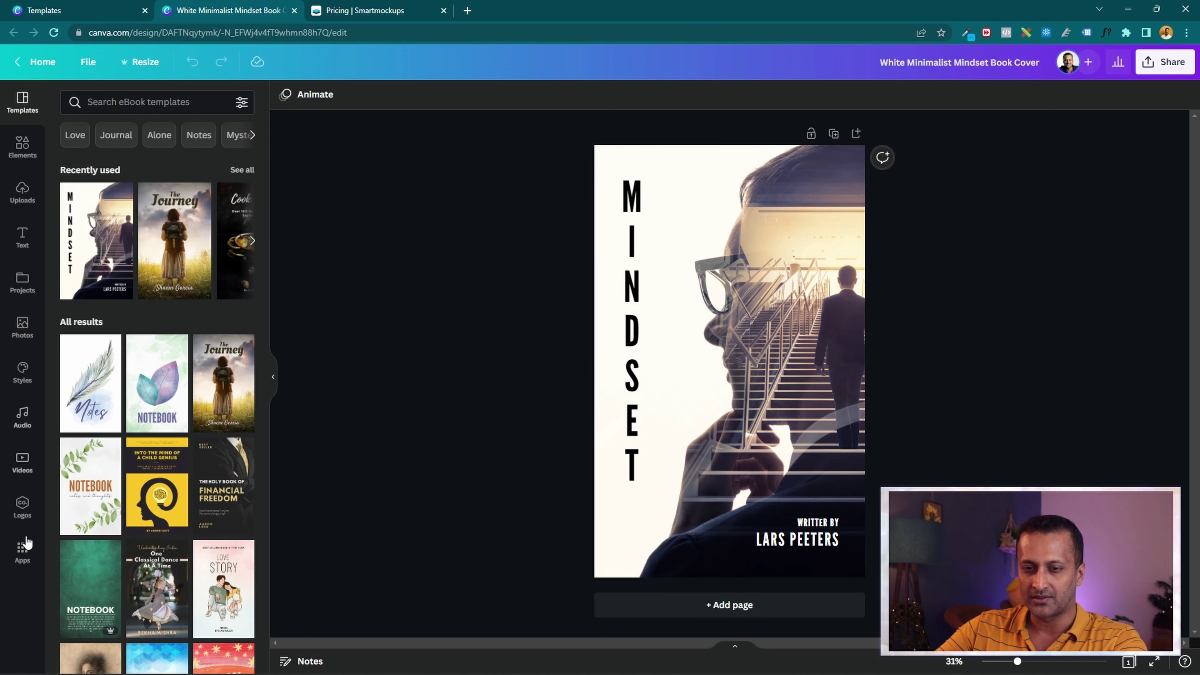
Browse the logos of the available brand kits and switch to the SS and DC Brand Kit.
left_click(22, 507)
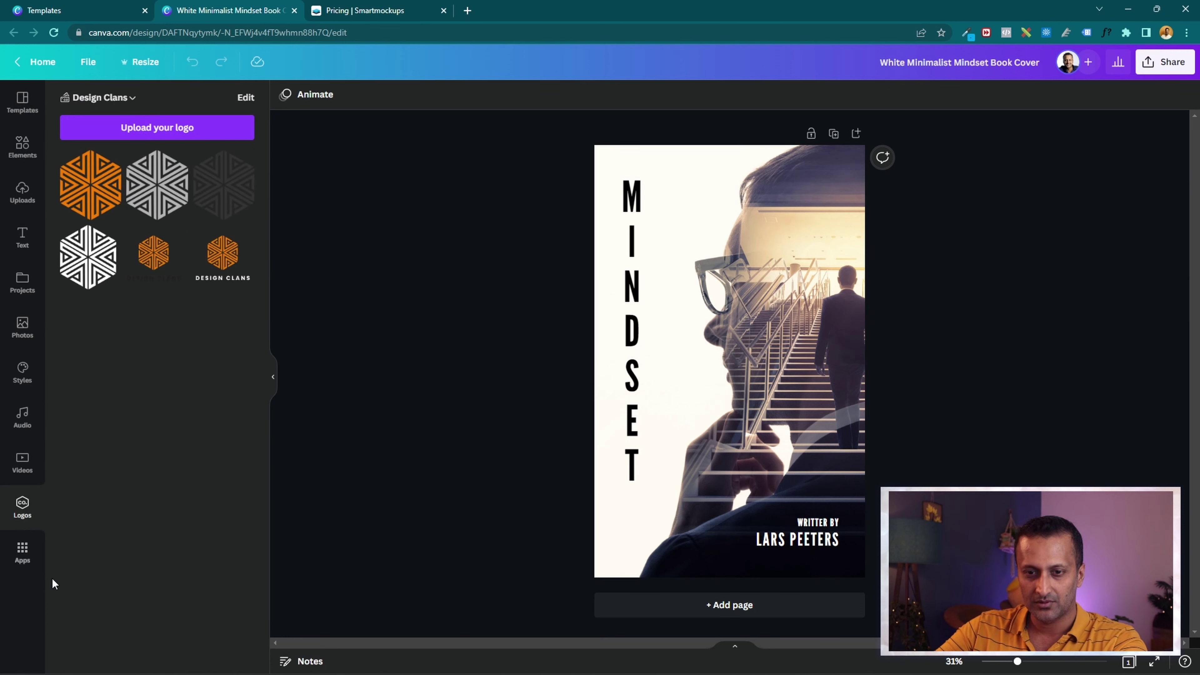
left_click(129, 99)
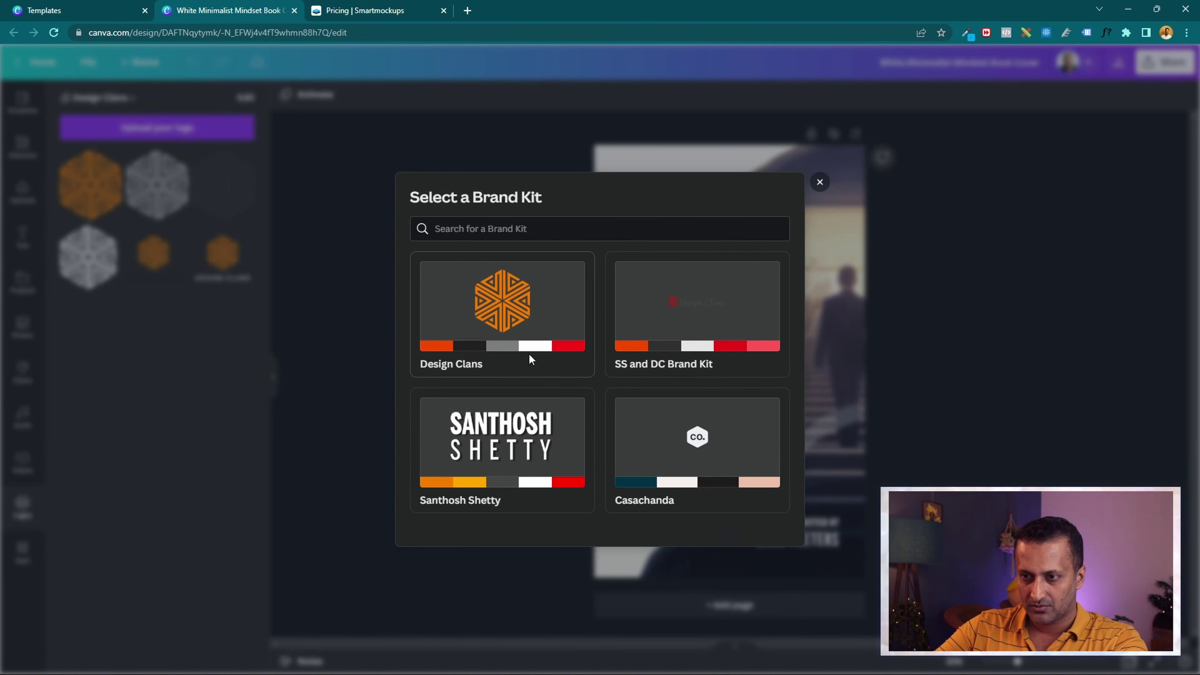
left_click(497, 456)
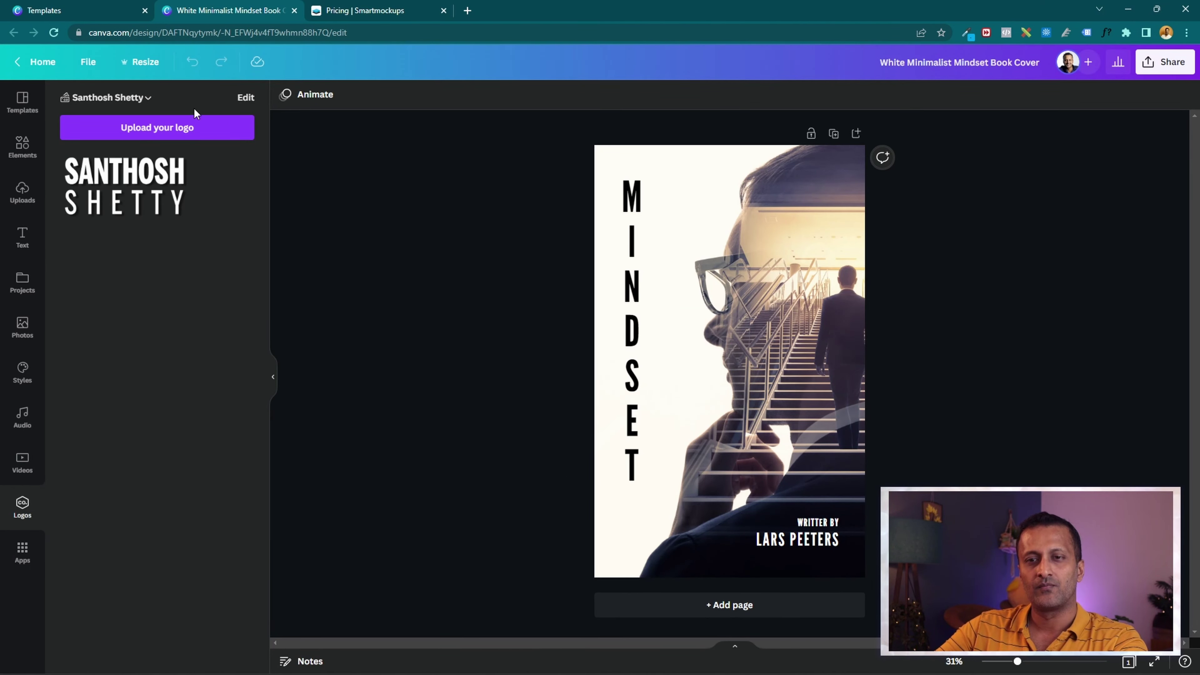
left_click(136, 98)
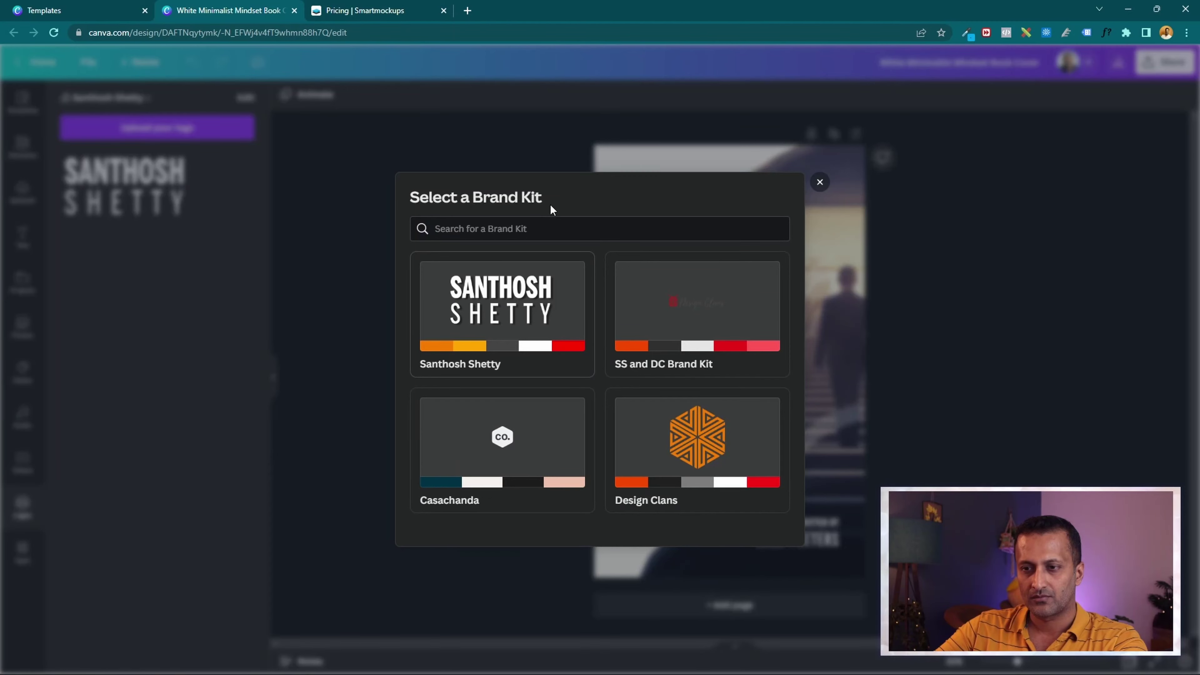
left_click(723, 319)
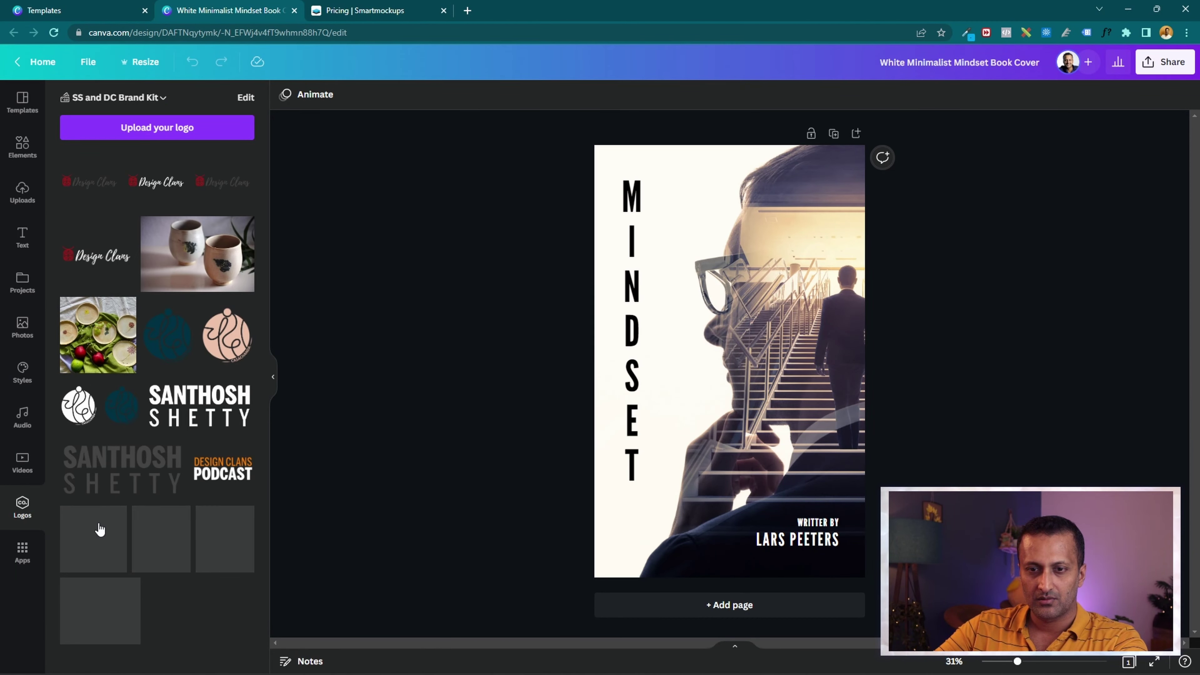
Add the dark grey name logo to the cover, shrunk to a small size and centred near the page's upper edge.
left_click(122, 470)
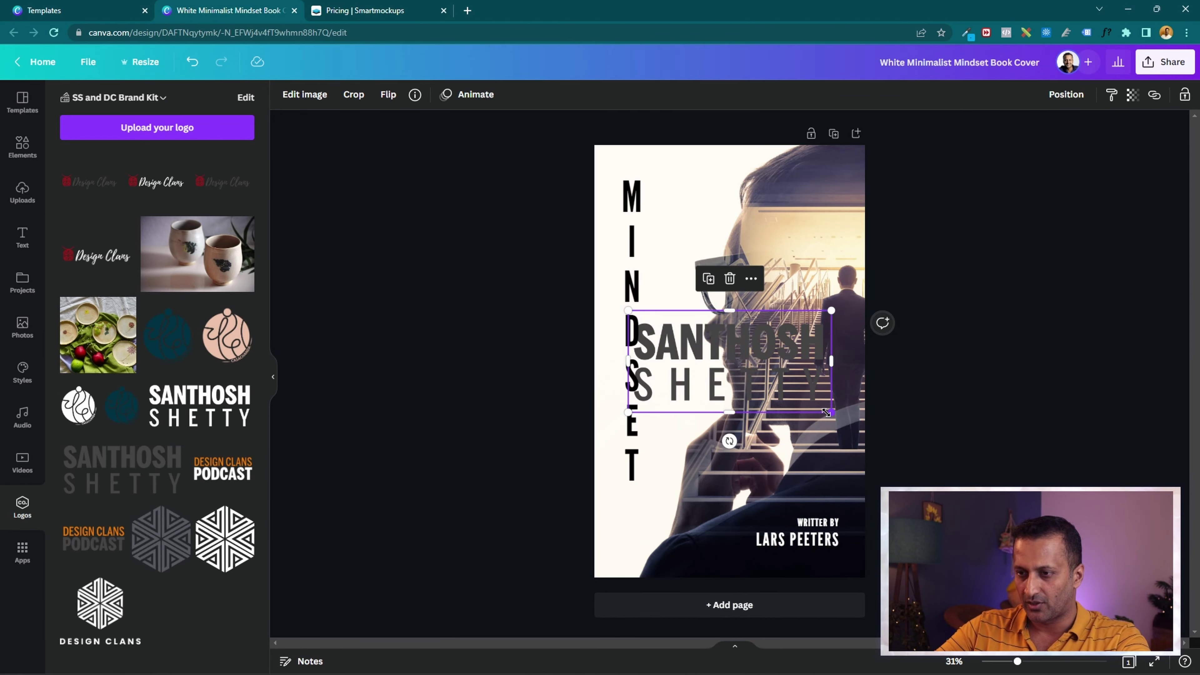
left_click_drag(827, 413, 745, 179)
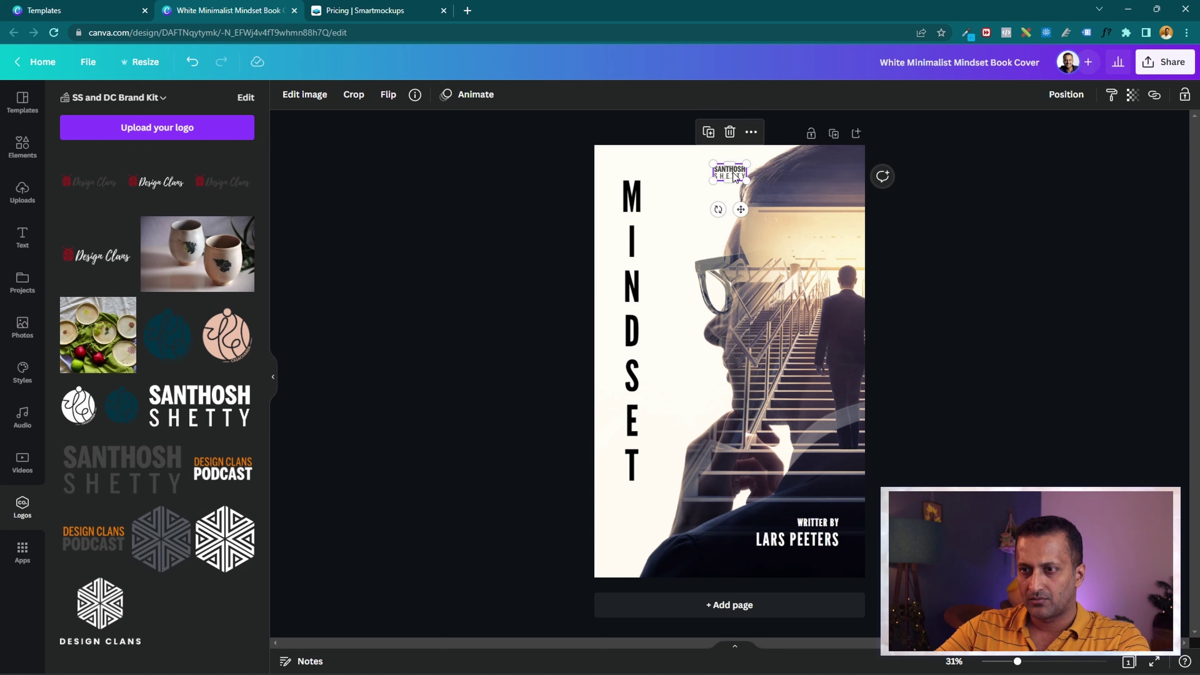
left_click(879, 207)
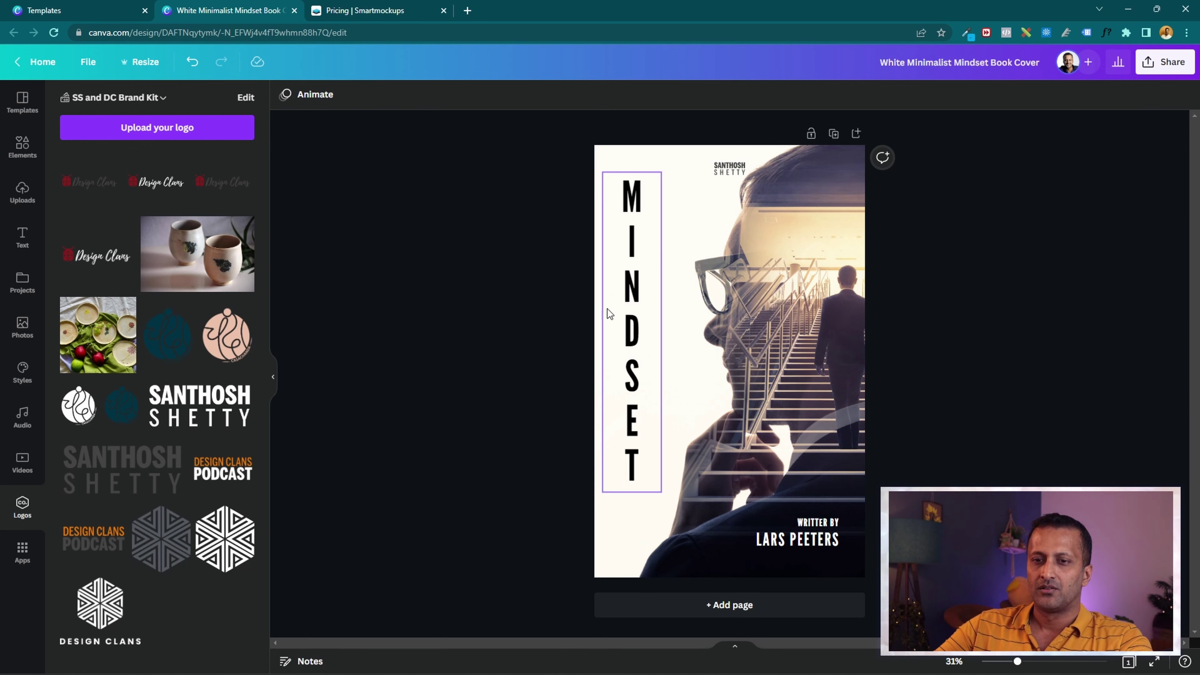
Review which brand kits can be chosen for the design, keeping the current one.
left_click(157, 100)
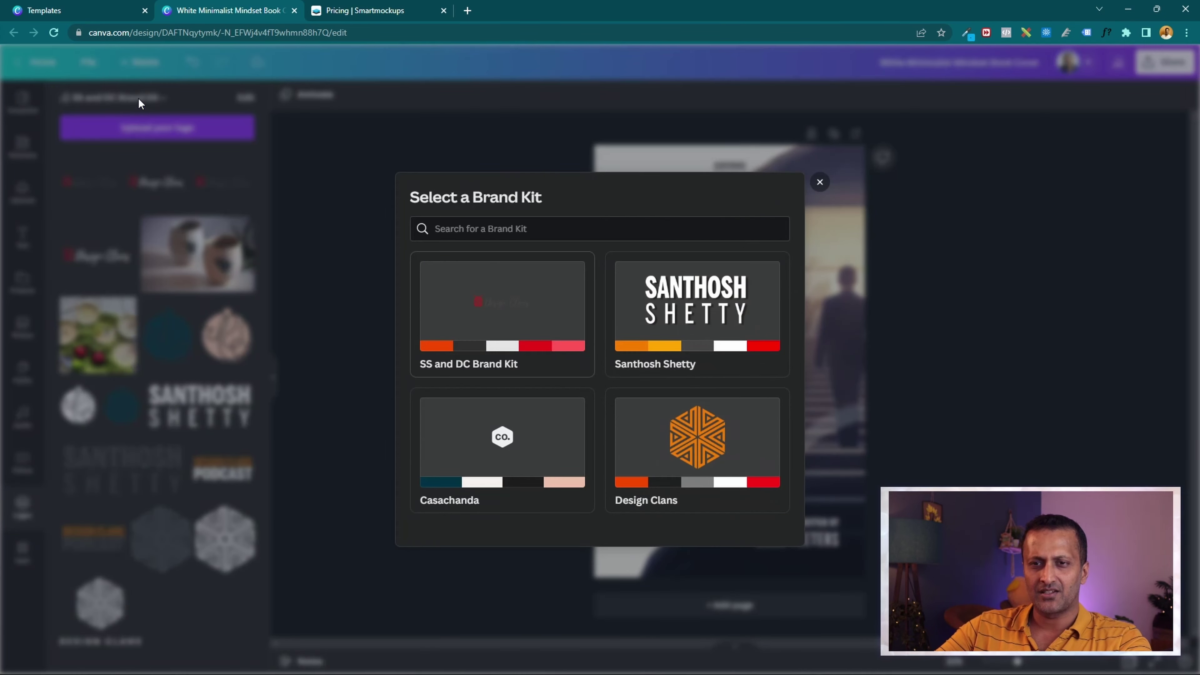
left_click(819, 182)
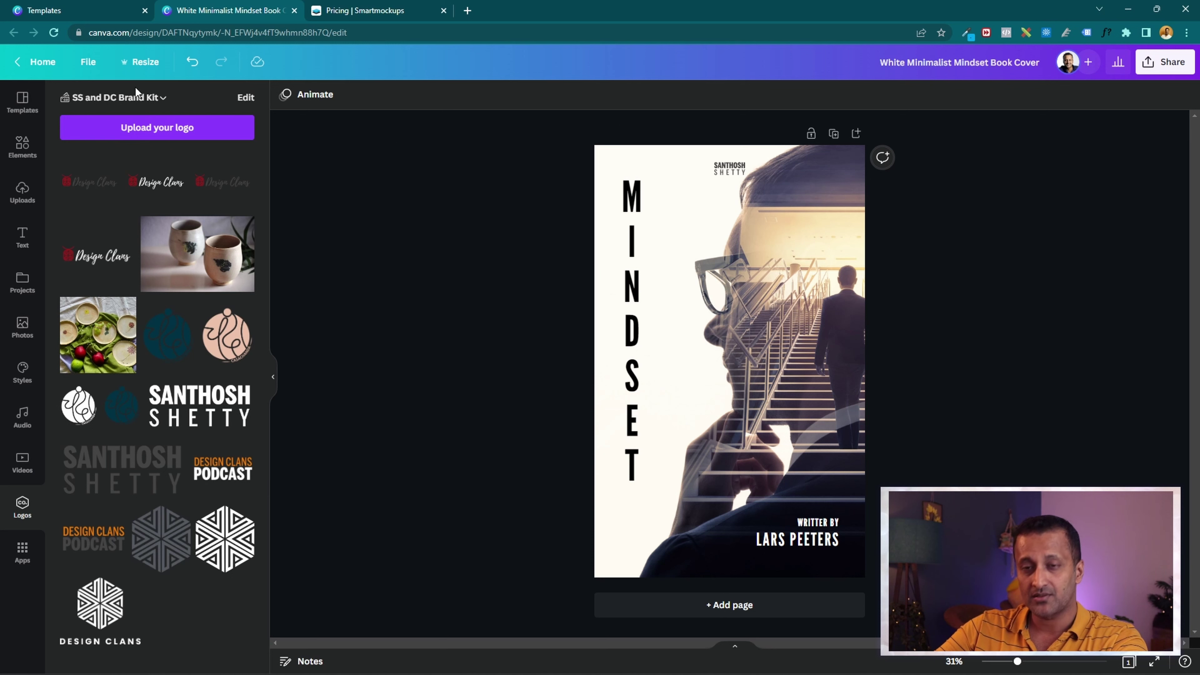
left_click(89, 64)
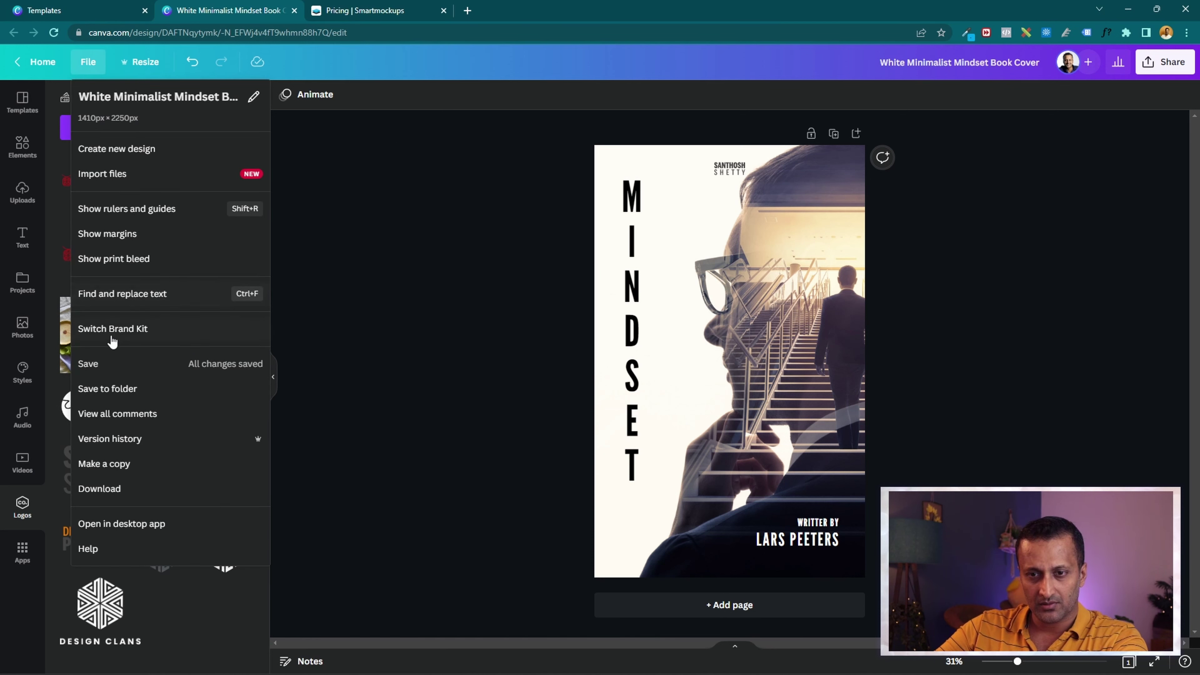
Rename the design as Mindset Book.
left_click(938, 62)
left_click(970, 62)
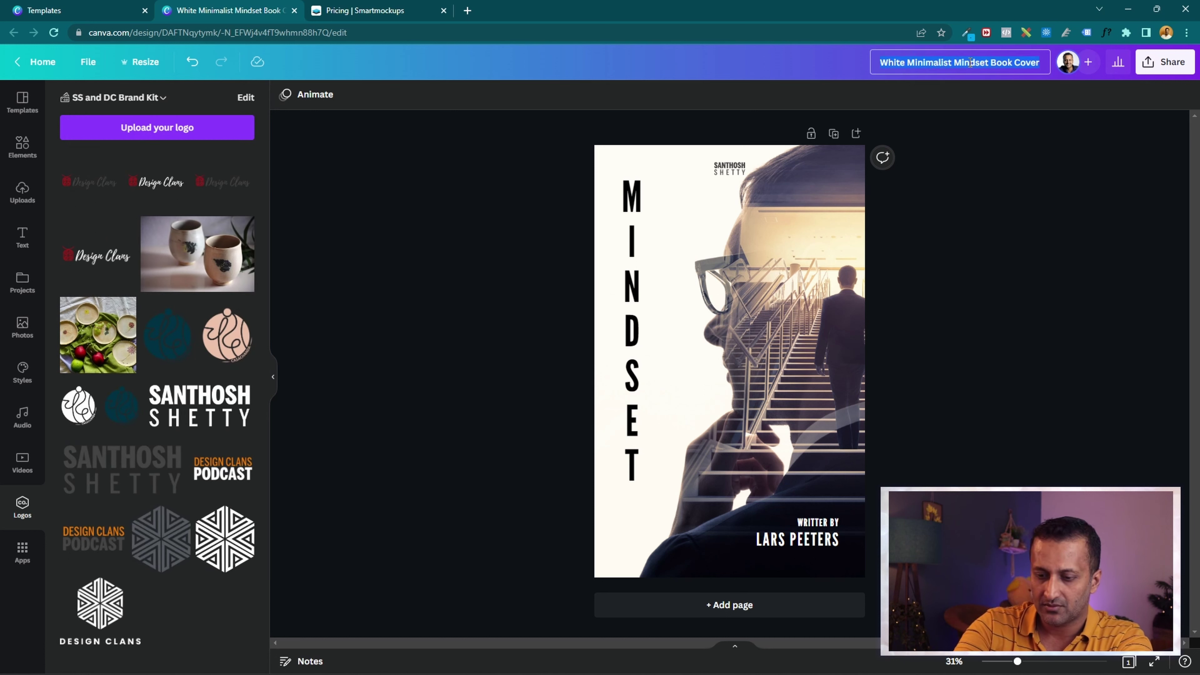
type("Mind")
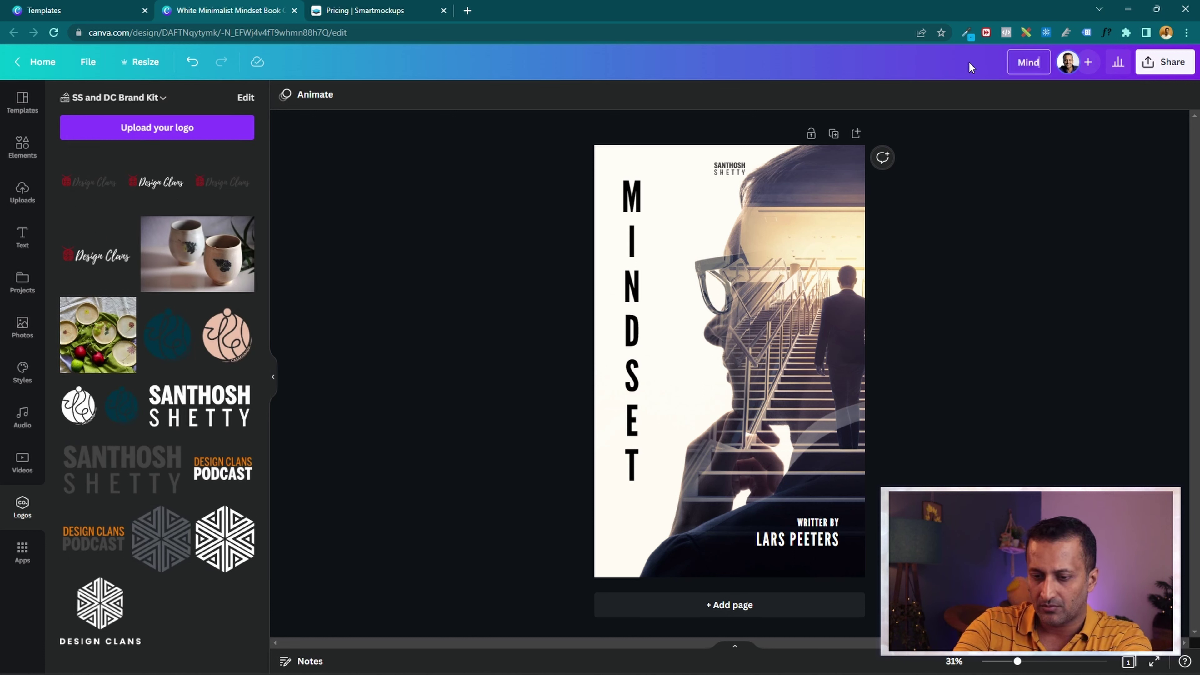
type("set Book")
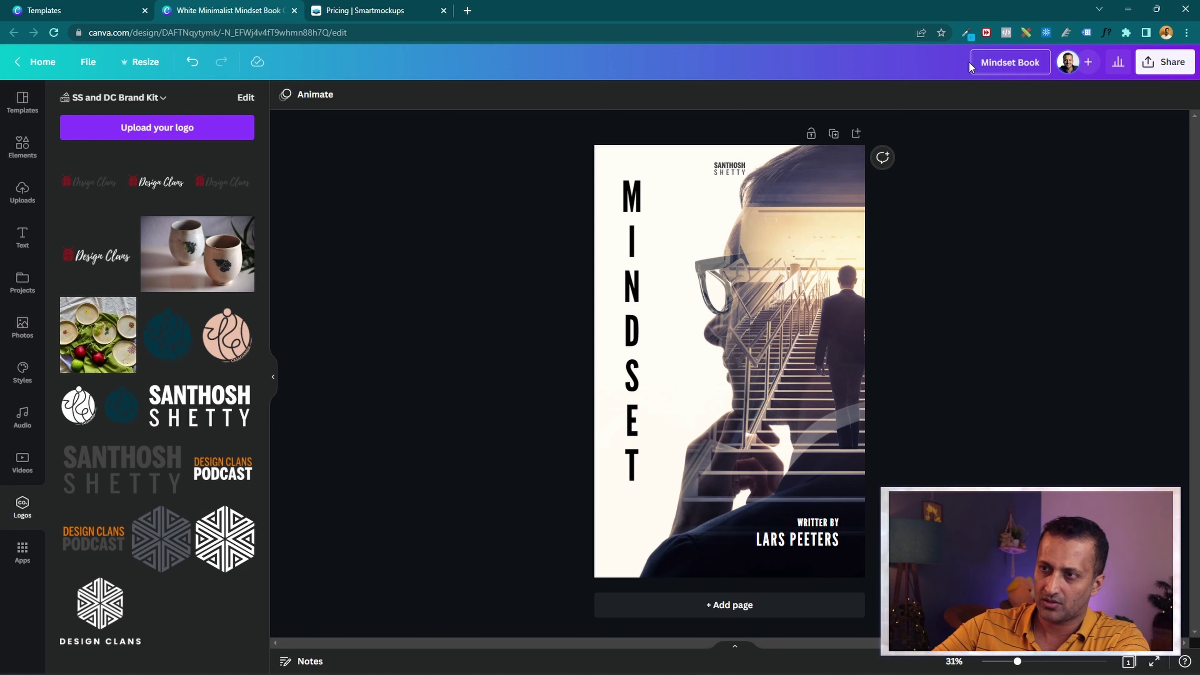
key("Return")
Save the design to a new folder named Demo within Your Projects.
left_click(88, 62)
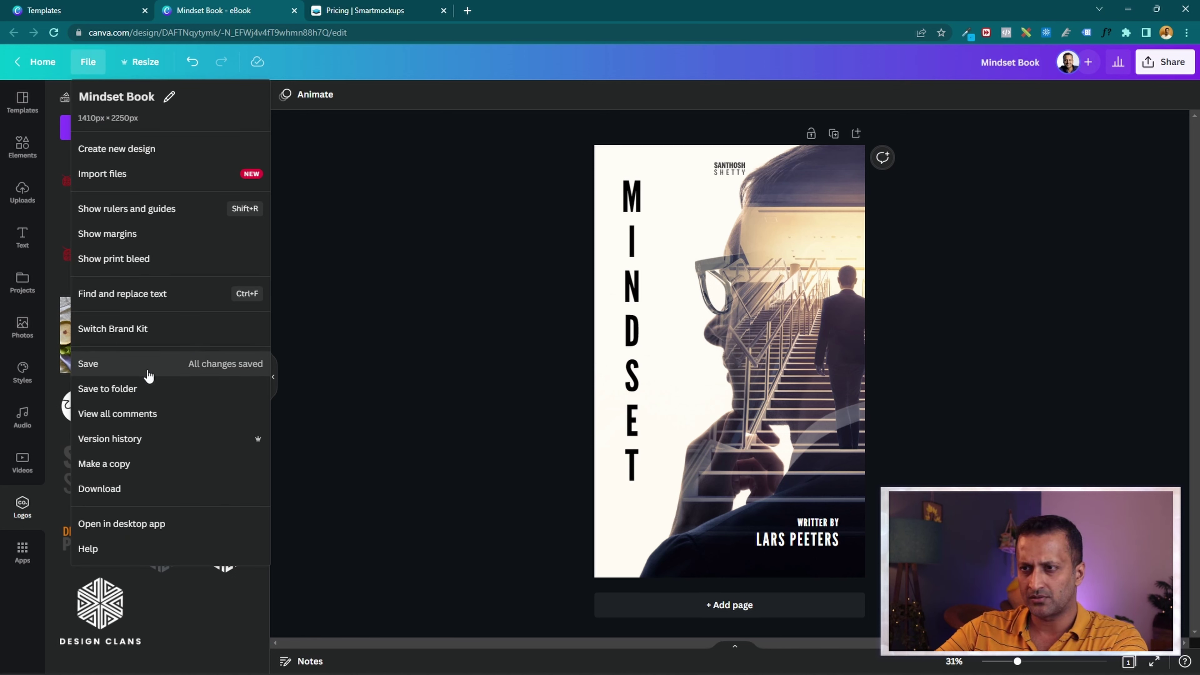
left_click(132, 388)
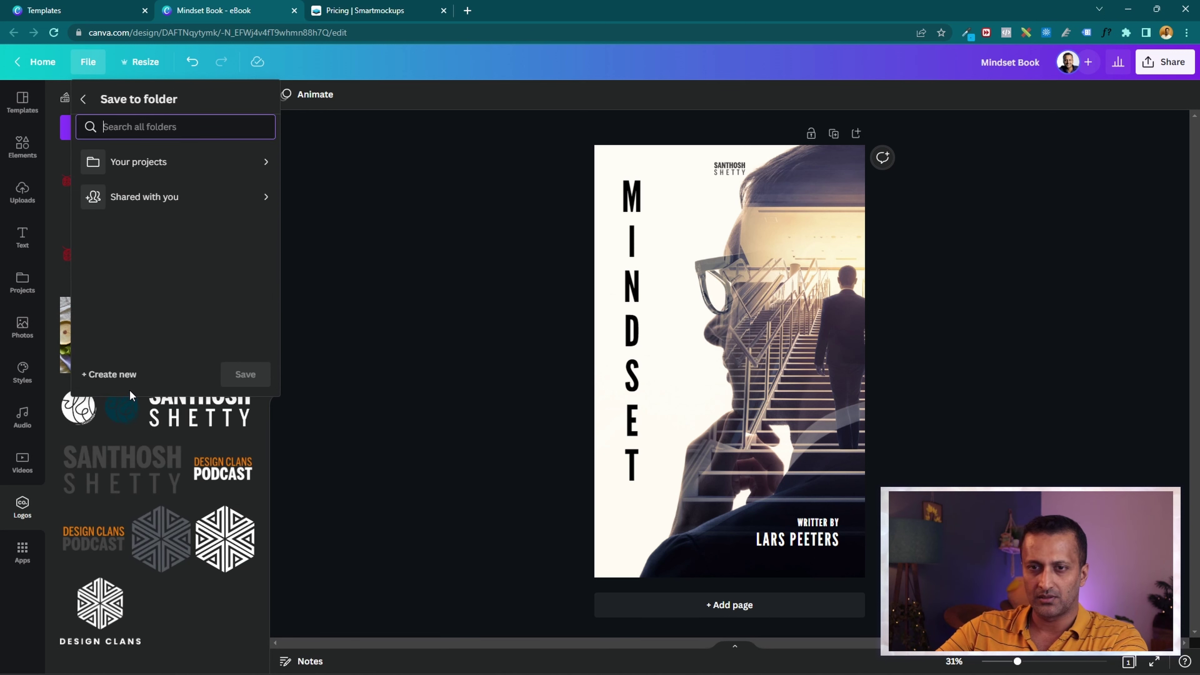
left_click(264, 176)
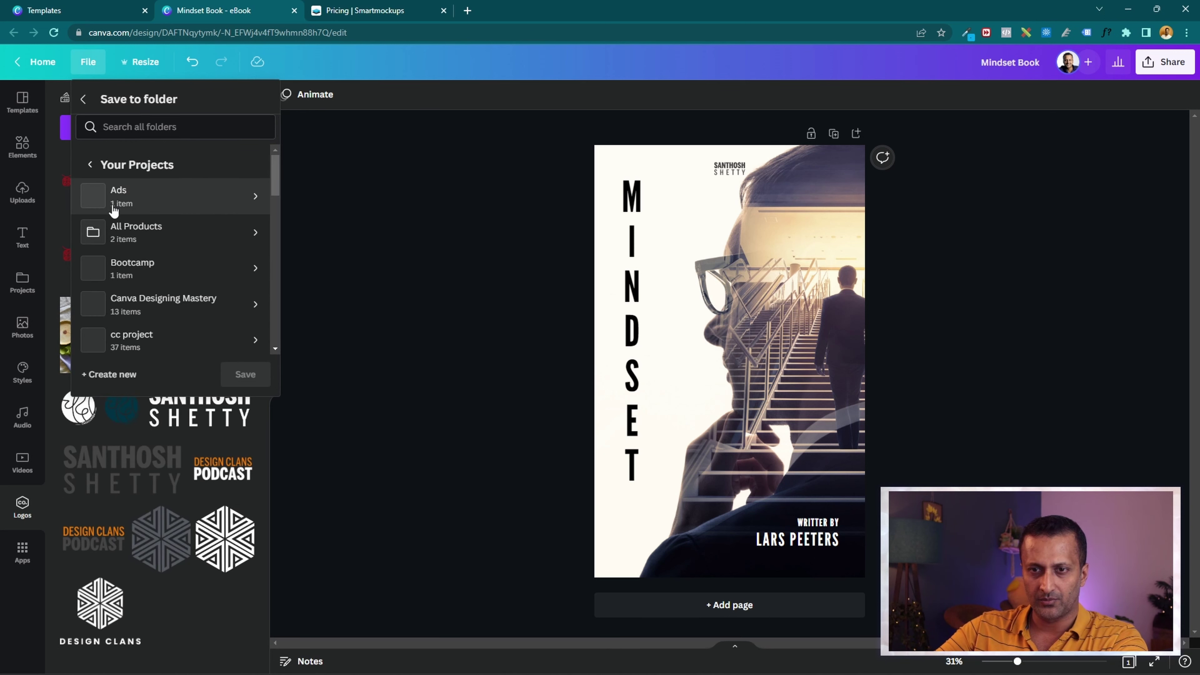
left_click(121, 377)
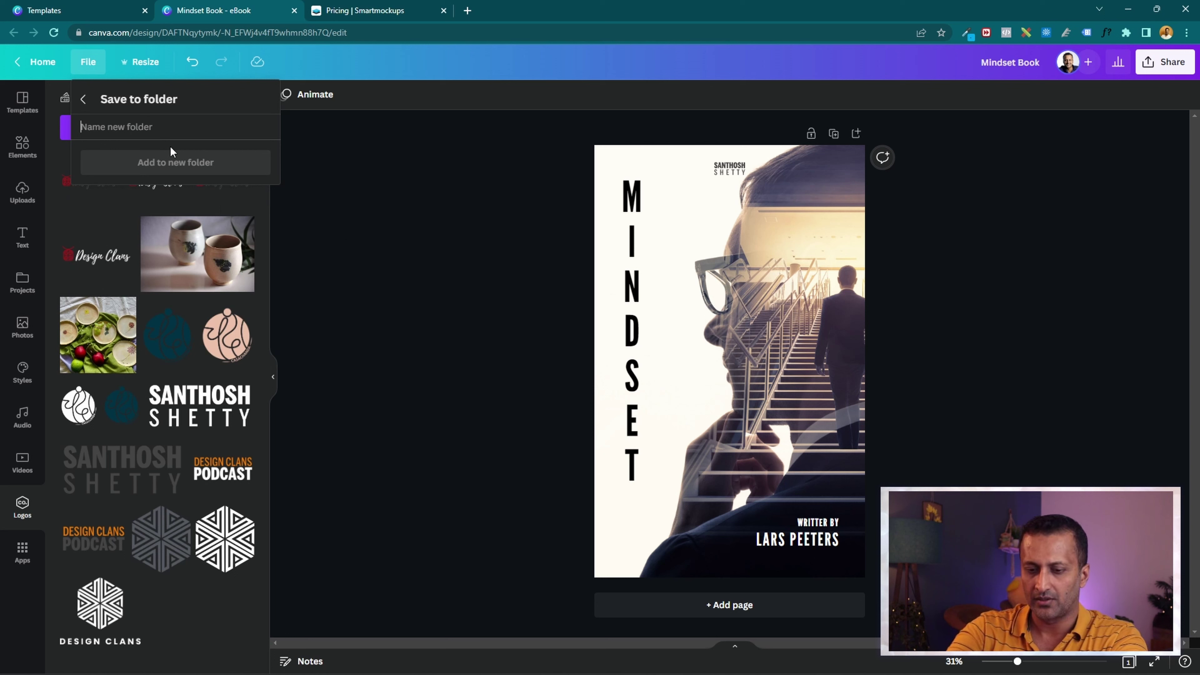
type("Demo")
left_click(178, 162)
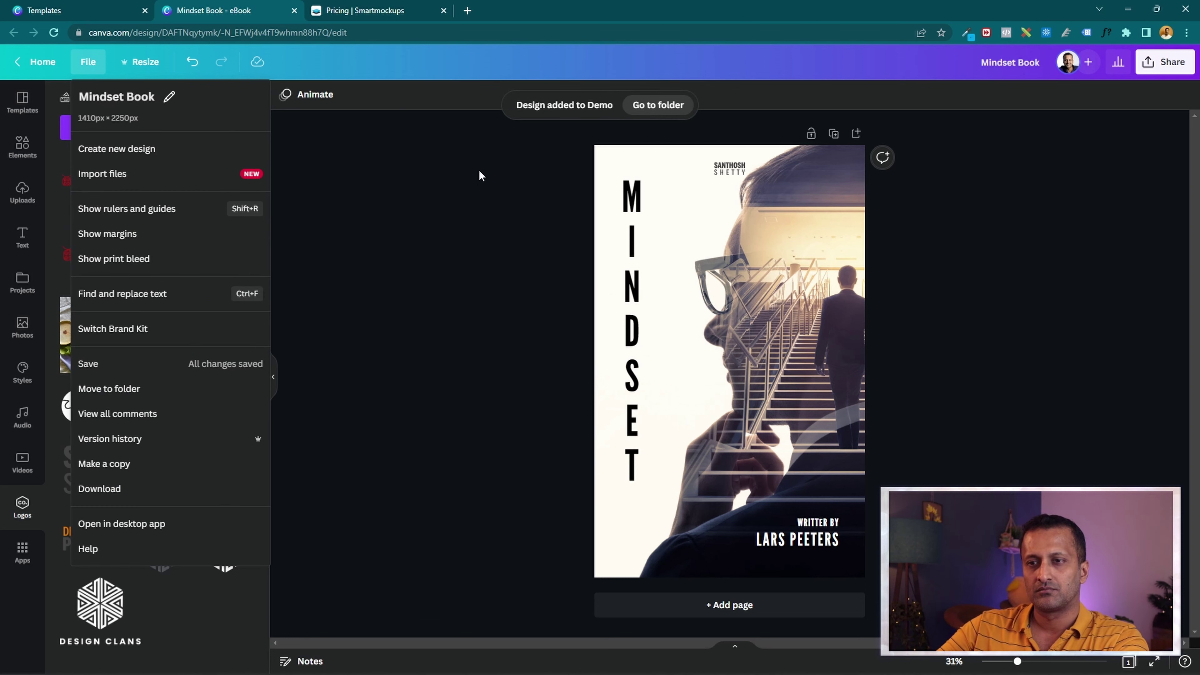
left_click(453, 176)
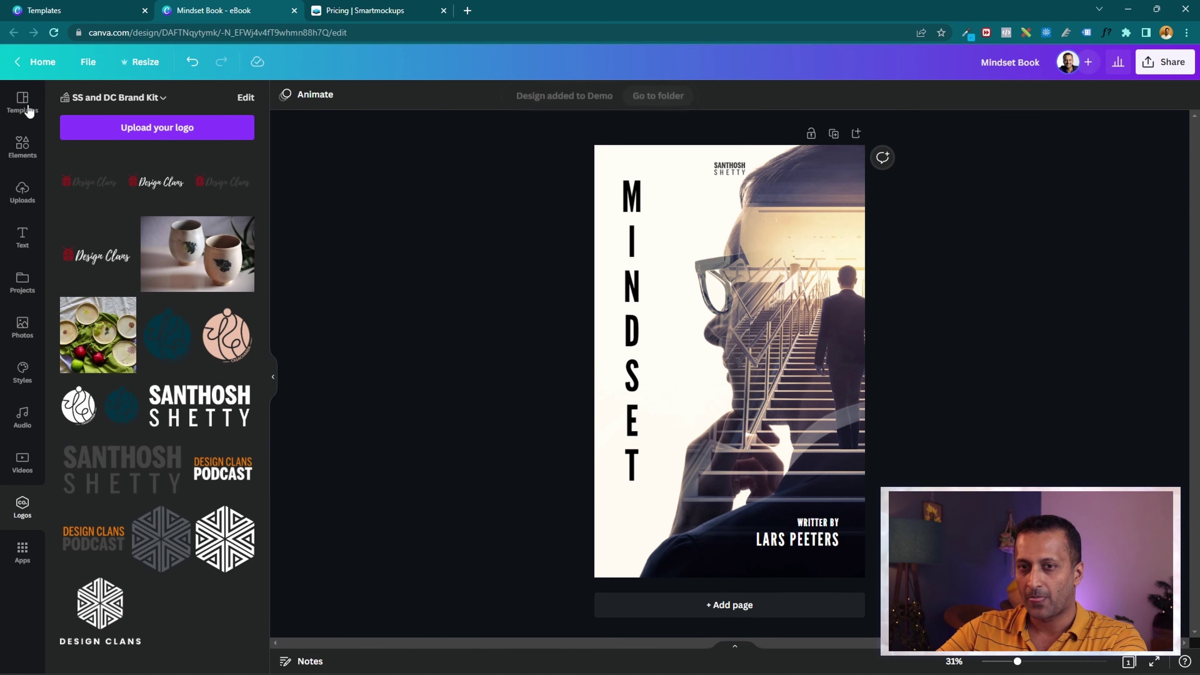
Return to the Canva home page and bring up the recent designs.
left_click(43, 63)
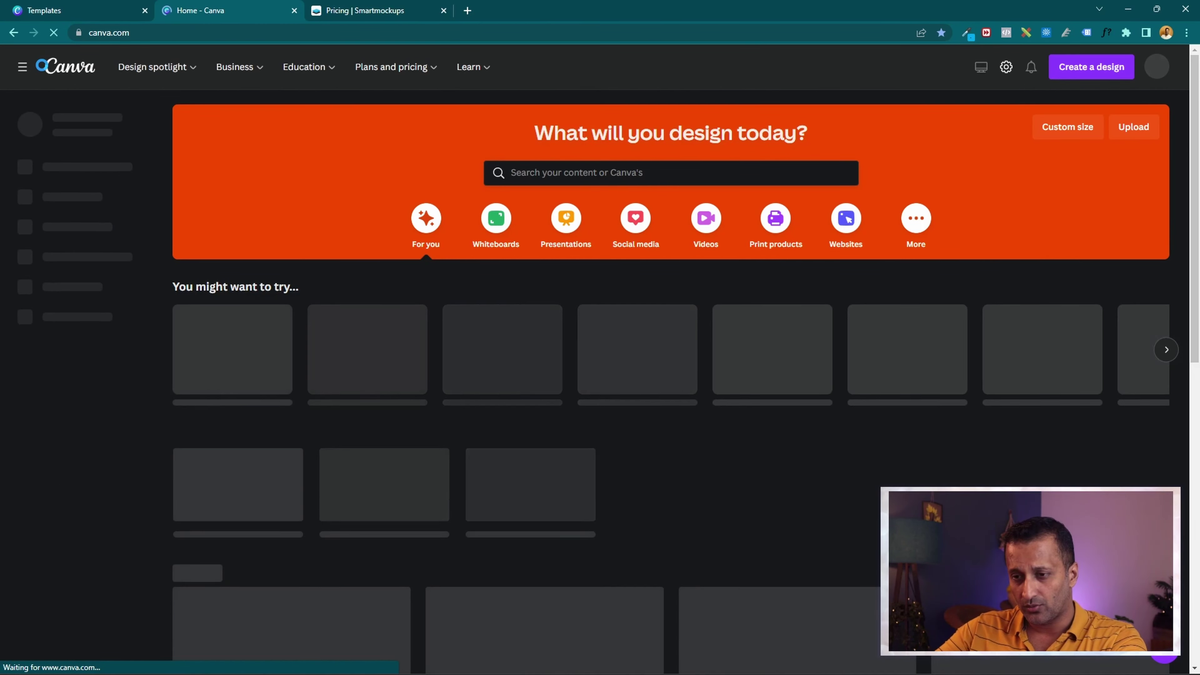
scroll(682, 192, "down", 10)
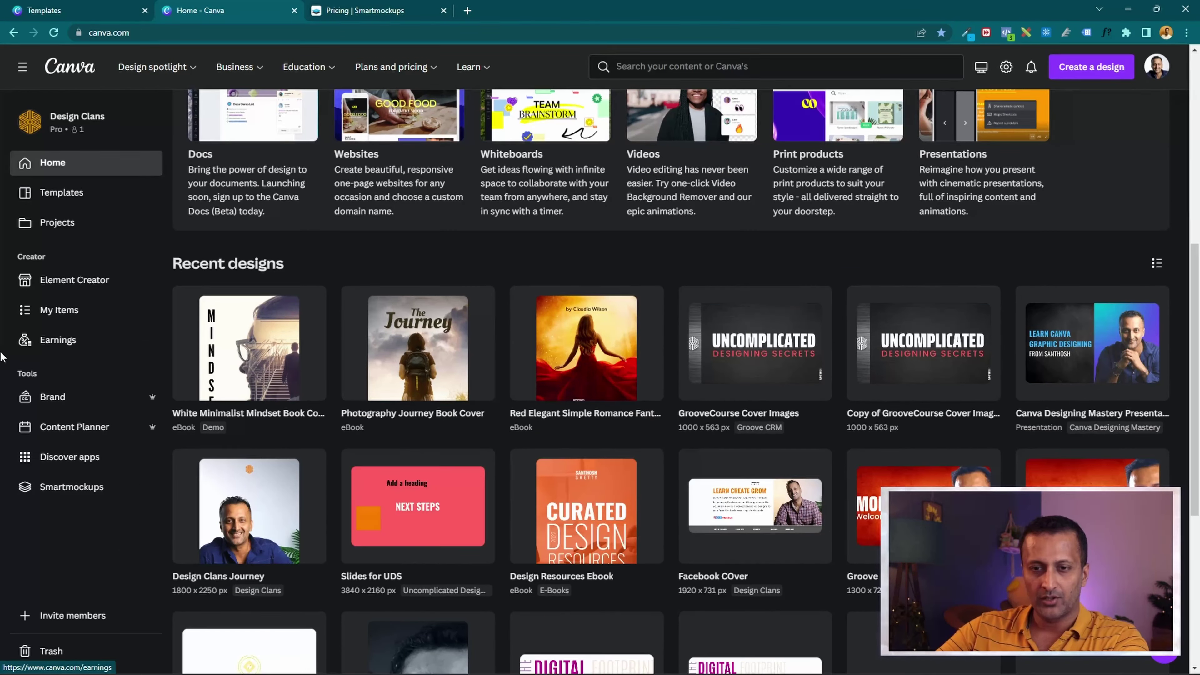
Open Smartmockups and search its mockups for books, choosing the suggested Books collection.
left_click(69, 491)
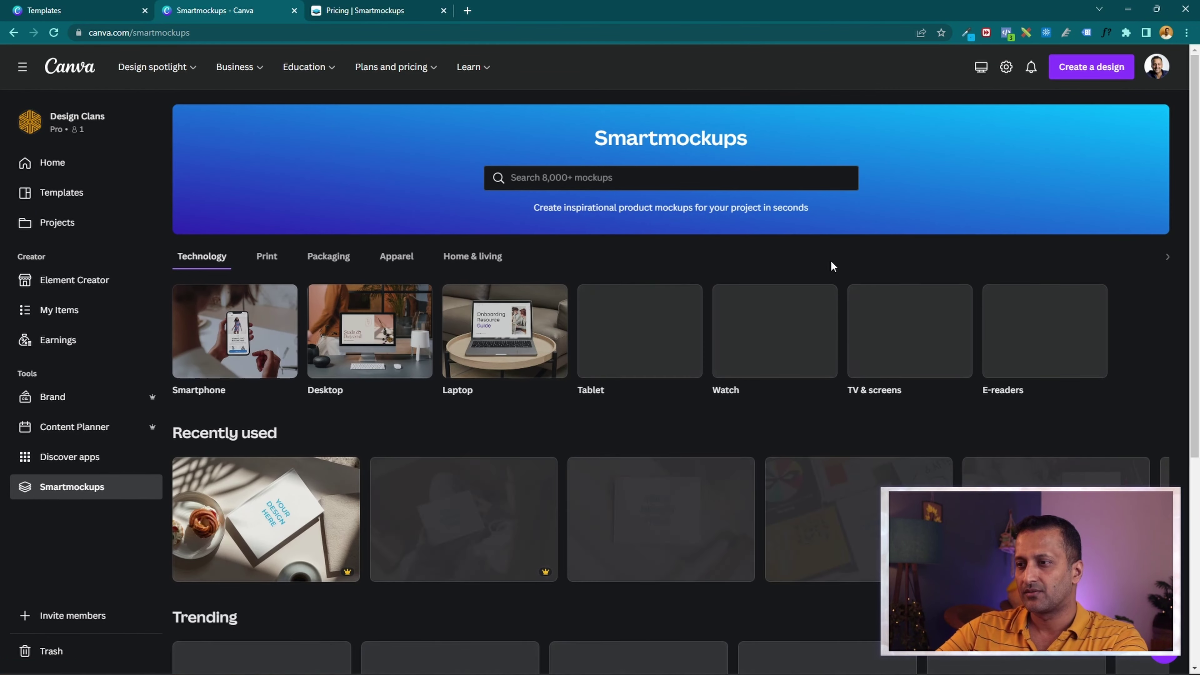
scroll(399, 598, "down", 3)
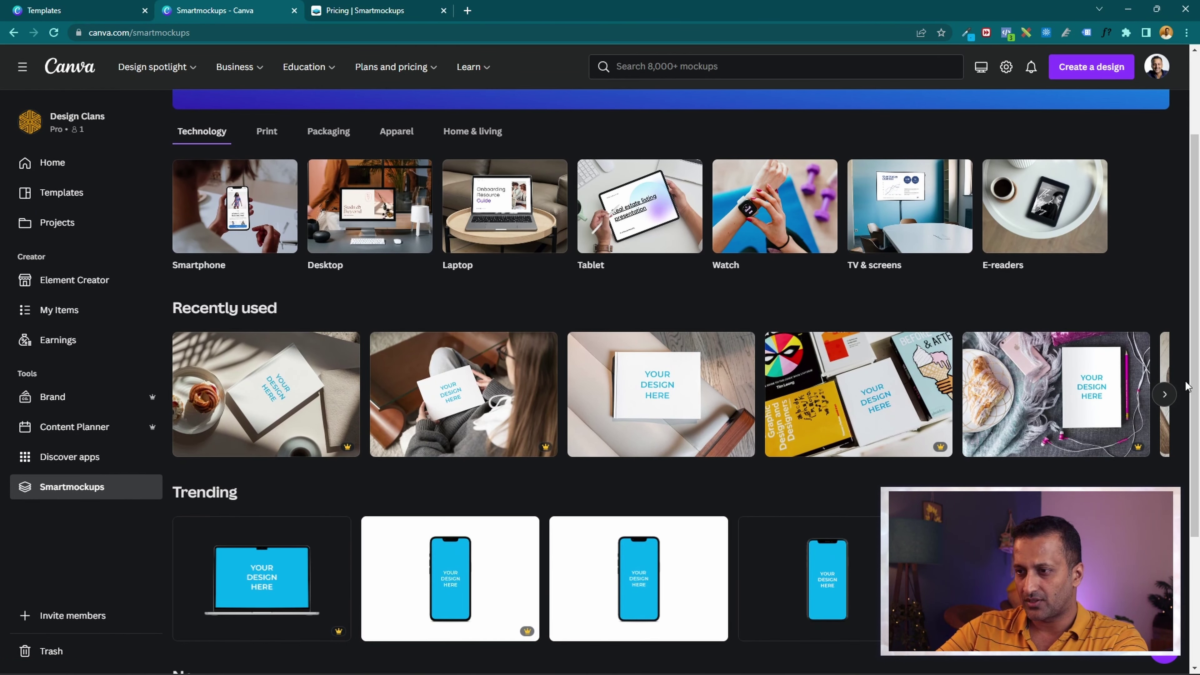
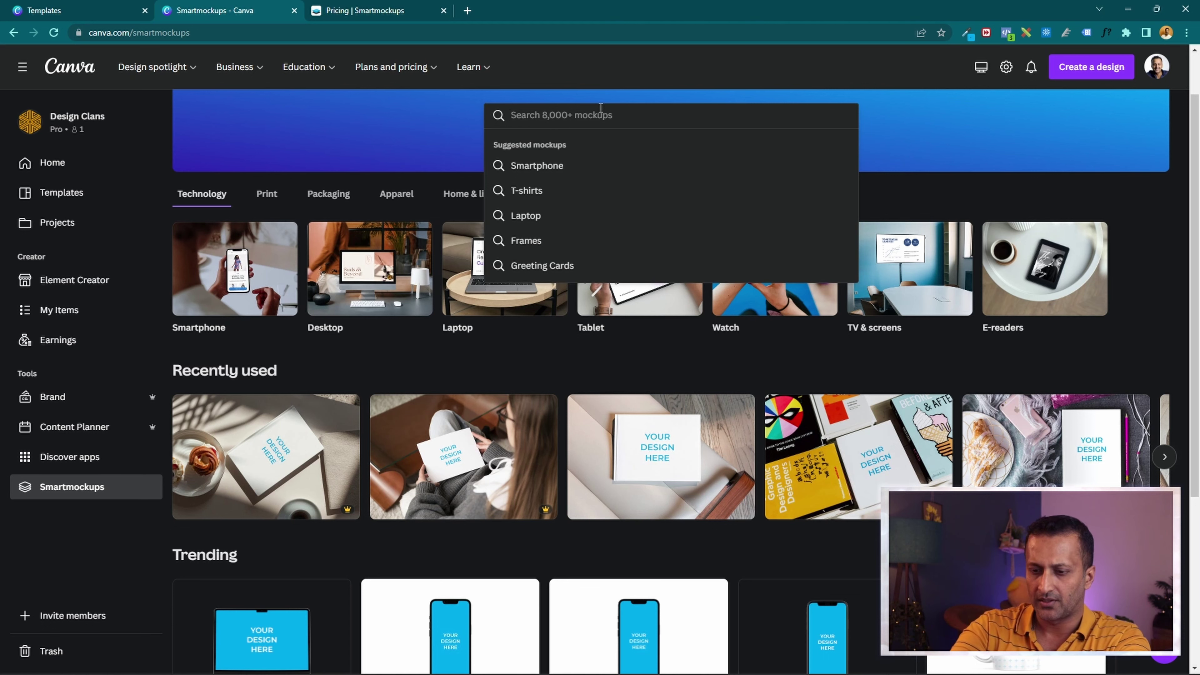
type("book")
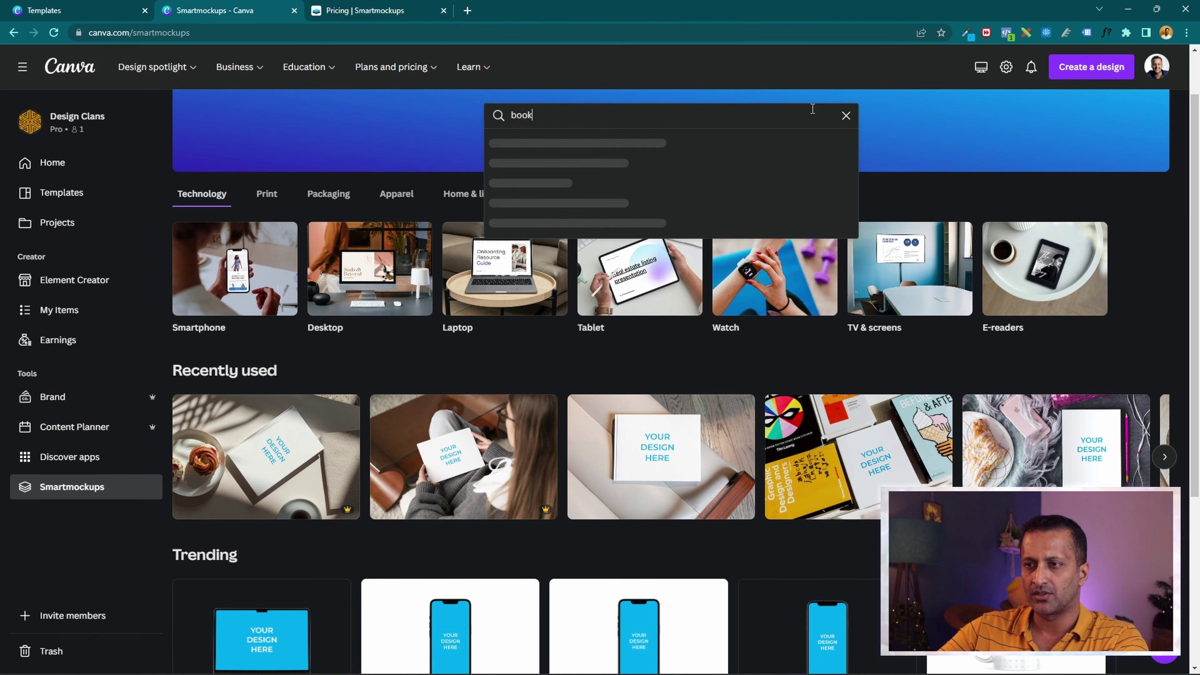
left_click(544, 144)
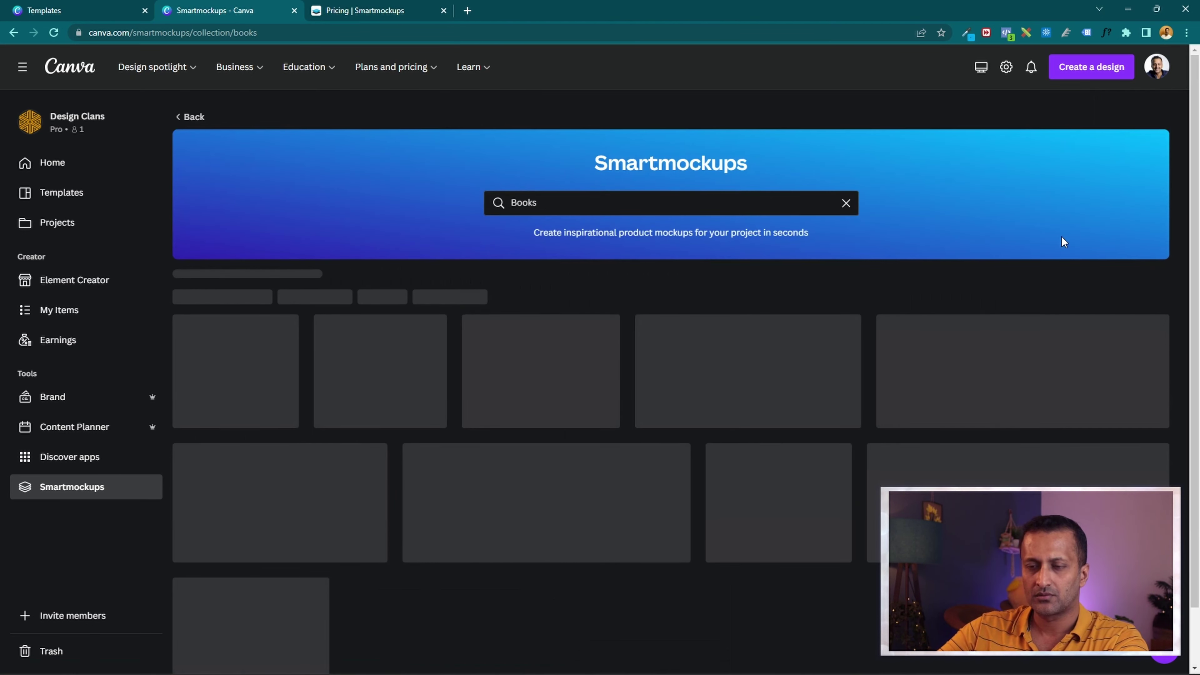
Find and open the book mockup showing a girl in a white dress holding an upright book among trees.
scroll(831, 222, "down", 3)
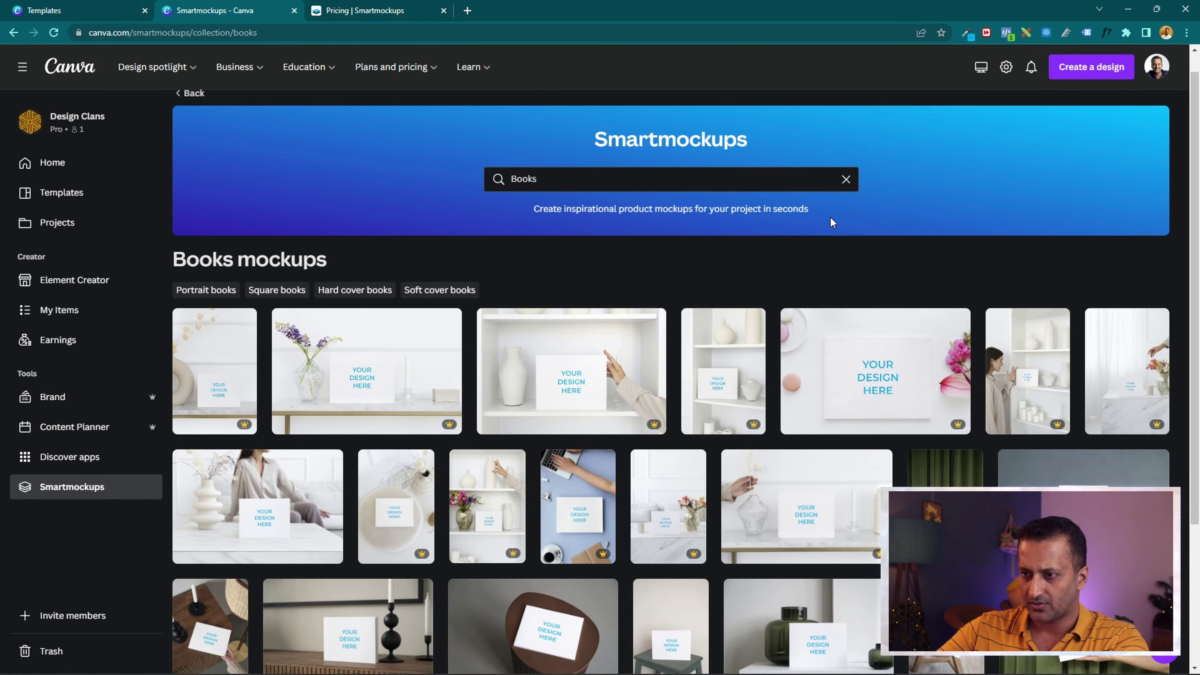
scroll(376, 382, "down", 5)
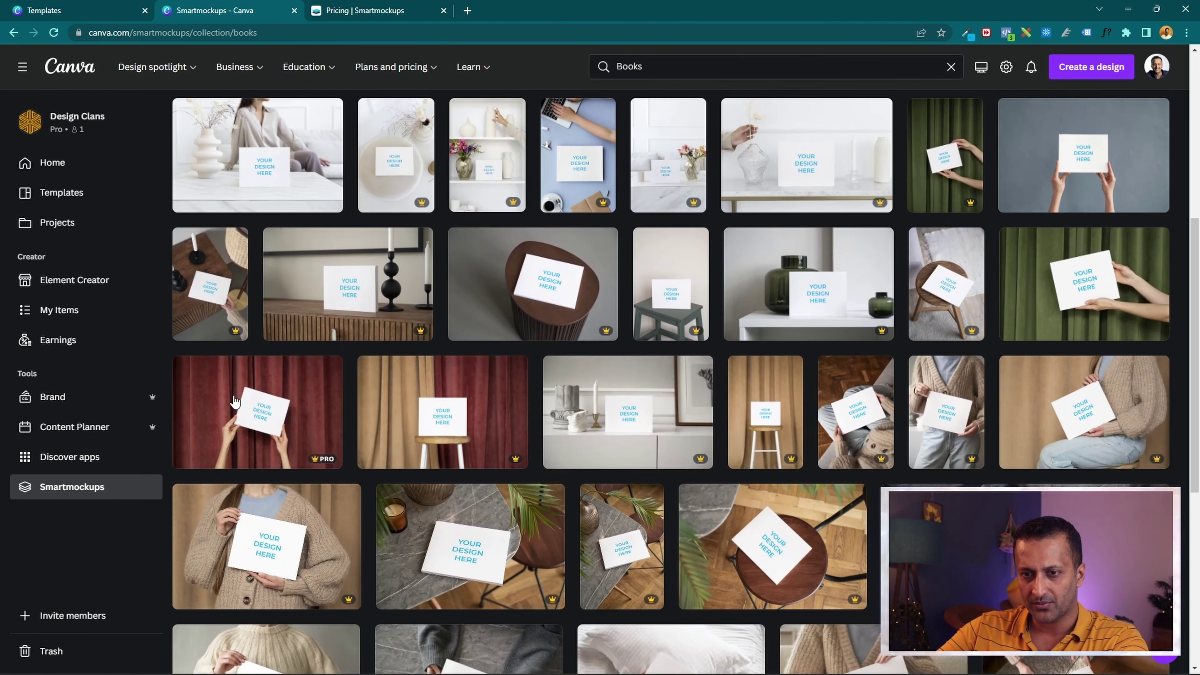
scroll(309, 520, "down", 5)
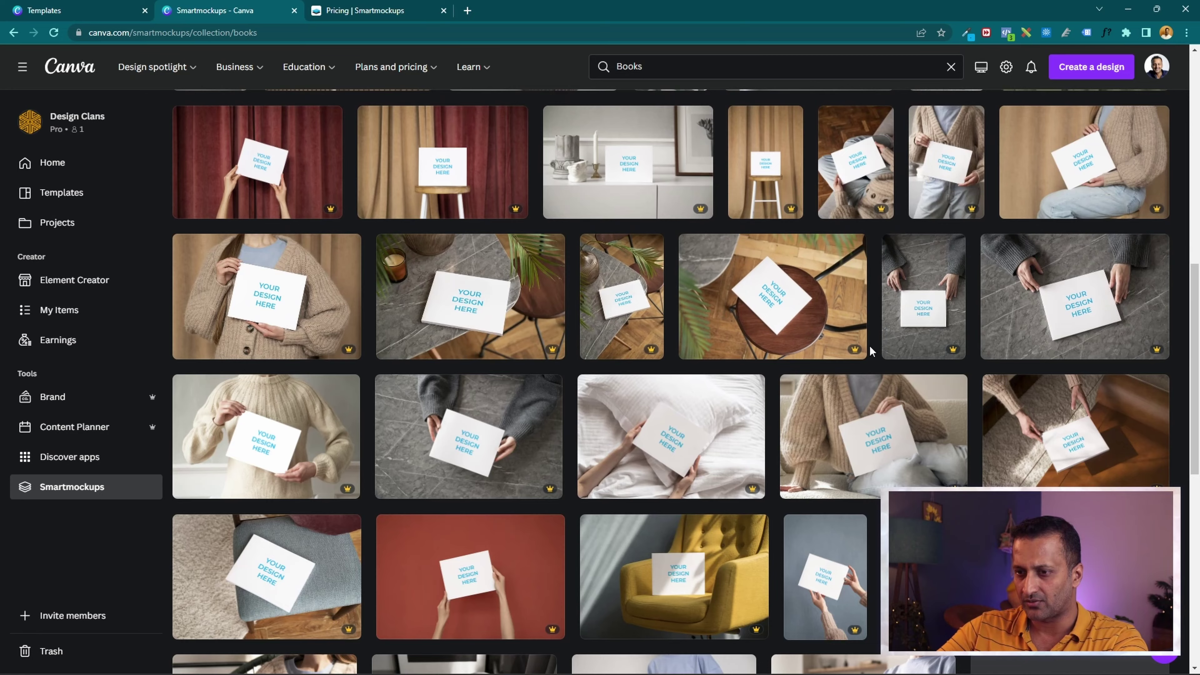
scroll(457, 467, "down", 4)
scroll(457, 467, "down", 10)
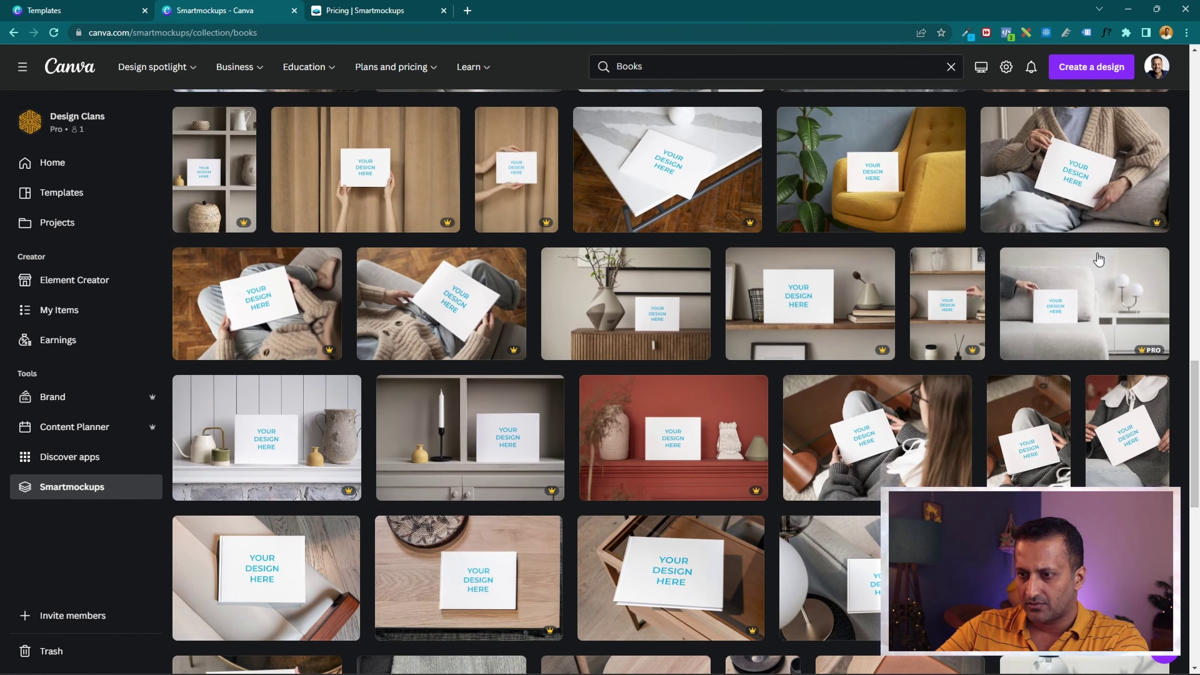
scroll(1096, 264, "down", 5)
scroll(1102, 268, "down", 15)
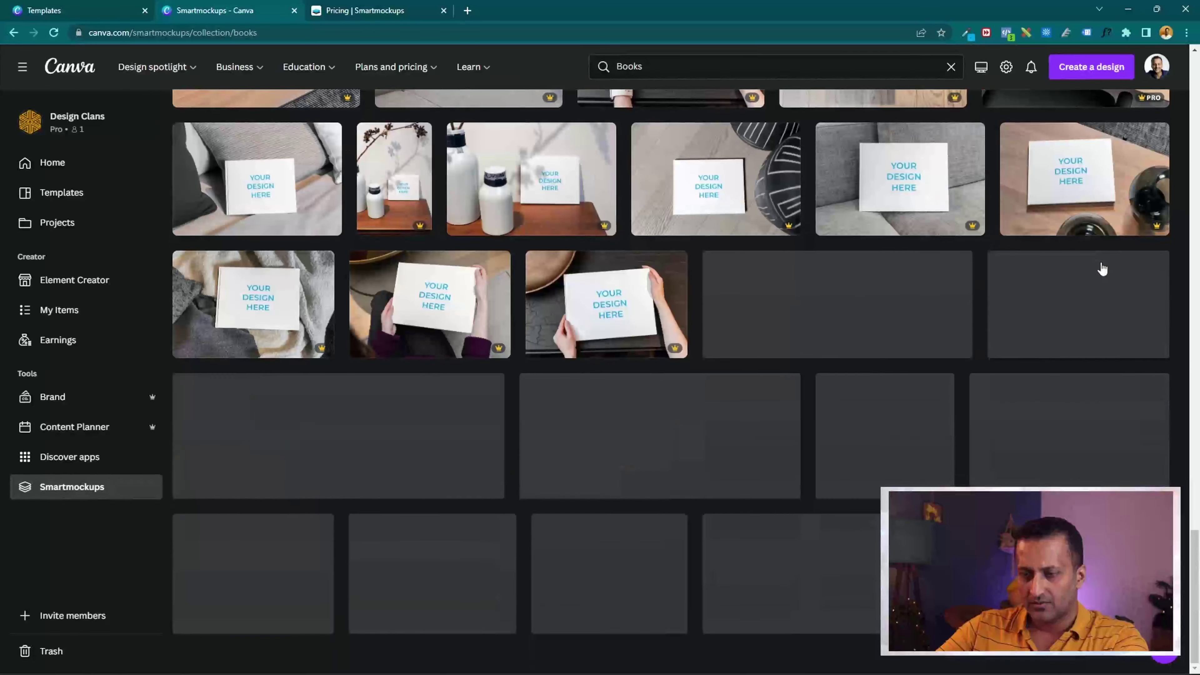
scroll(1099, 268, "down", 20)
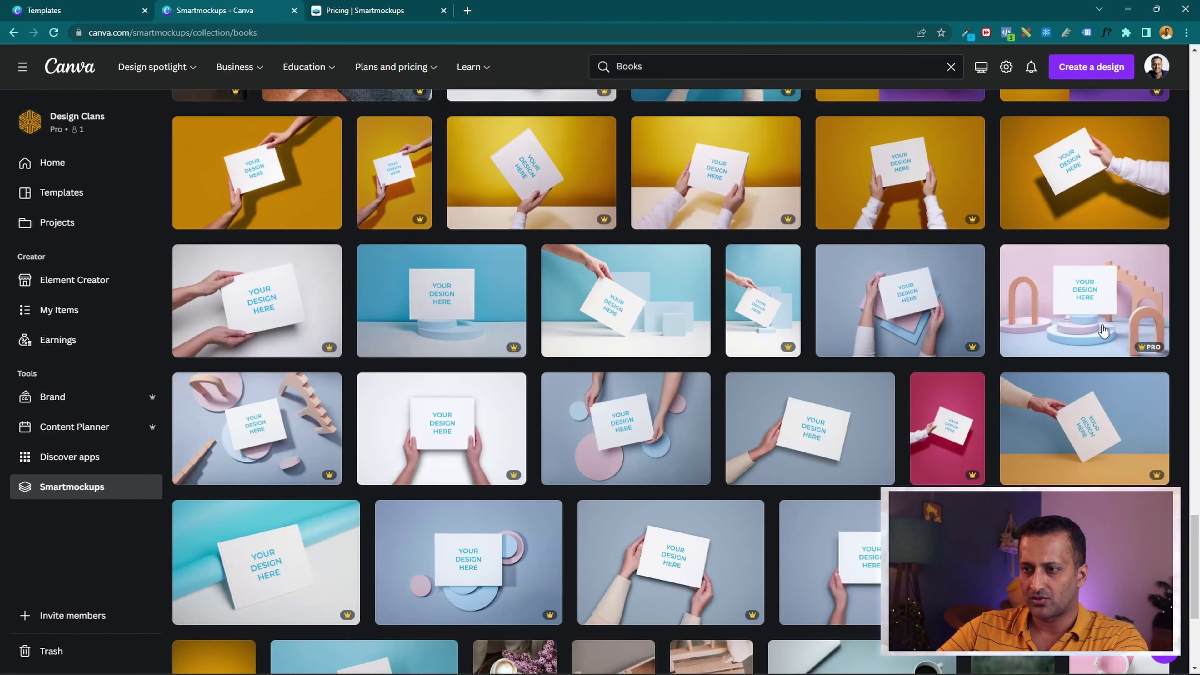
scroll(974, 303, "down", 5)
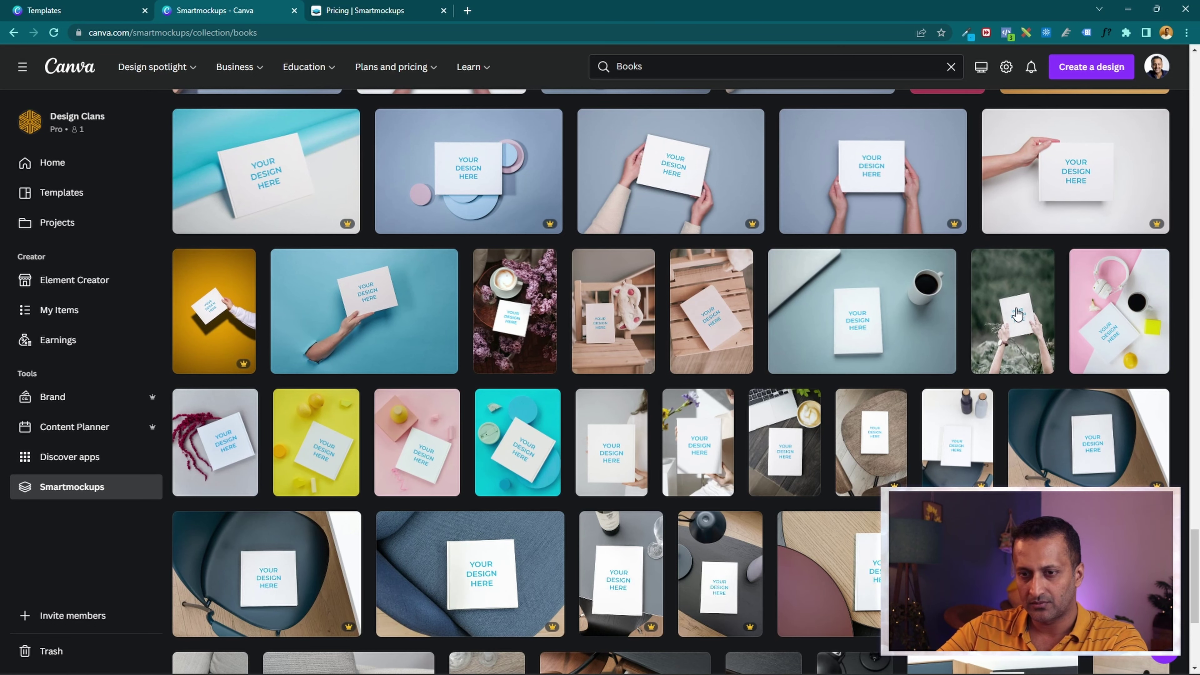
scroll(1016, 313, "down", 1)
scroll(1015, 314, "down", 1)
scroll(1015, 313, "down", 1)
scroll(1016, 314, "down", 5)
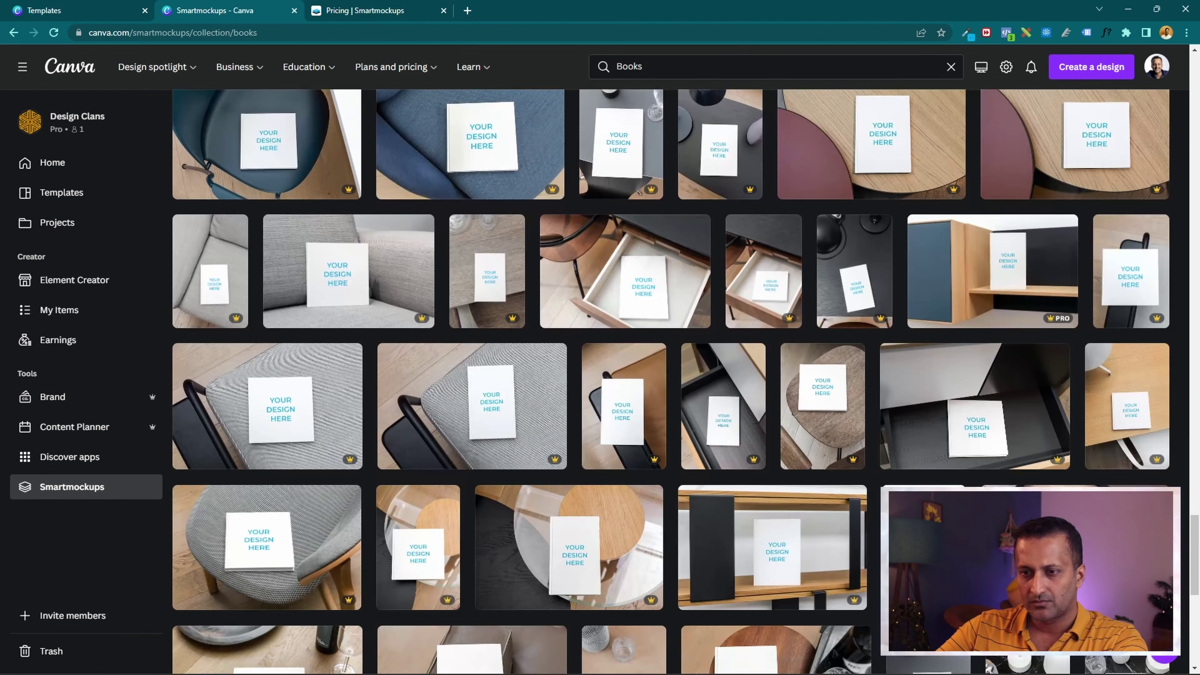
scroll(1035, 327, "down", 10)
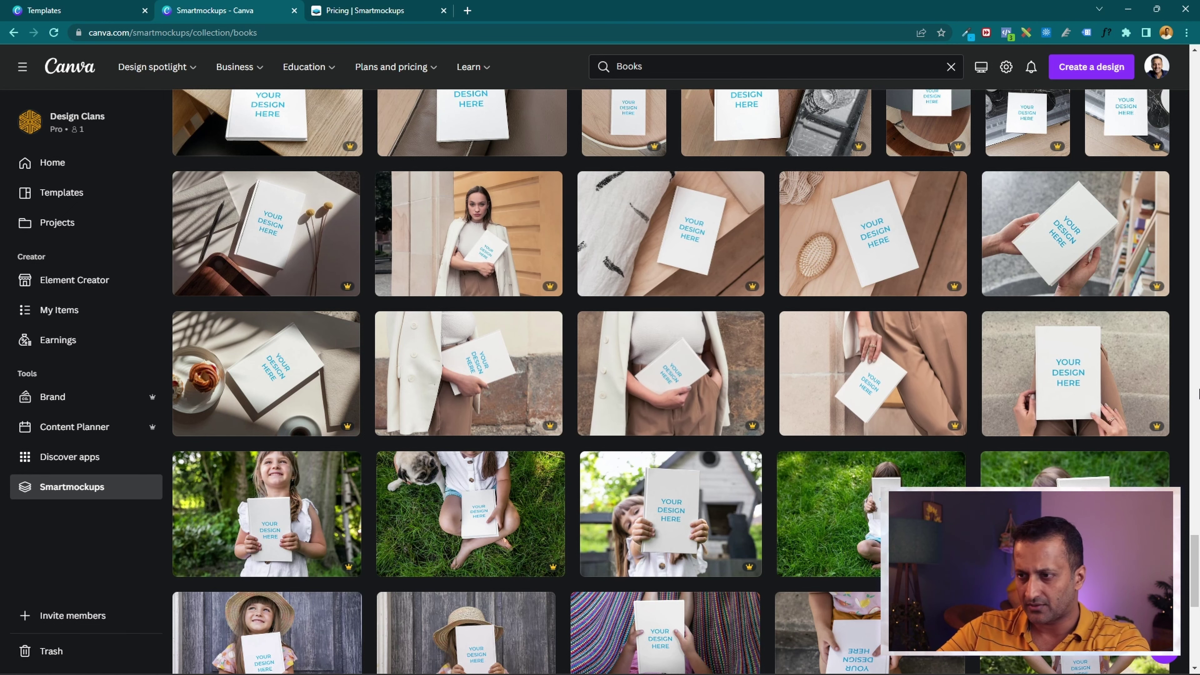
scroll(1127, 336, "down", 2)
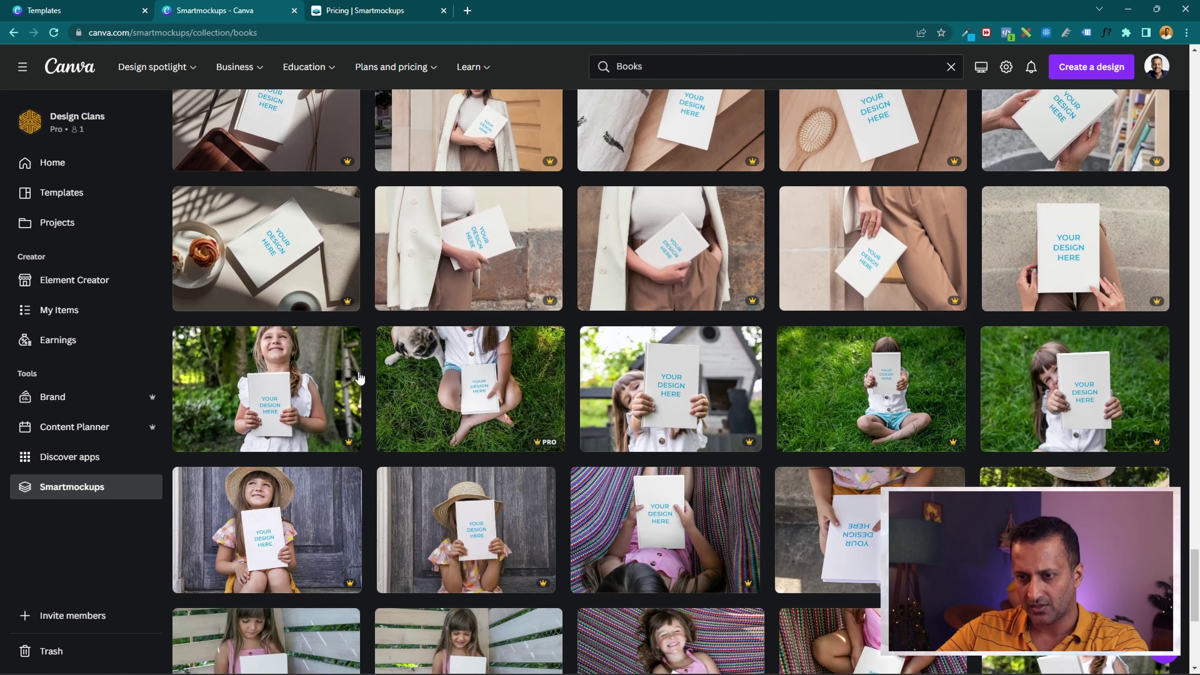
scroll(338, 371, "down", 5)
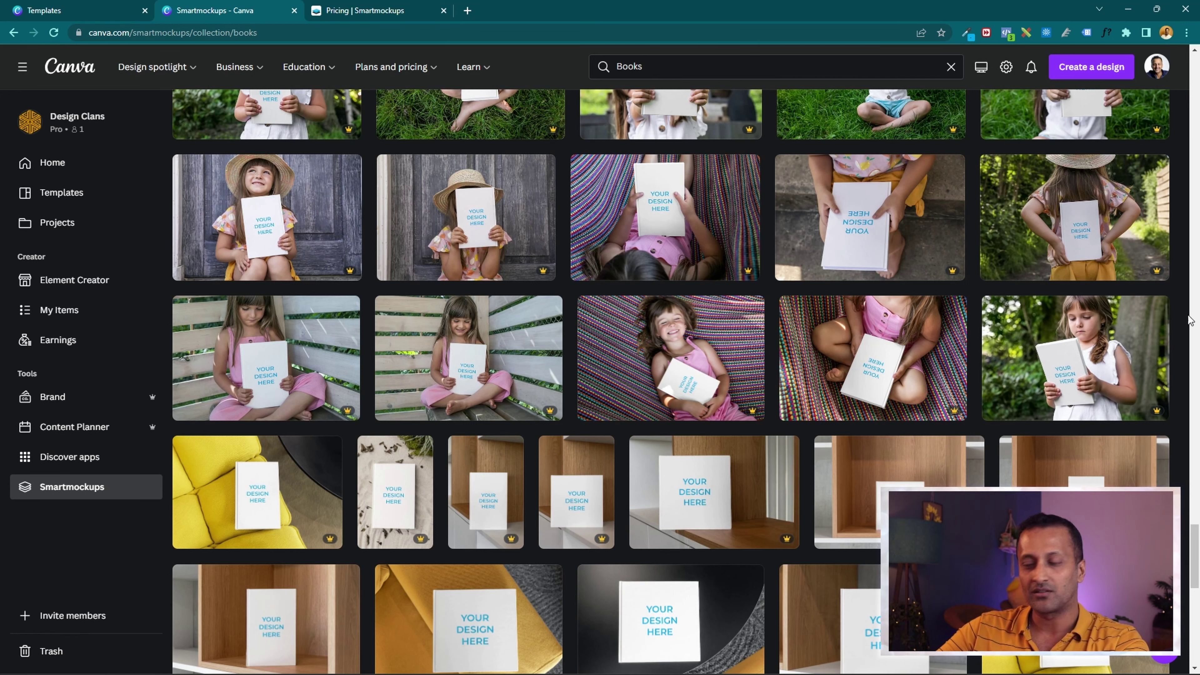
left_click(1067, 357)
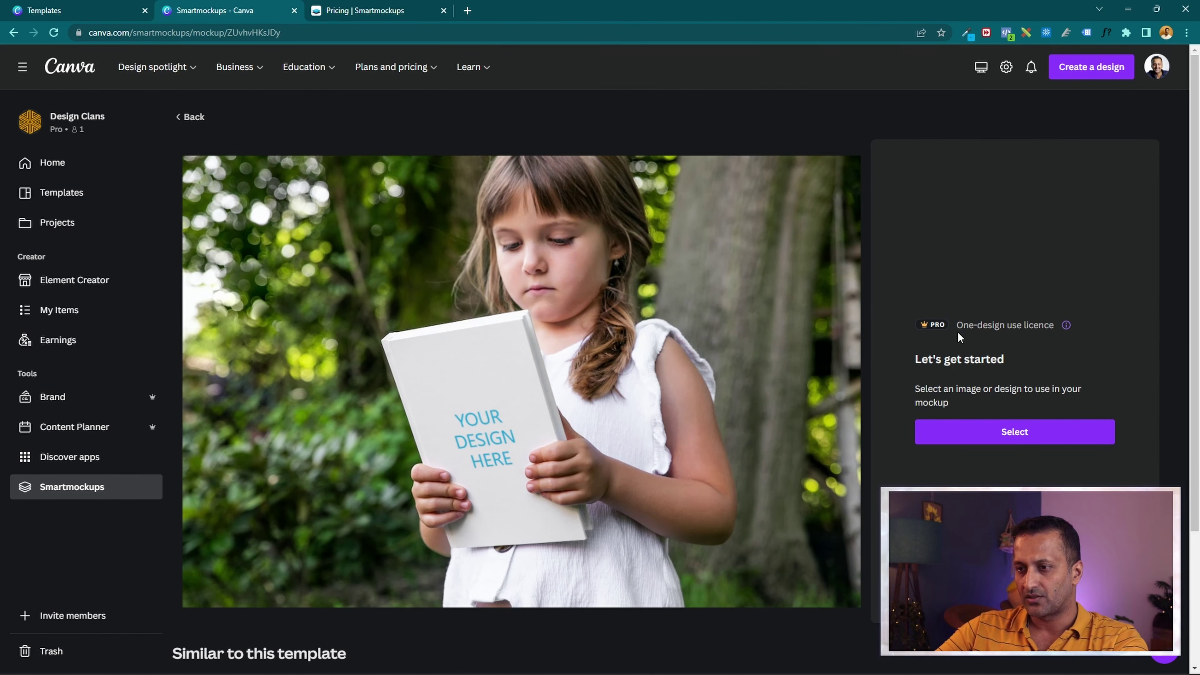
Look up the policies behind the mockup's one-design use licence, and return to the mockup page.
left_click_drag(969, 327, 1016, 326)
left_click(1017, 327)
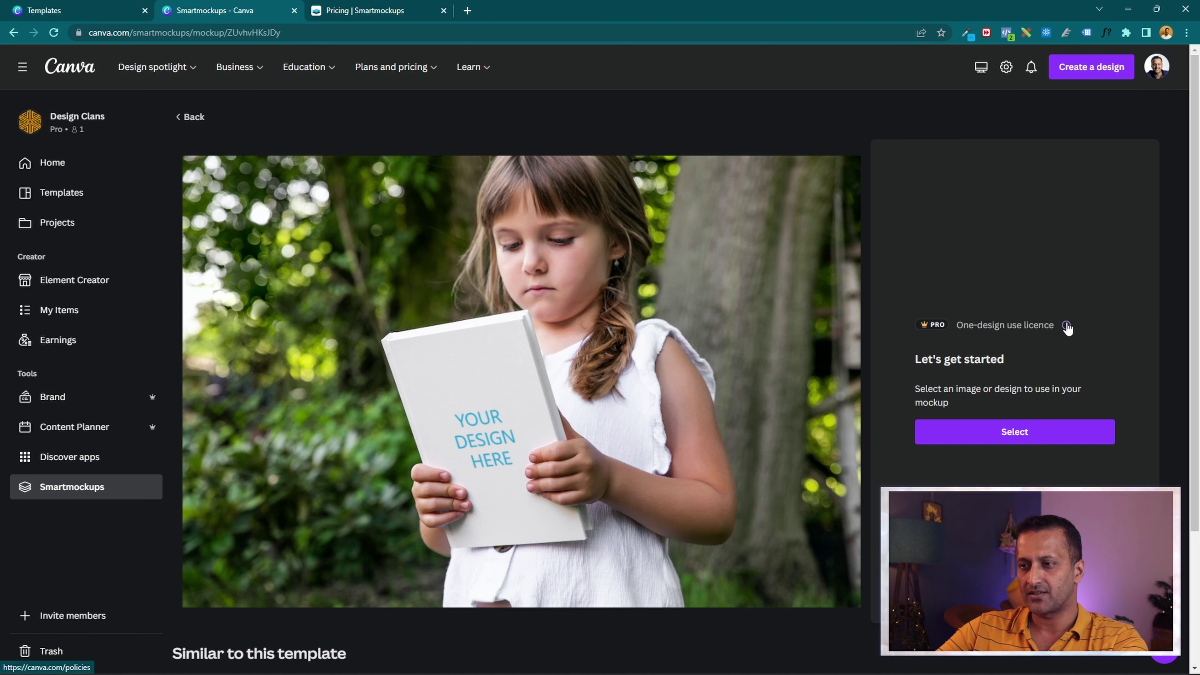
left_click(1066, 324)
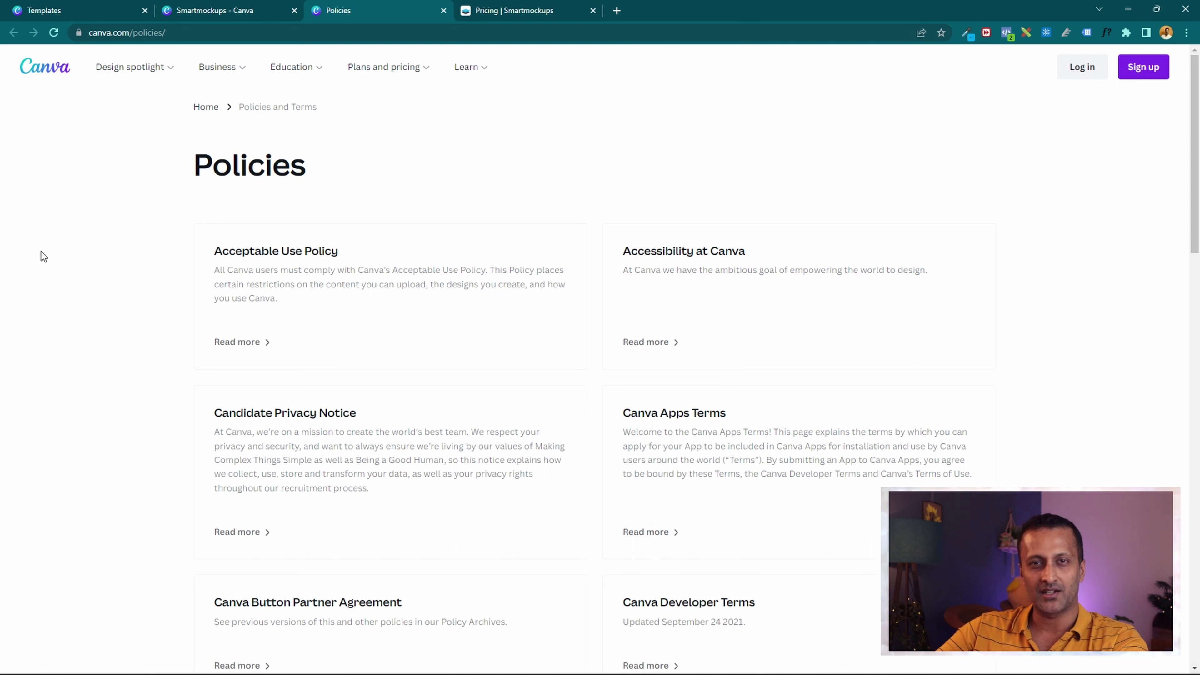
left_click(227, 10)
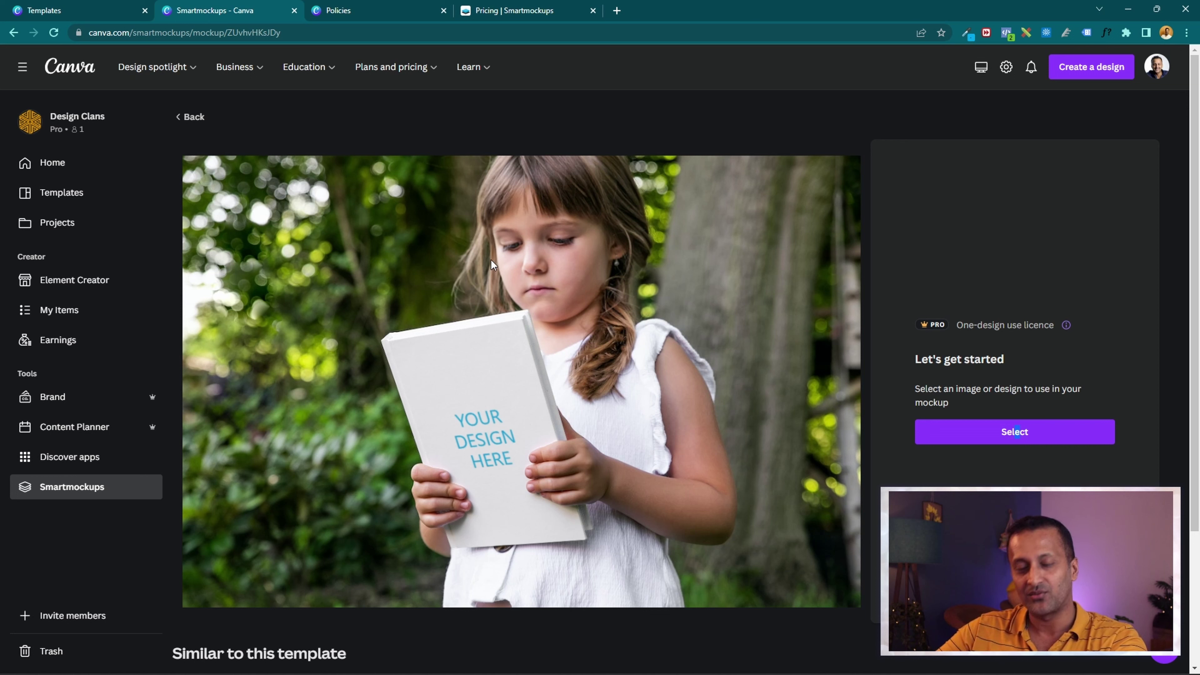
Apply the Mindset Book design from the existing Canva designs to the book mockup.
left_click(1011, 432)
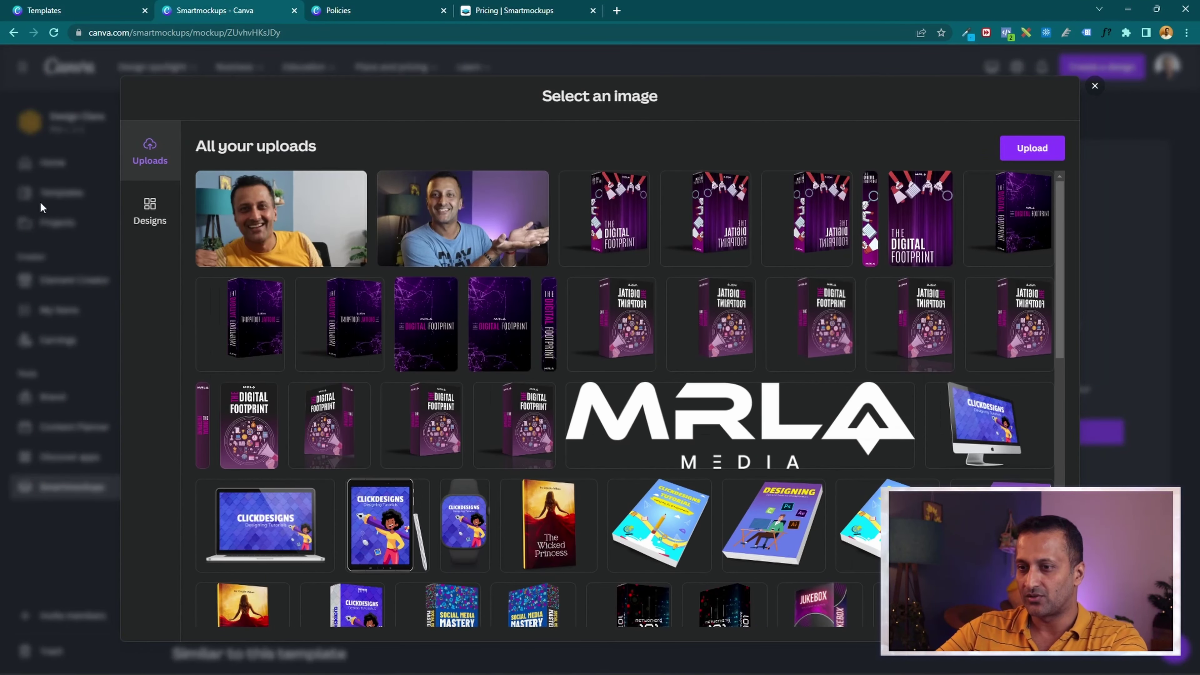
left_click(154, 220)
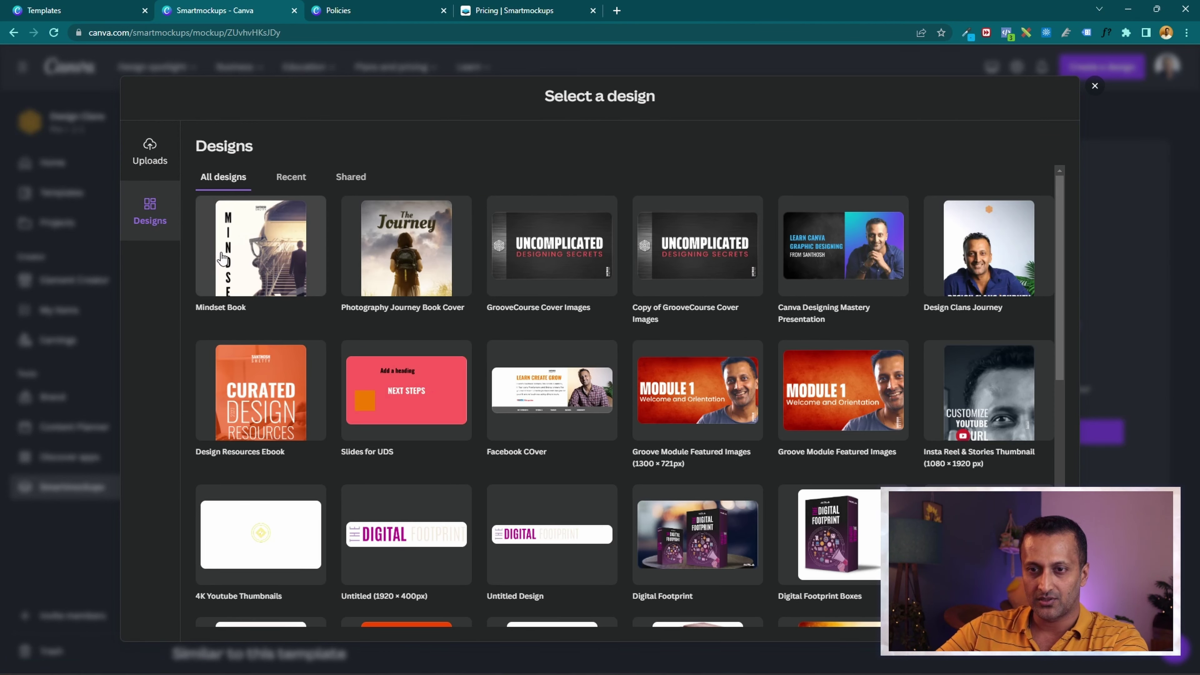
left_click(253, 274)
left_click(646, 634)
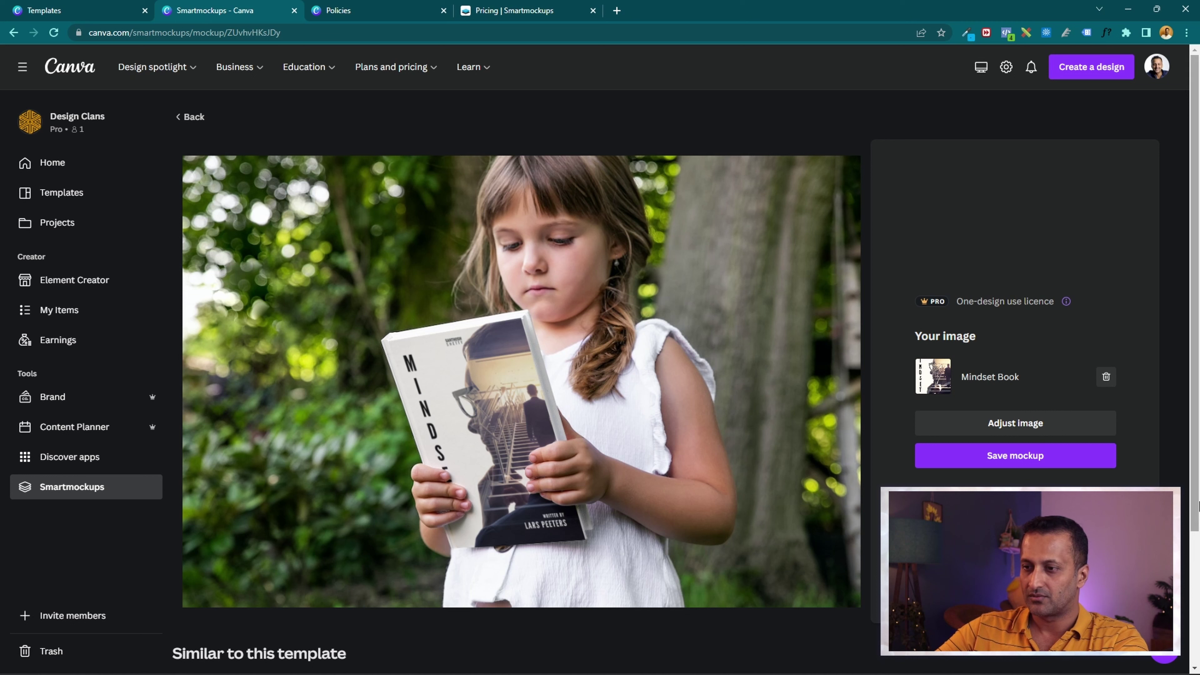
Adjust the cover image on the mockup by enlarging it to about 103%, and save the adjustment.
left_click(1011, 431)
left_click_drag(534, 386, 541, 360)
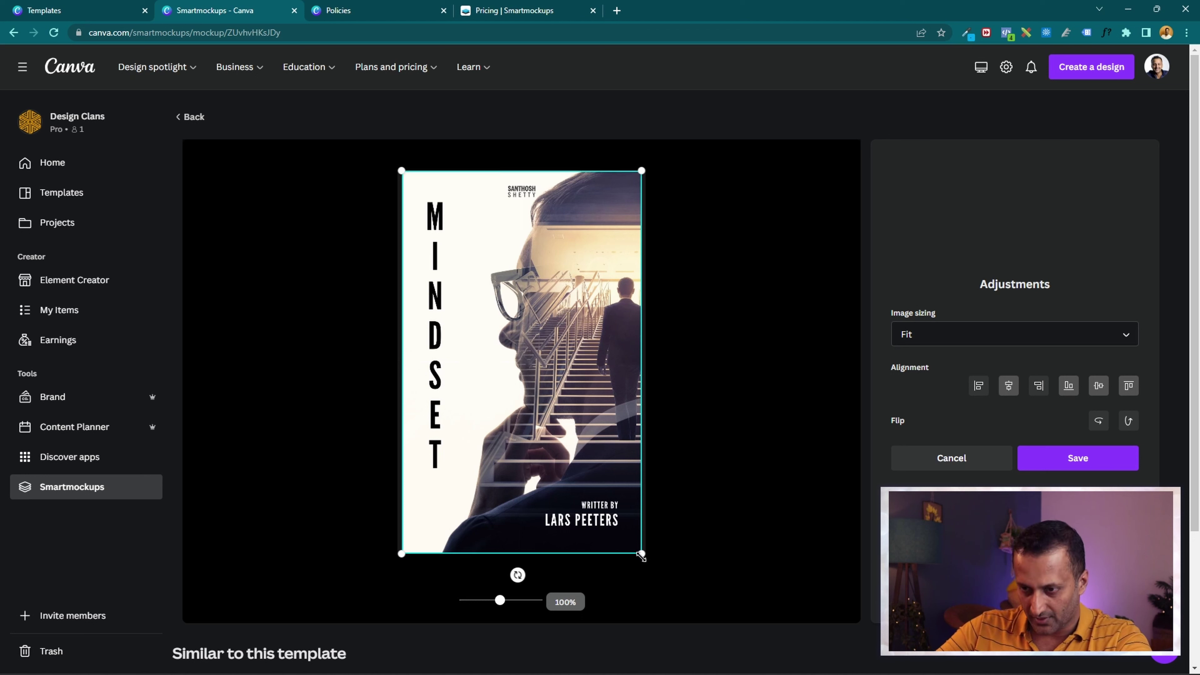
left_click_drag(641, 556, 645, 560)
left_click_drag(585, 498, 582, 496)
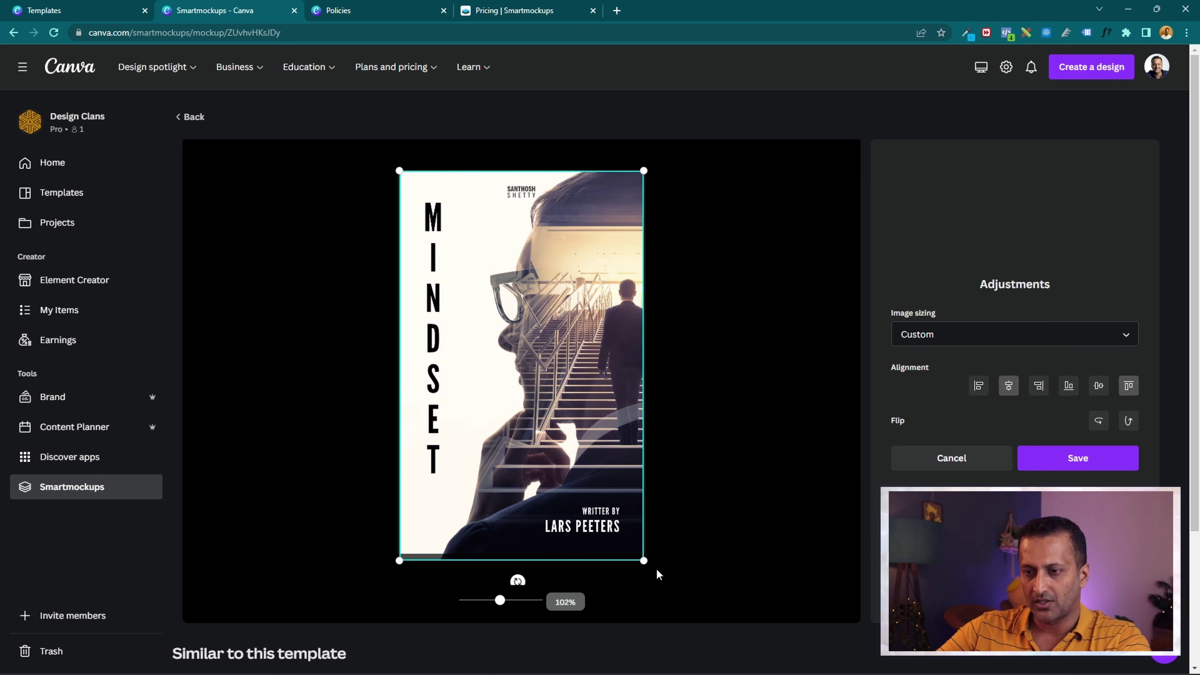
left_click_drag(644, 561, 651, 573)
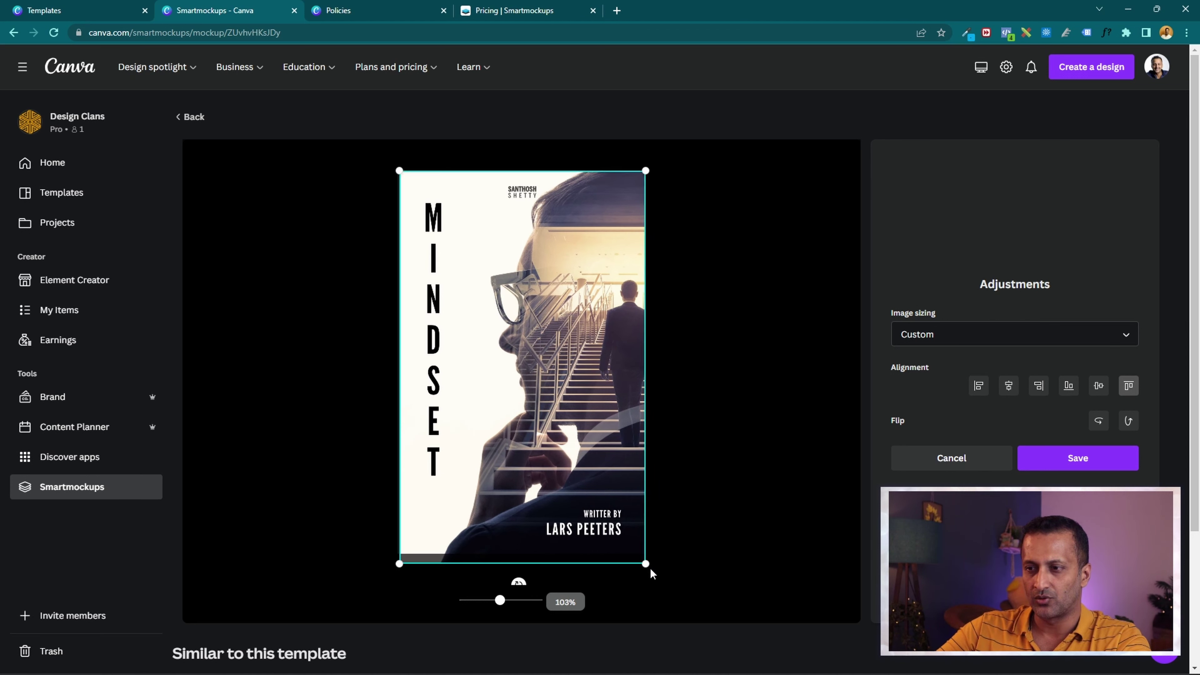
left_click(1082, 457)
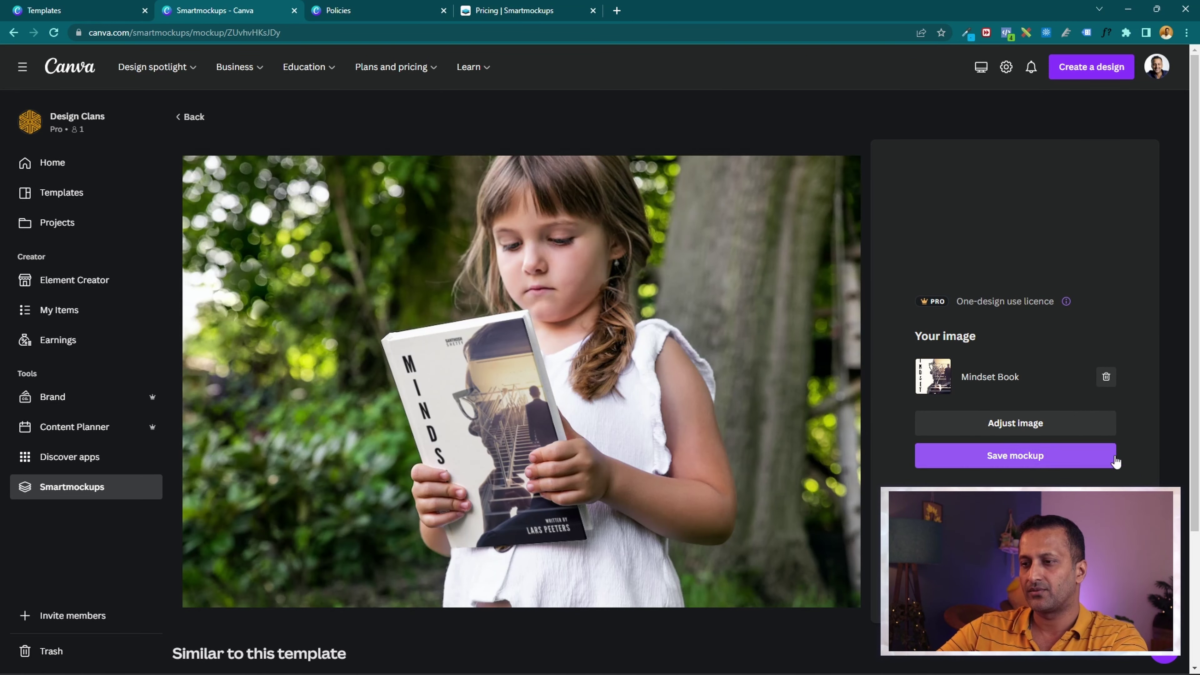
Save the mockup for use in a design and review the available design types.
left_click(1106, 460)
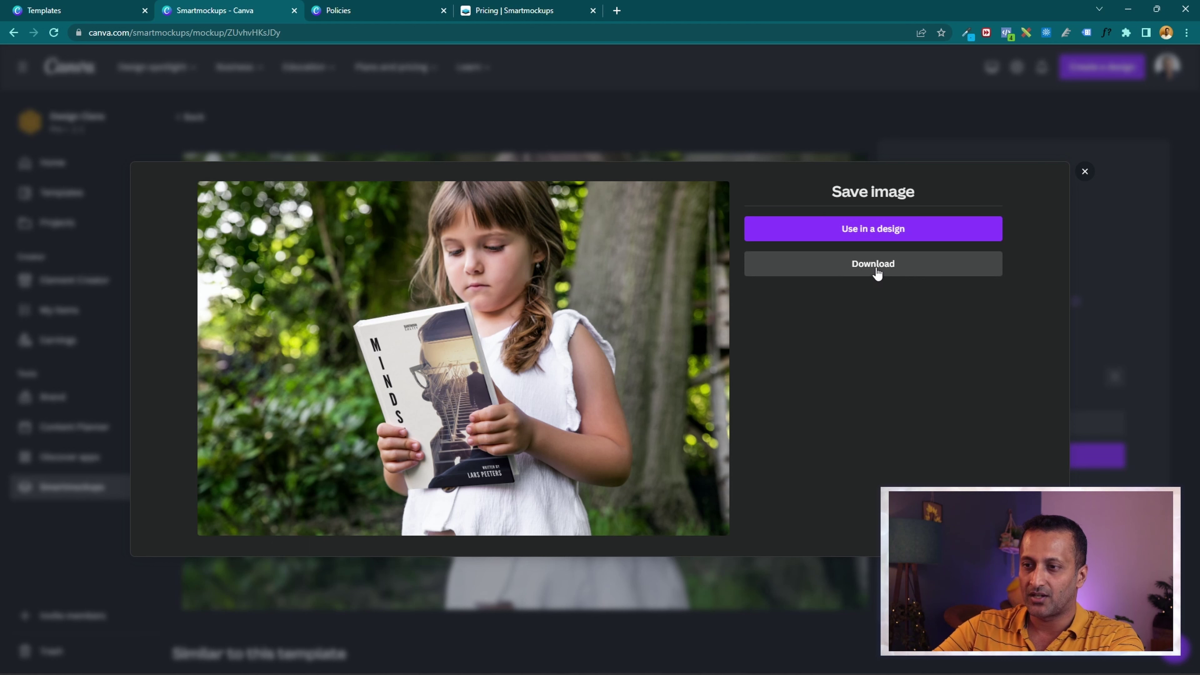
left_click(885, 232)
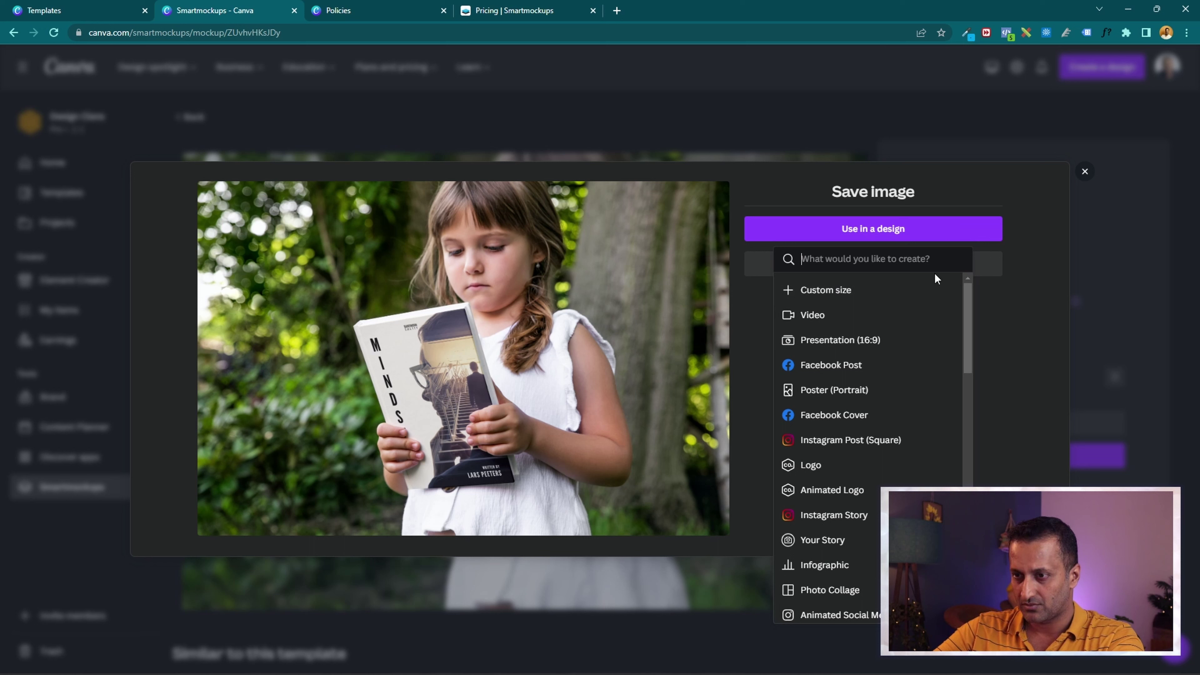
scroll(937, 279, "down", 8)
scroll(918, 340, "up", 8)
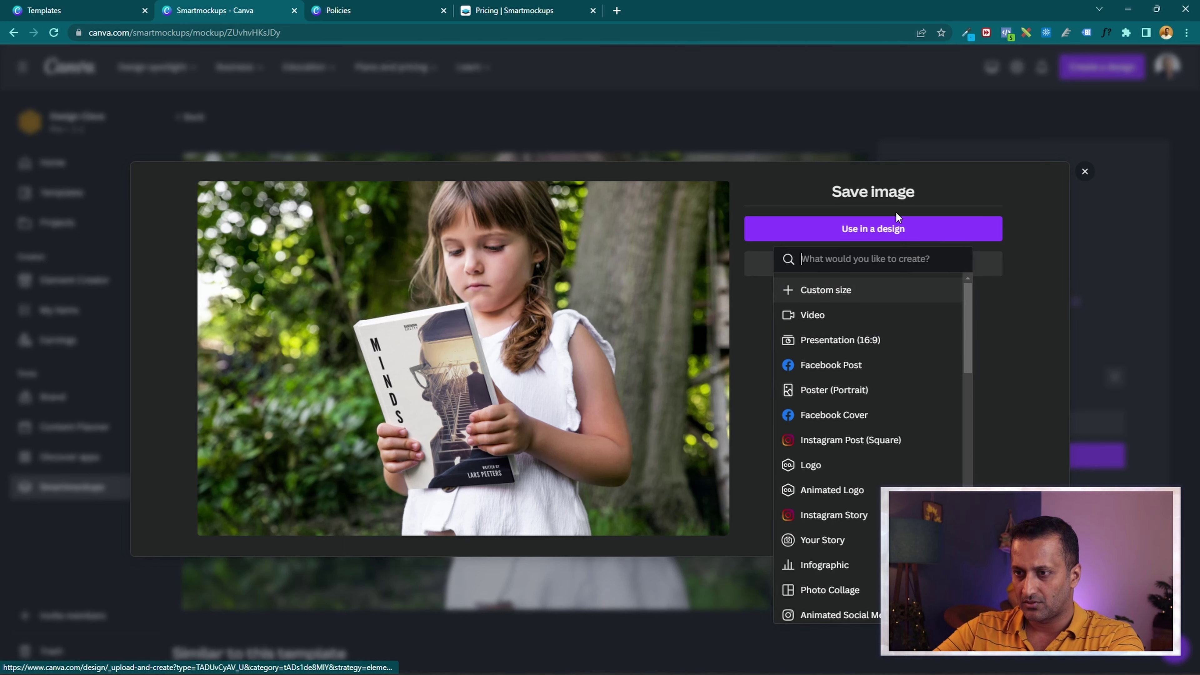
Create a new design from the mockup with a custom size of 1920 × 1080 px.
left_click(818, 297)
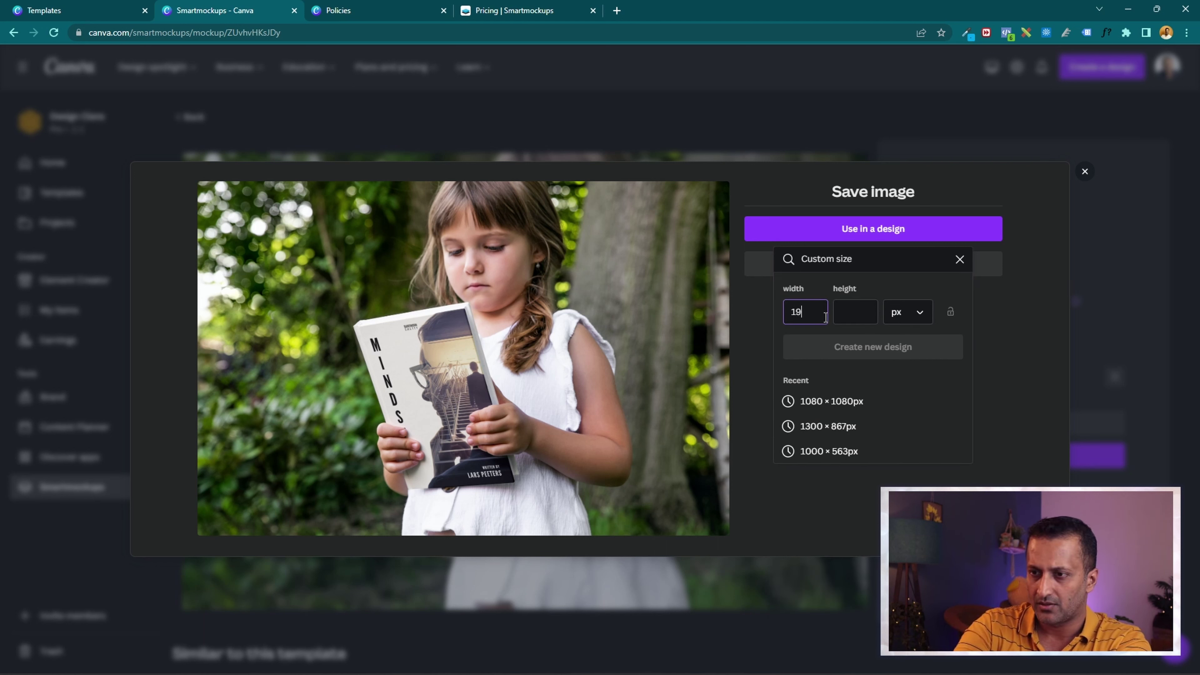
key("Tab")
type("1090")
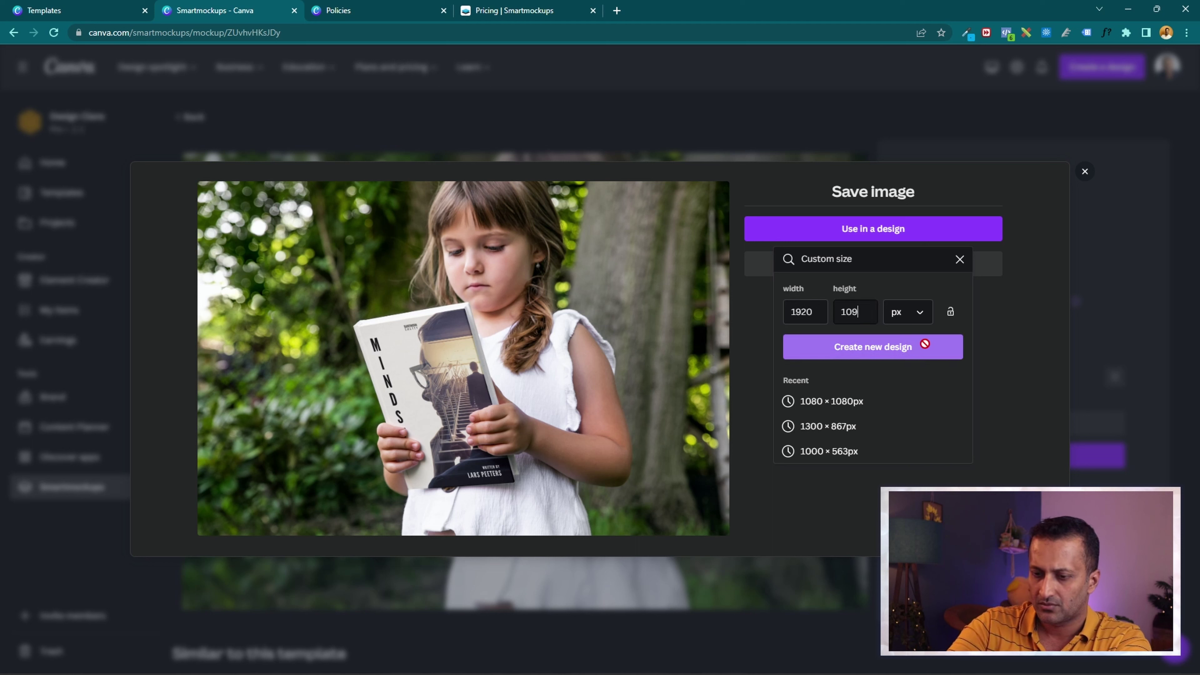
key("BackSpace")
key("BackSpace")
type("80")
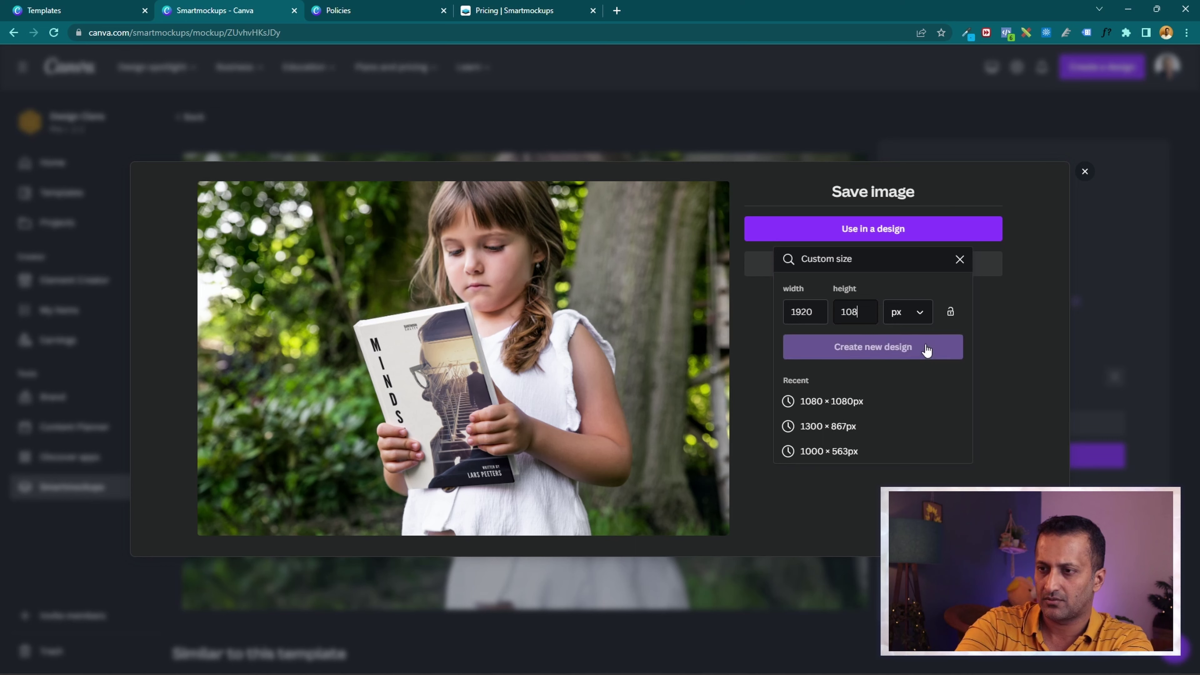
left_click(926, 349)
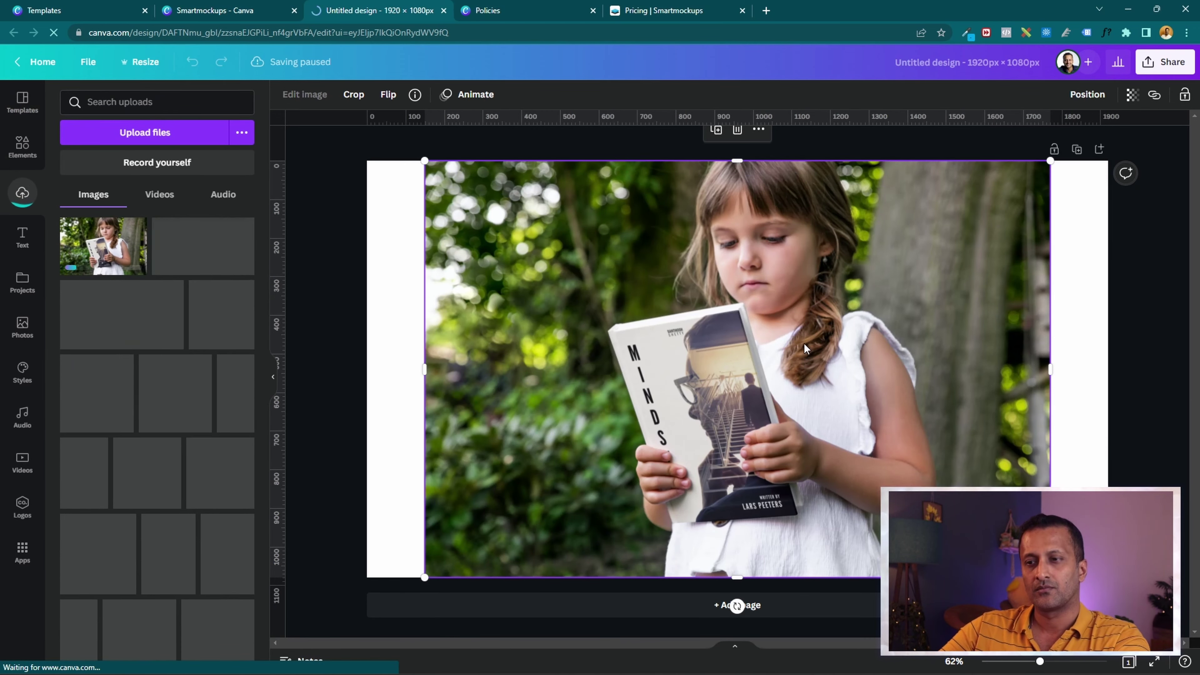
Move the mockup photo against the page's left edge and resize the design to 1600 × 1080 px.
left_click_drag(805, 348, 747, 348)
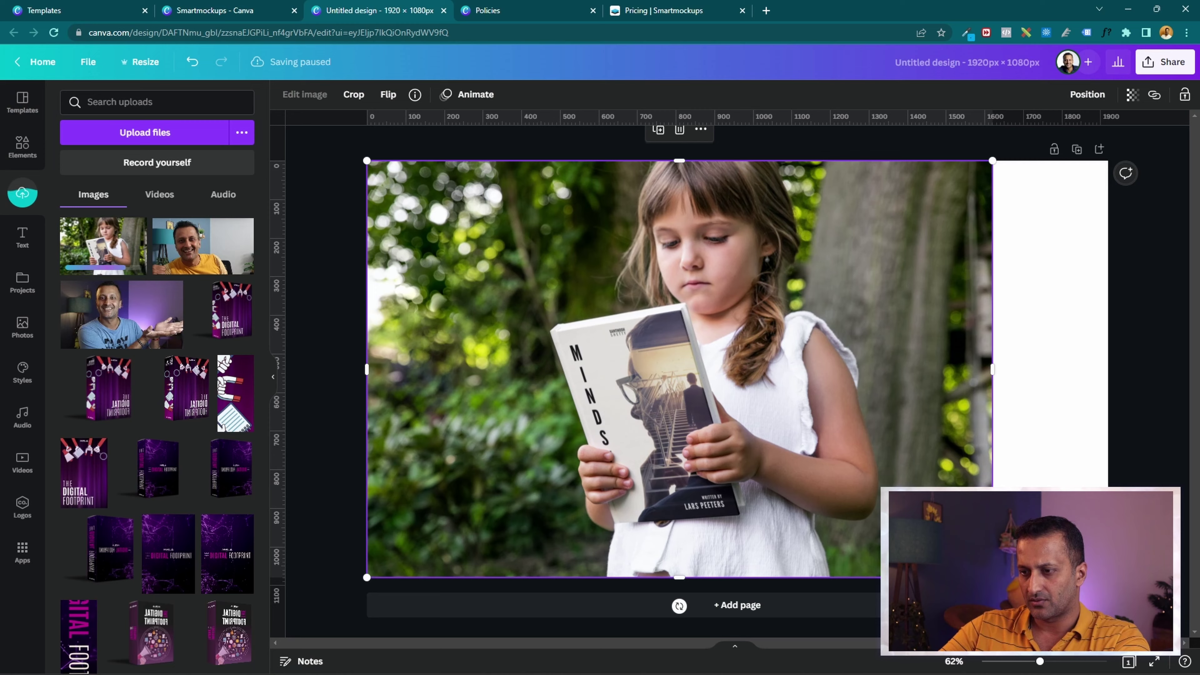
left_click_drag(992, 577, 1050, 487)
left_click(151, 64)
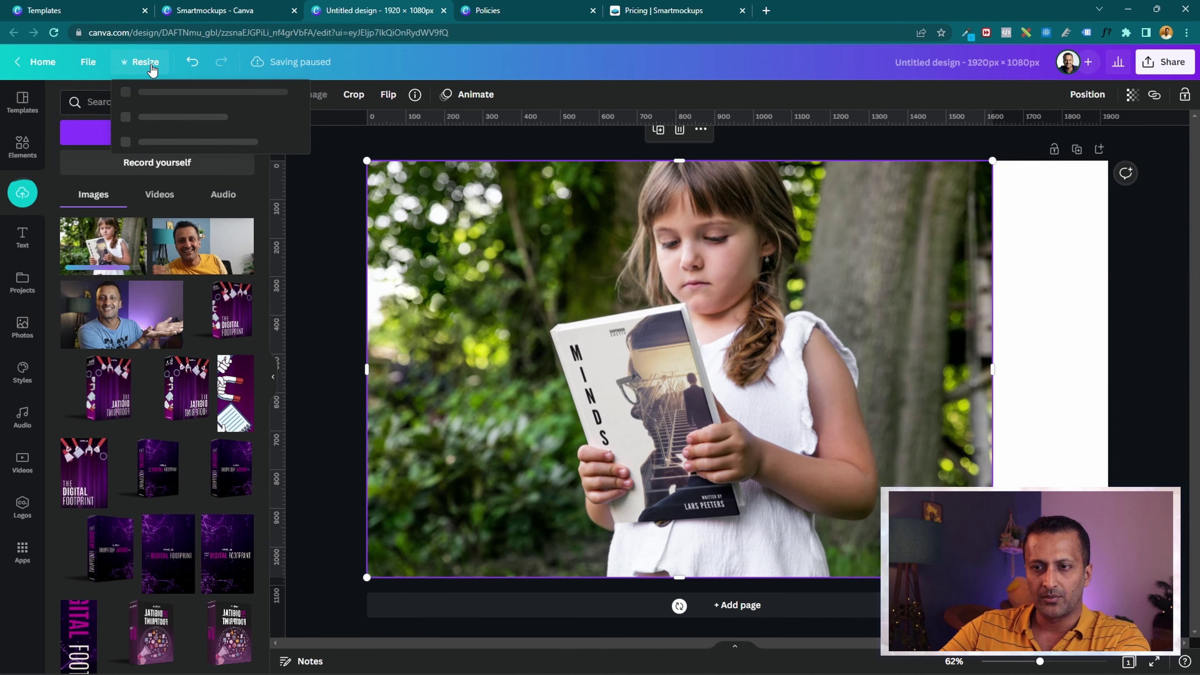
double_click(162, 169)
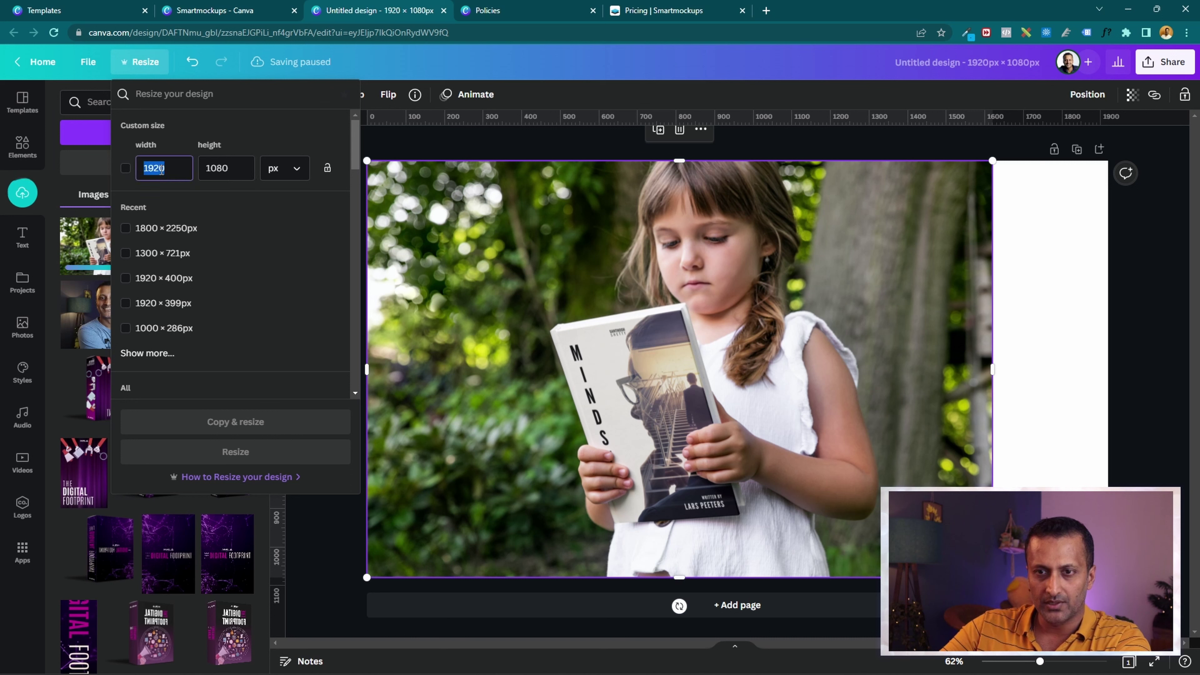
type("1600")
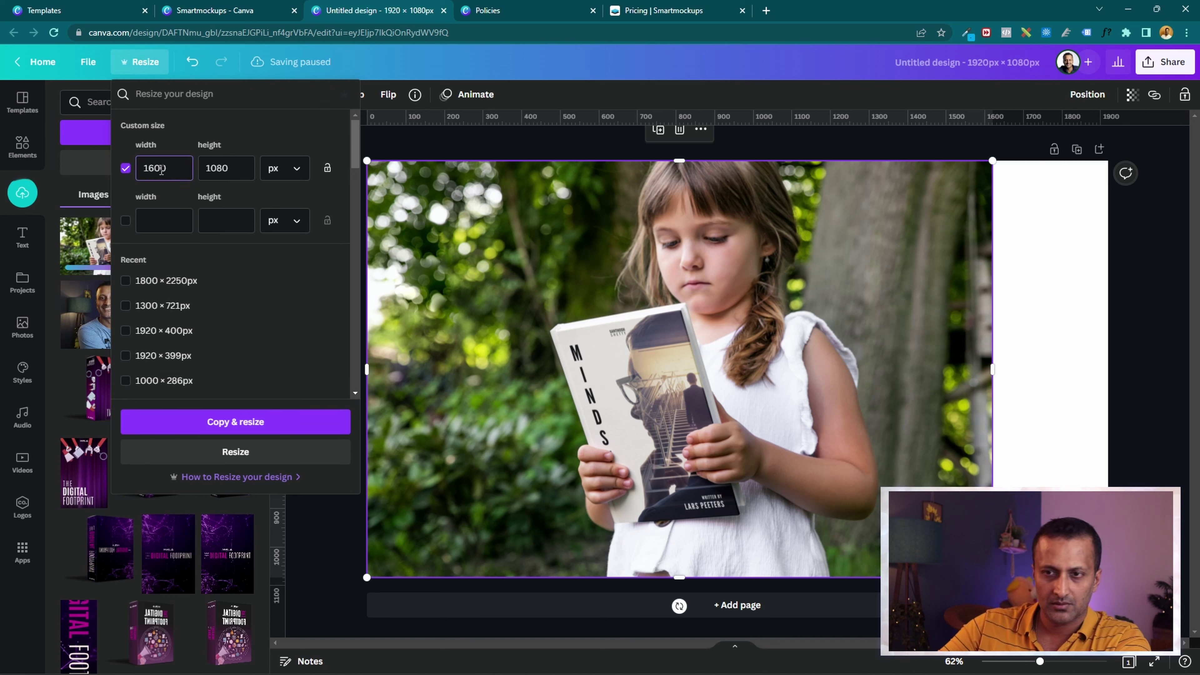
left_click(125, 169)
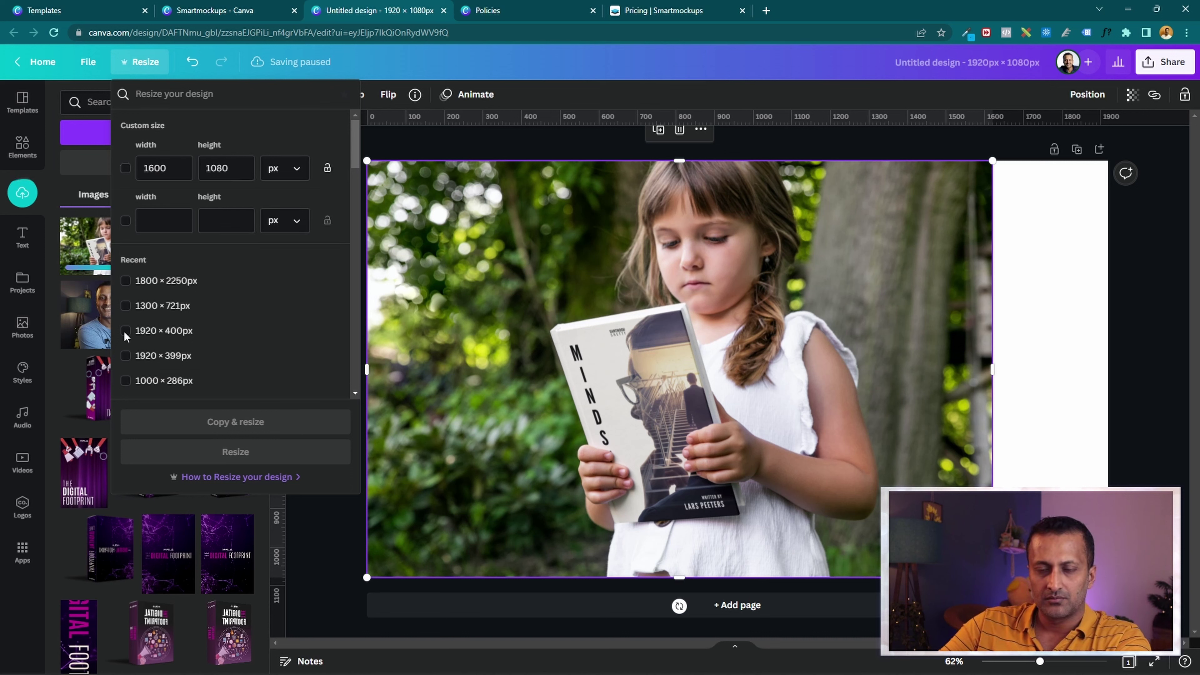
left_click(126, 168)
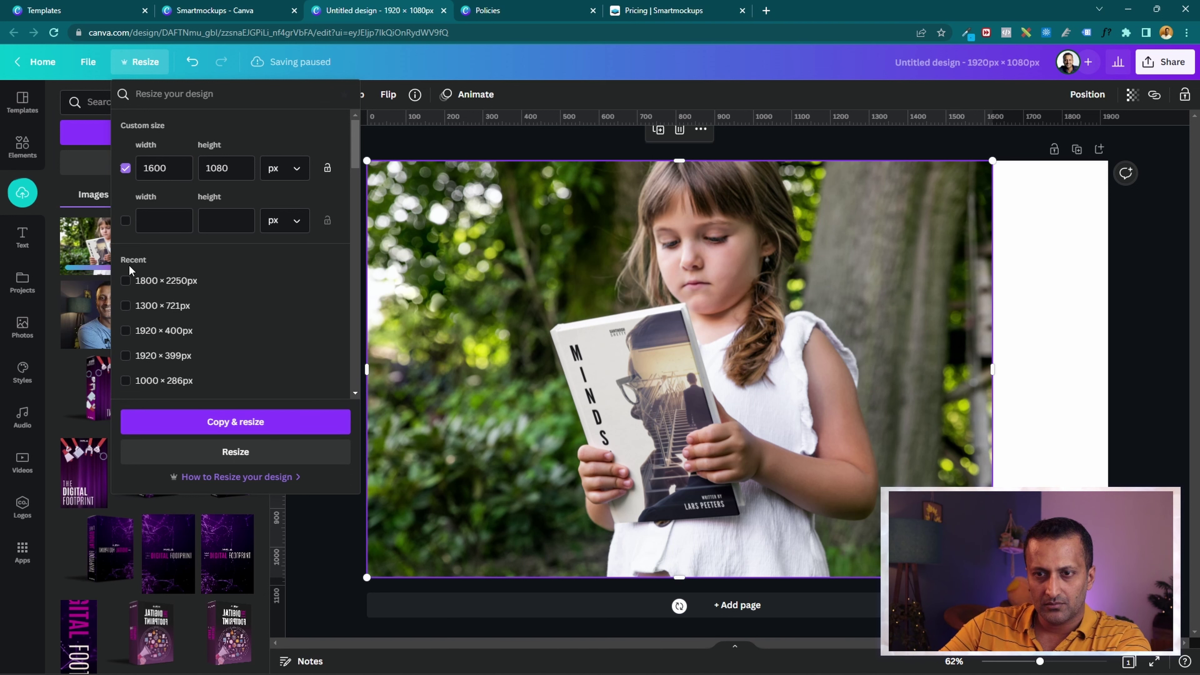
left_click(283, 453)
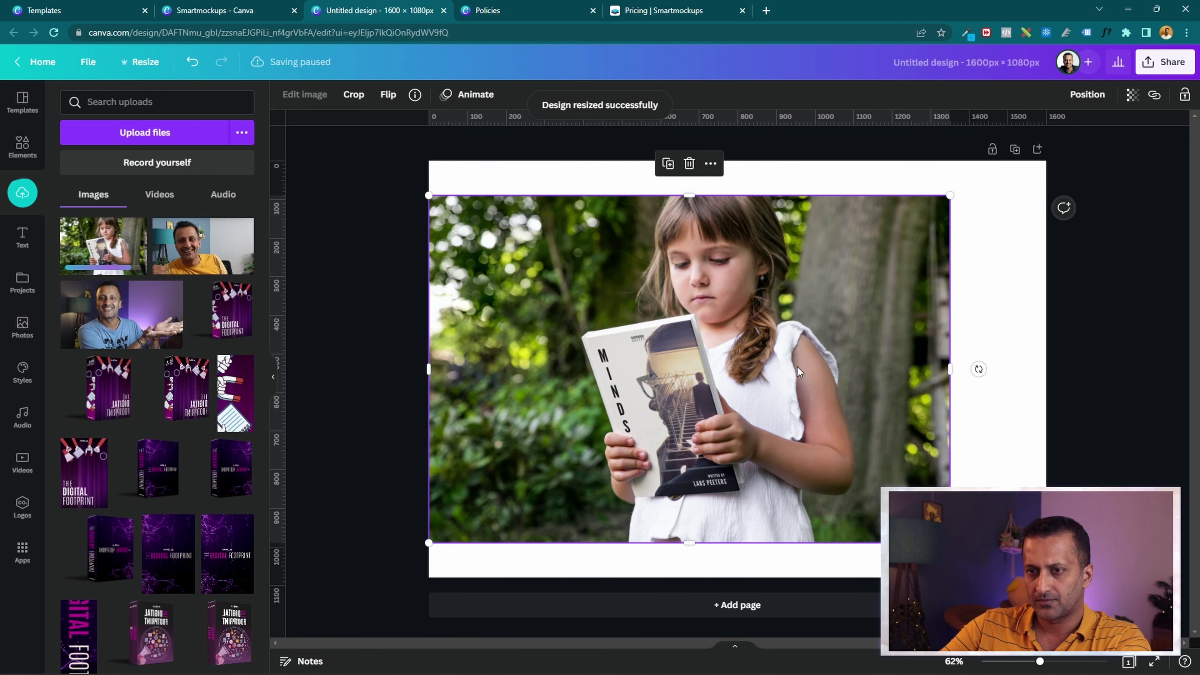
Enlarge and position the mockup photo so that it fills the whole 1600 × 1080 px page.
left_click_drag(797, 367, 842, 368)
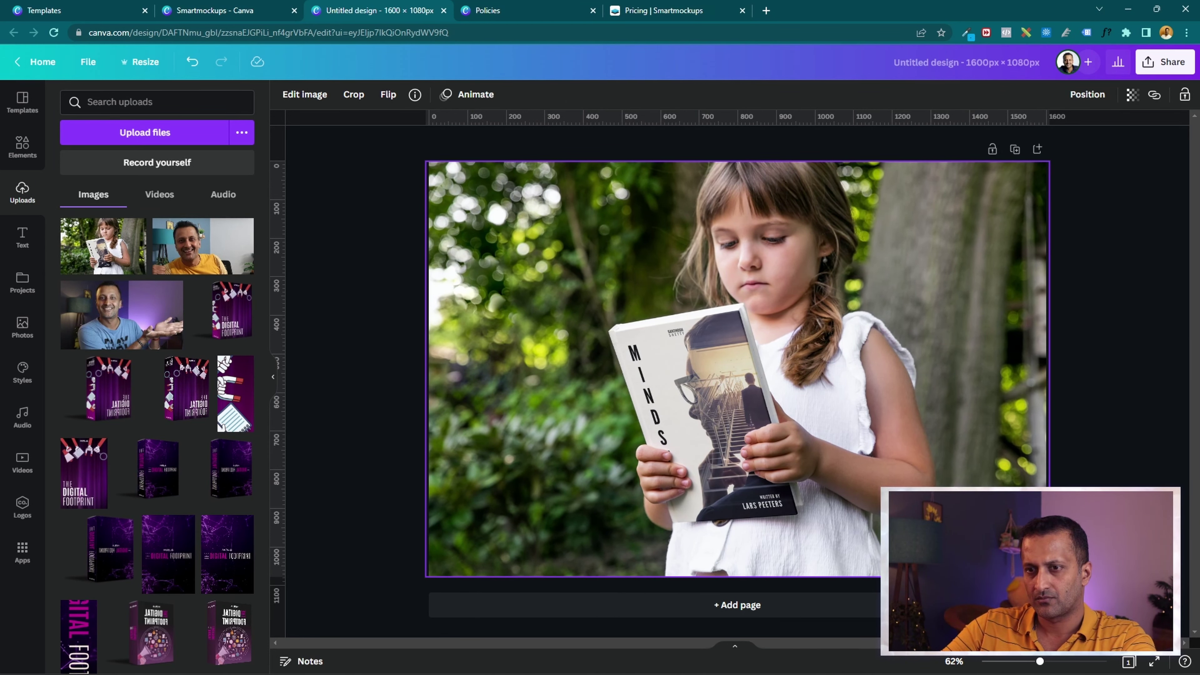
left_click(1135, 441)
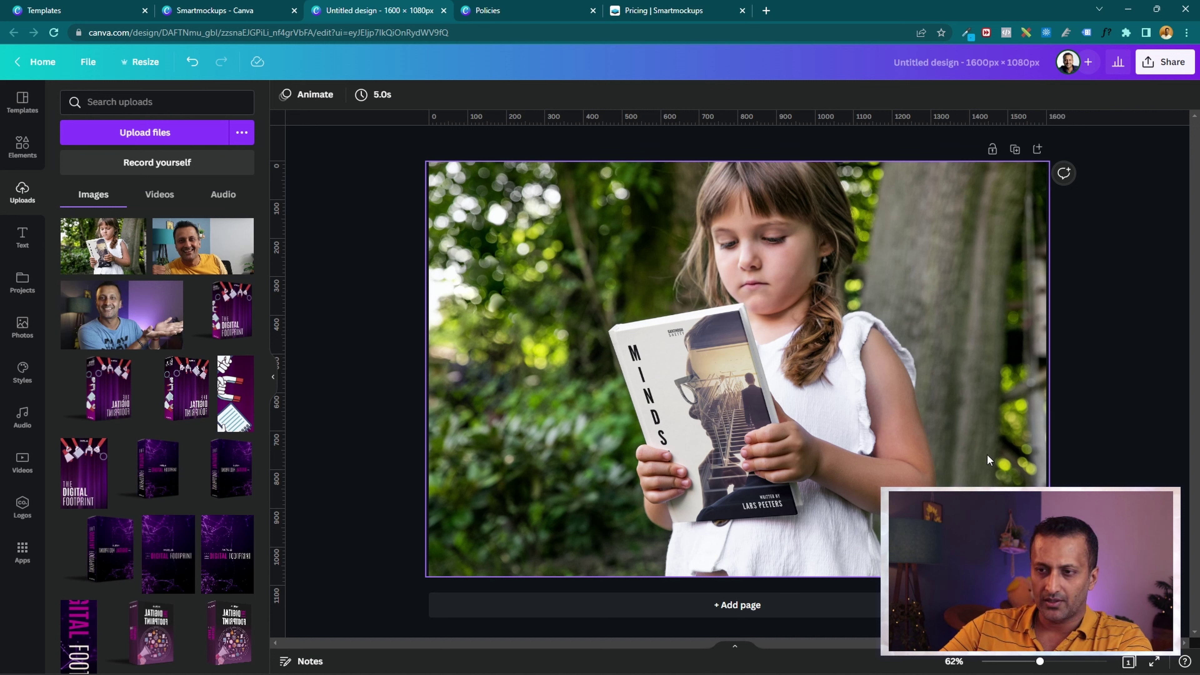
Add the white two-line name logo from the brand kit, shrink it and place it in the photo's lower-right corner.
left_click(24, 508)
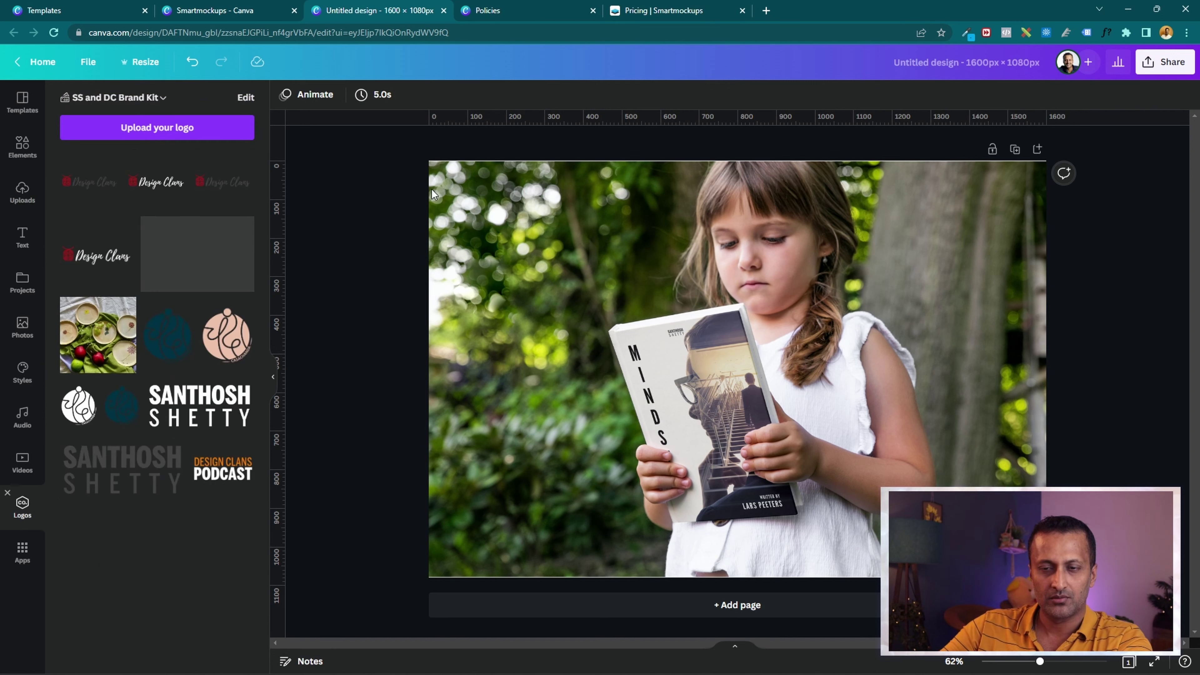
left_click(198, 406)
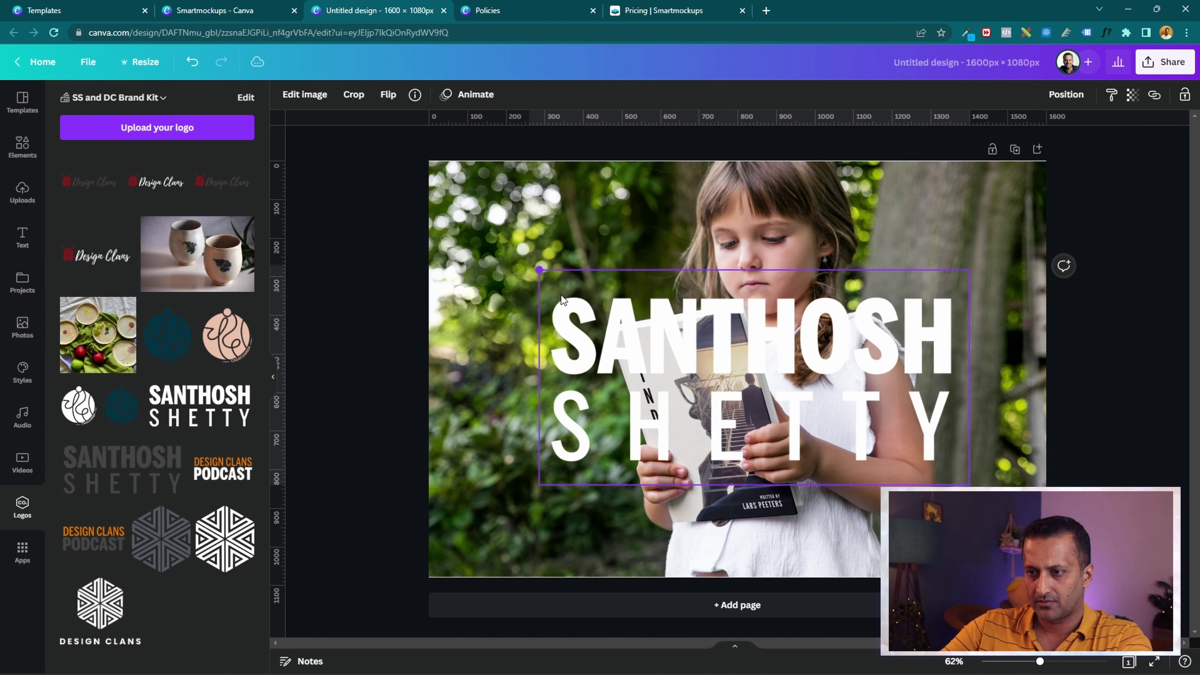
left_click_drag(539, 270, 1027, 520)
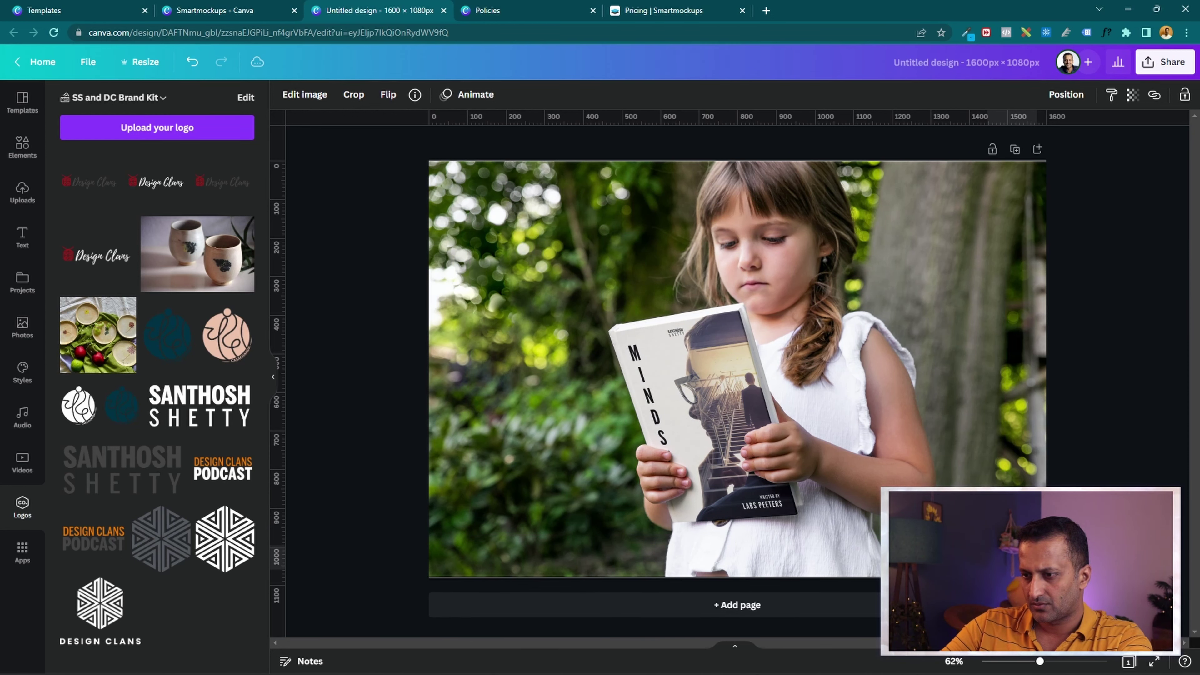
left_click(981, 466)
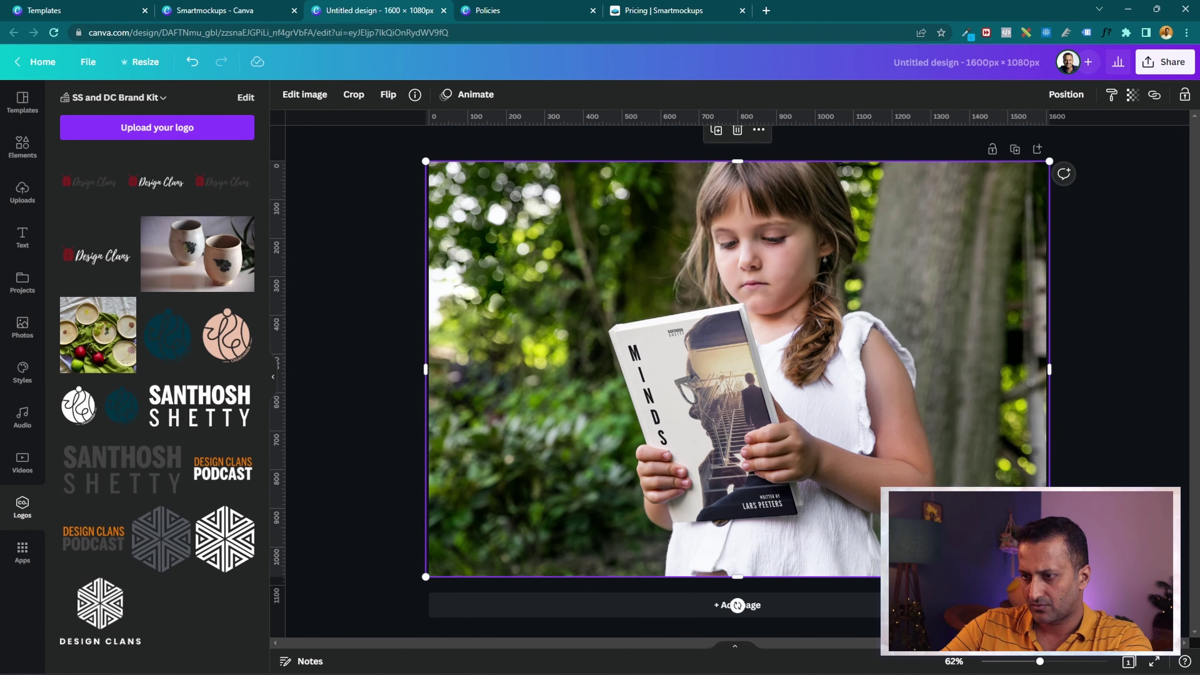
Enlarge the mockup photo beyond the page edges so the girl and book sit farther right, leaving open space on the left.
left_click_drag(784, 416, 845, 427)
left_click_drag(478, 597, 428, 627)
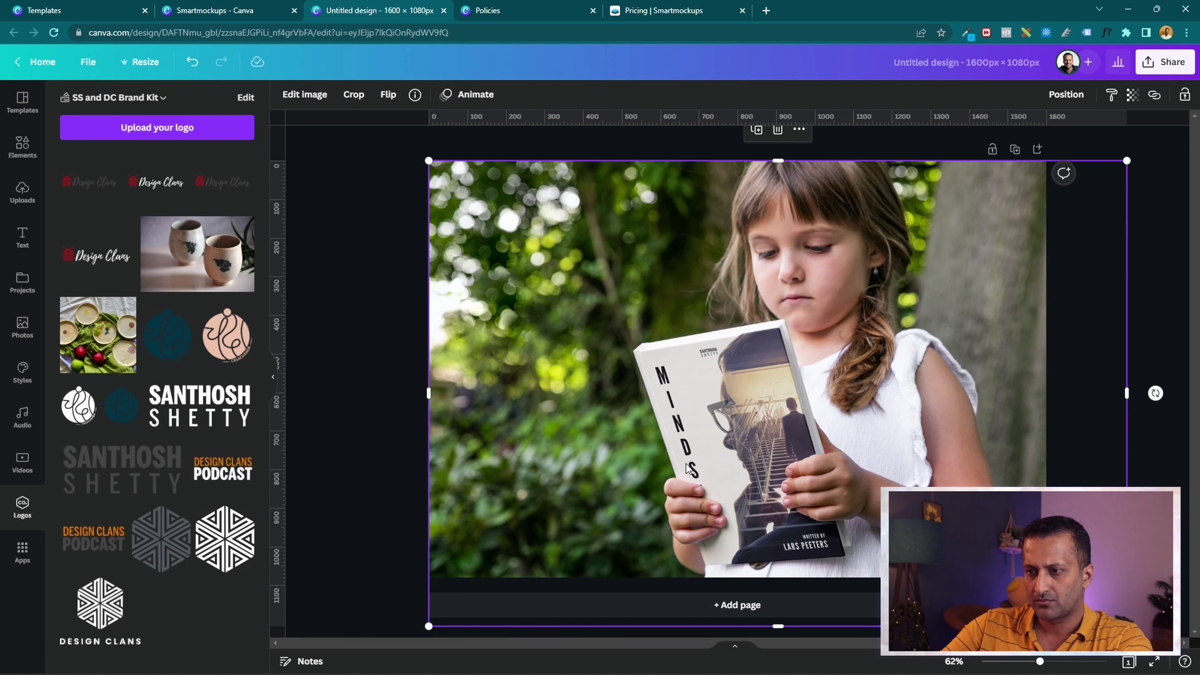
mouse_move(688, 468)
left_mouse_down()
mouse_move(685, 438)
mouse_move(683, 466)
left_mouse_up()
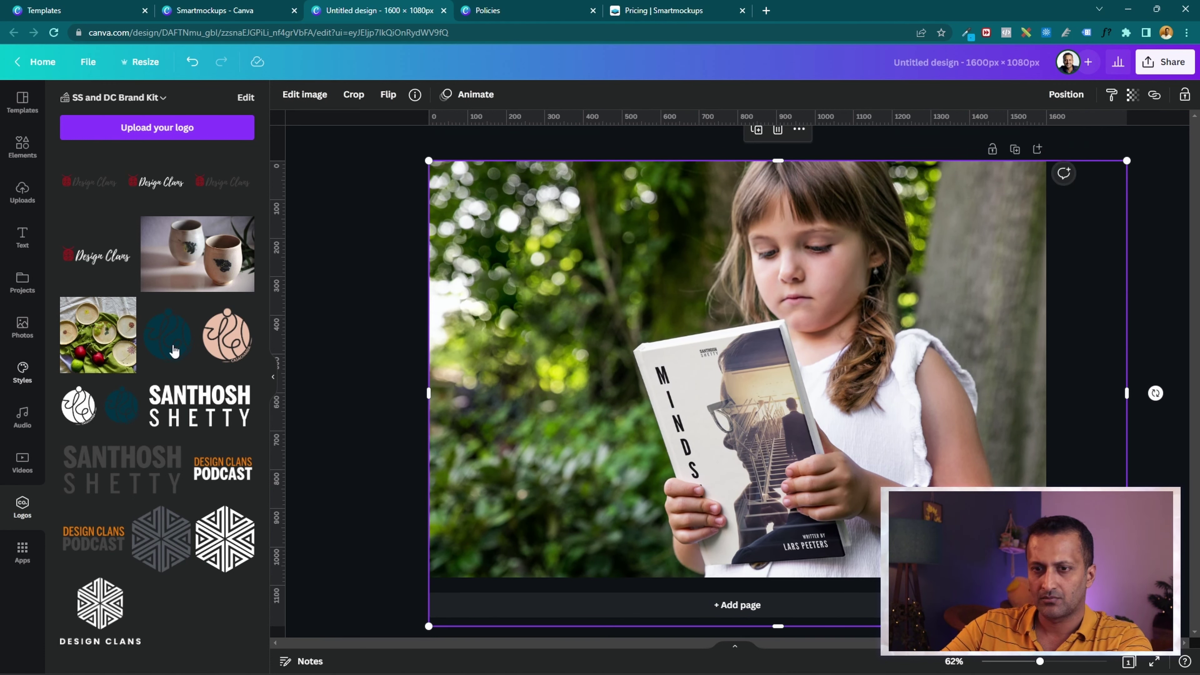
left_click(336, 407)
Add a heading to the page with the text BOOK NOW.
left_click(22, 145)
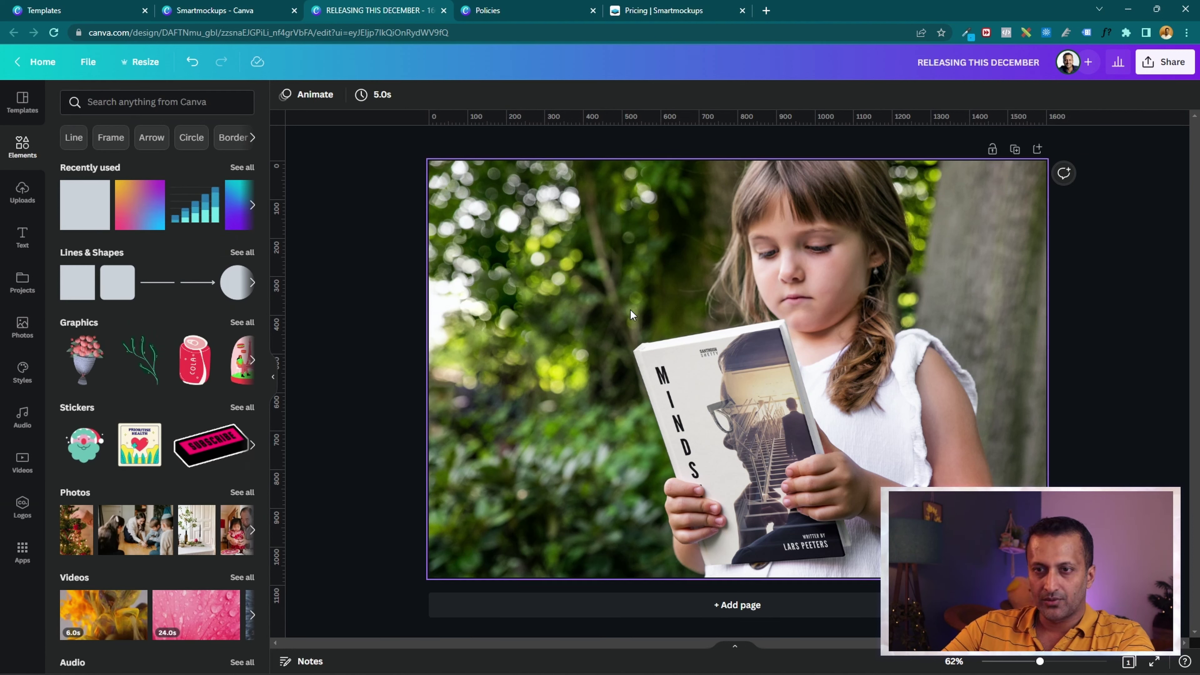
left_click(23, 239)
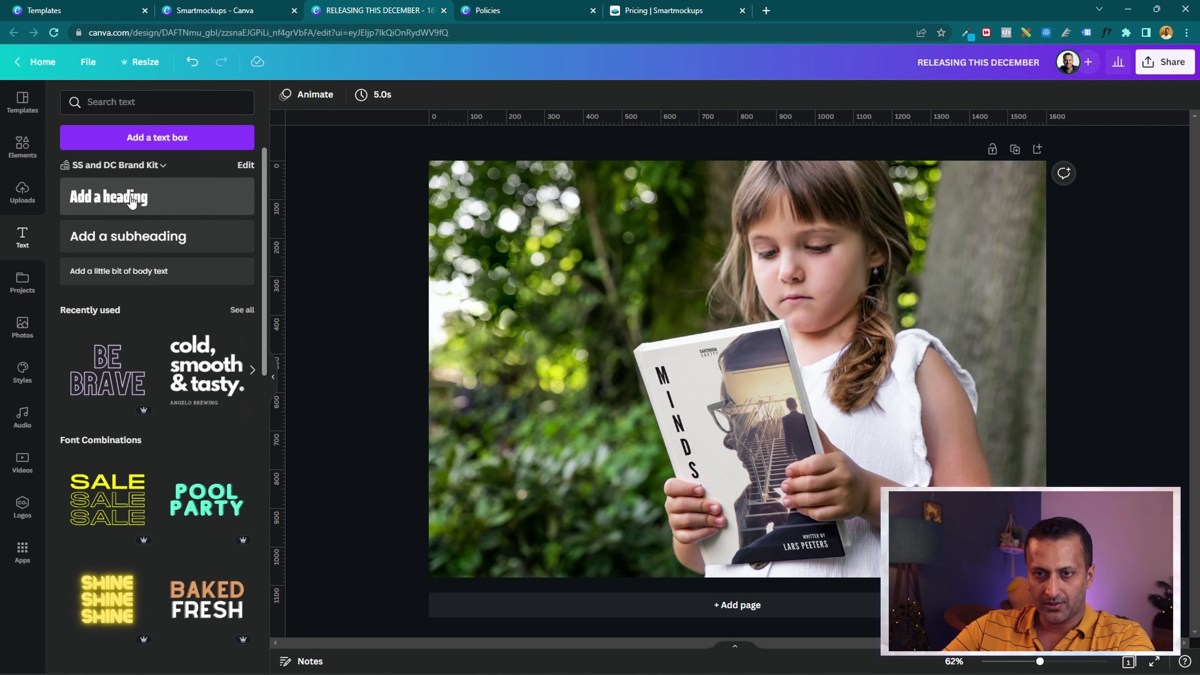
left_click(115, 197)
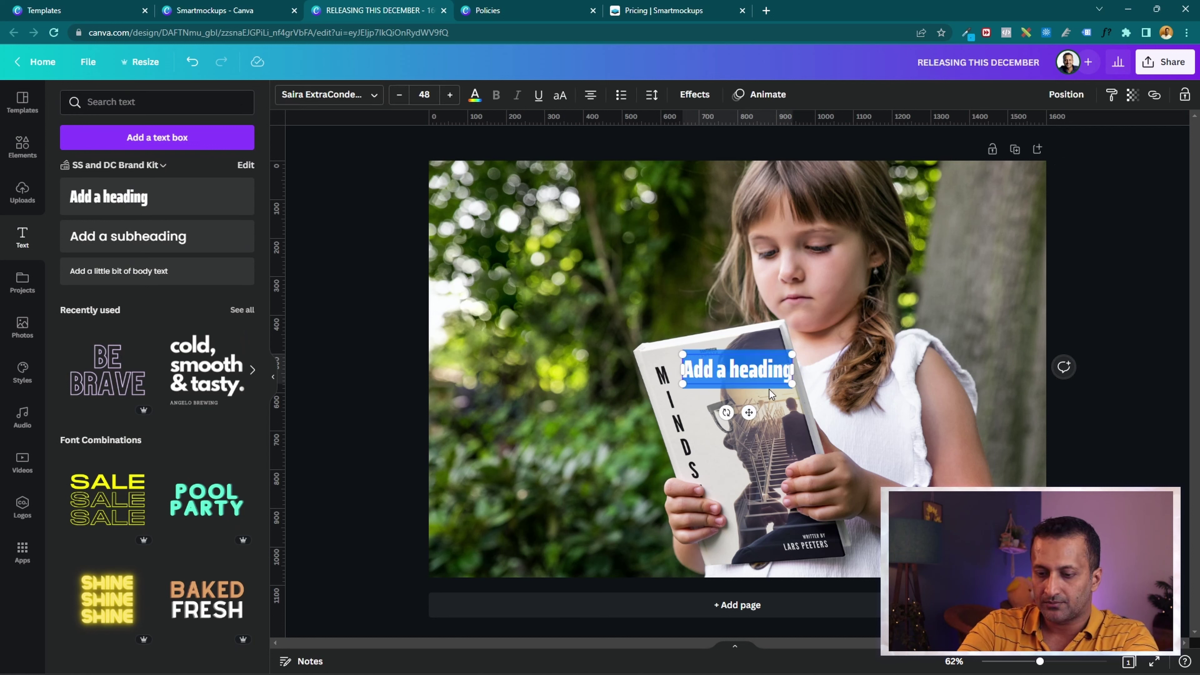
type("BOO K")
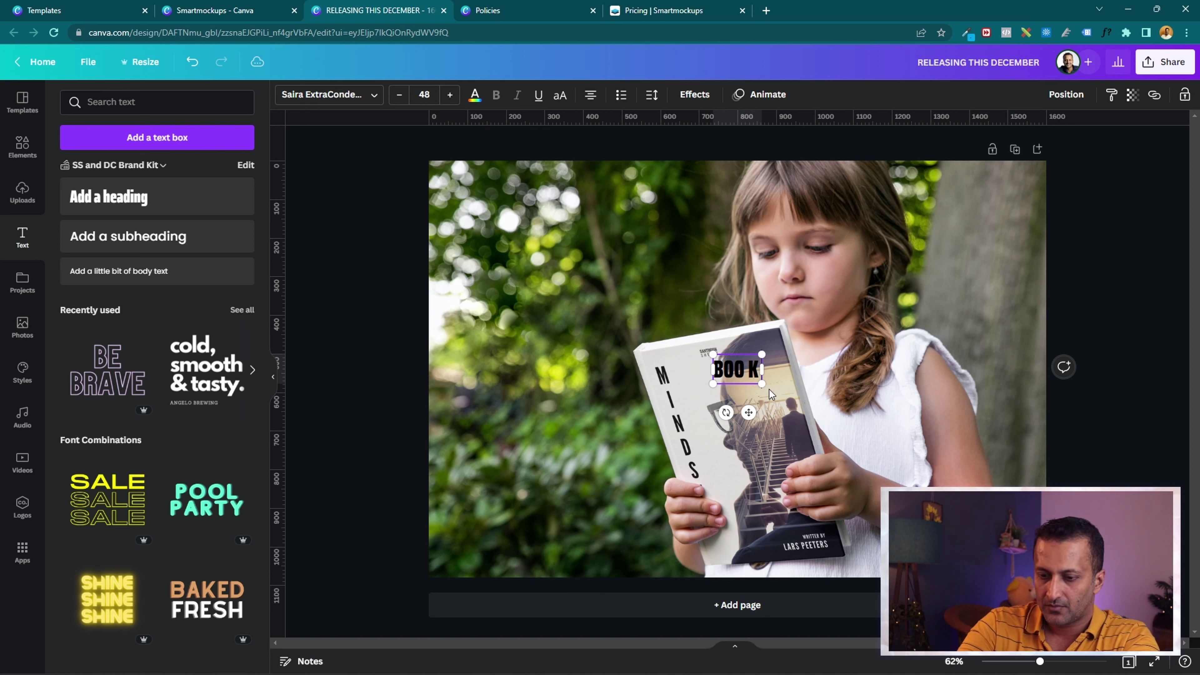
type(" NOVEL")
key("BackSpace")
key("BackSpace")
key("BackSpace")
key("BackSpace")
key("BackSpace")
key("BackSpace")
key("BackSpace")
key("BackSpace")
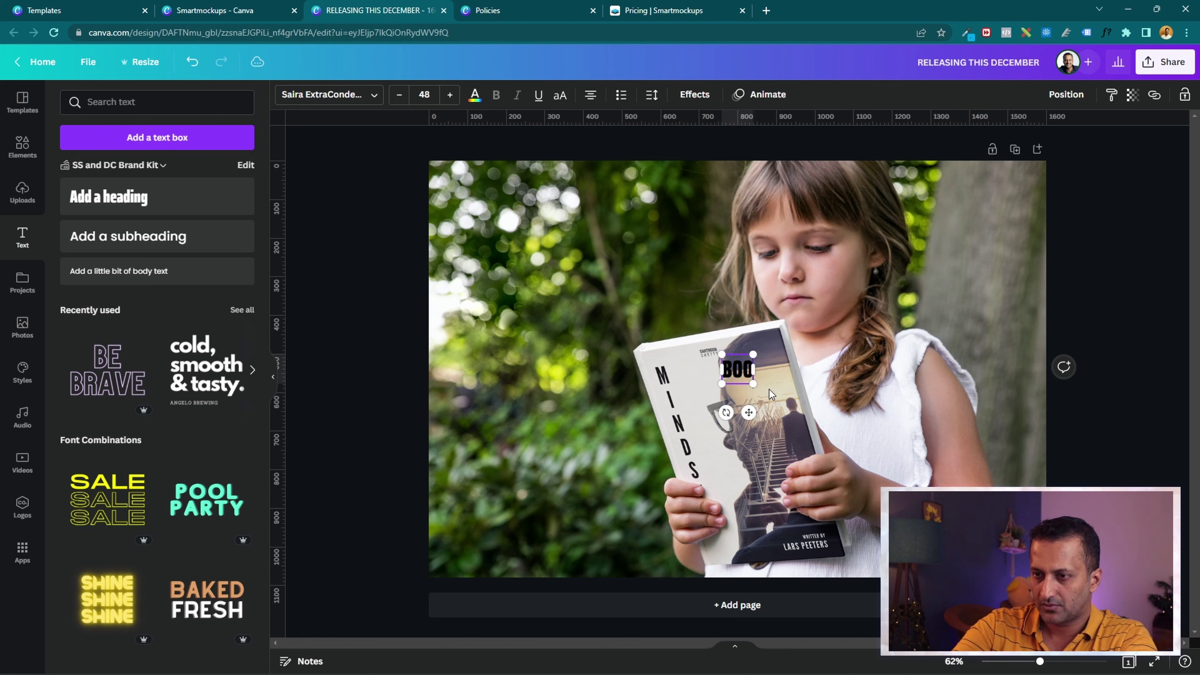
type("K NO")
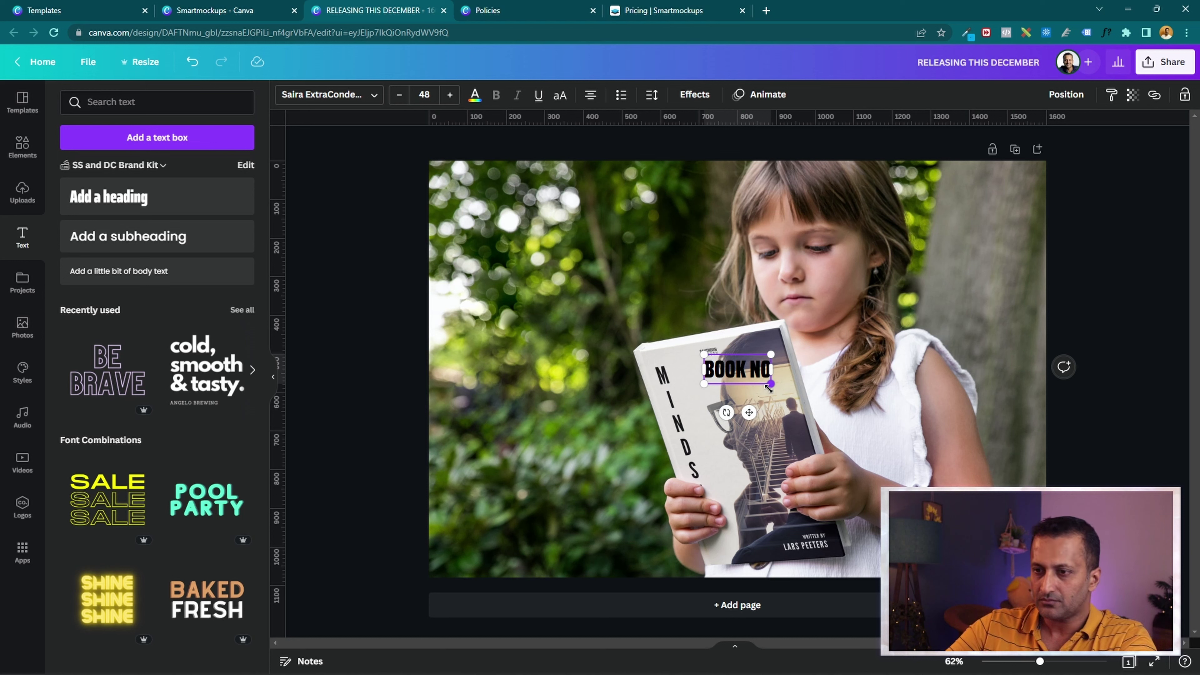
type("W")
left_click(828, 347)
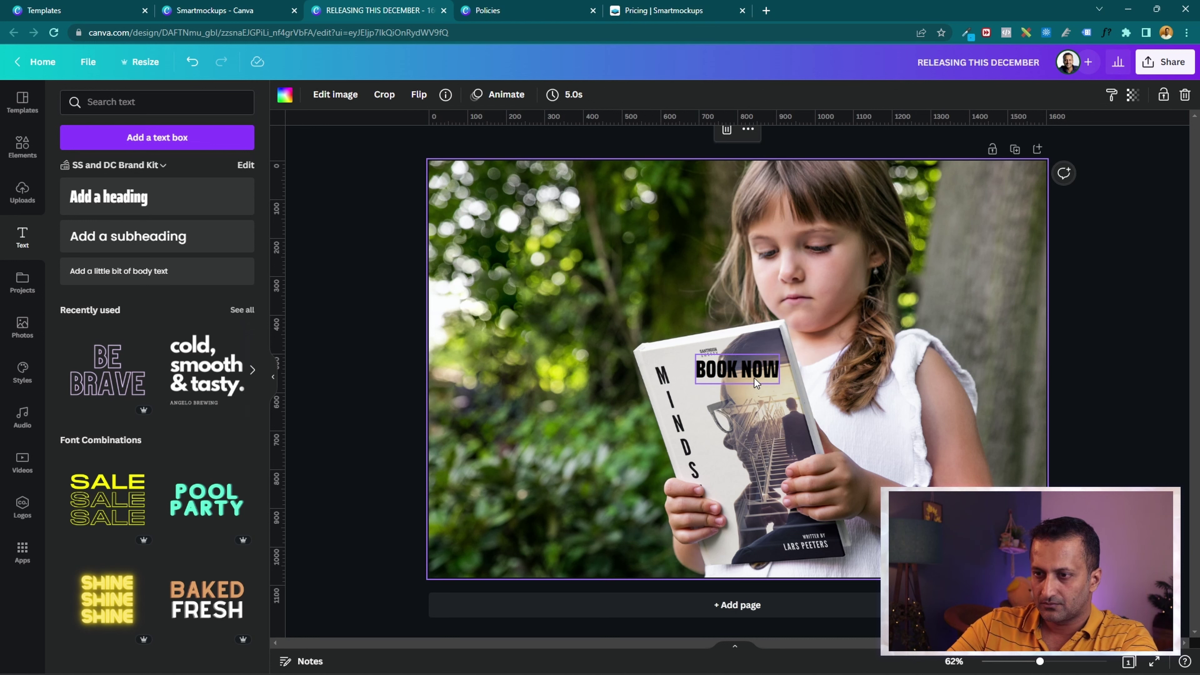
Enlarge the BOOK NOW heading to font size 109, place it beside the book on its left, and colour it white.
left_click_drag(753, 378, 644, 403)
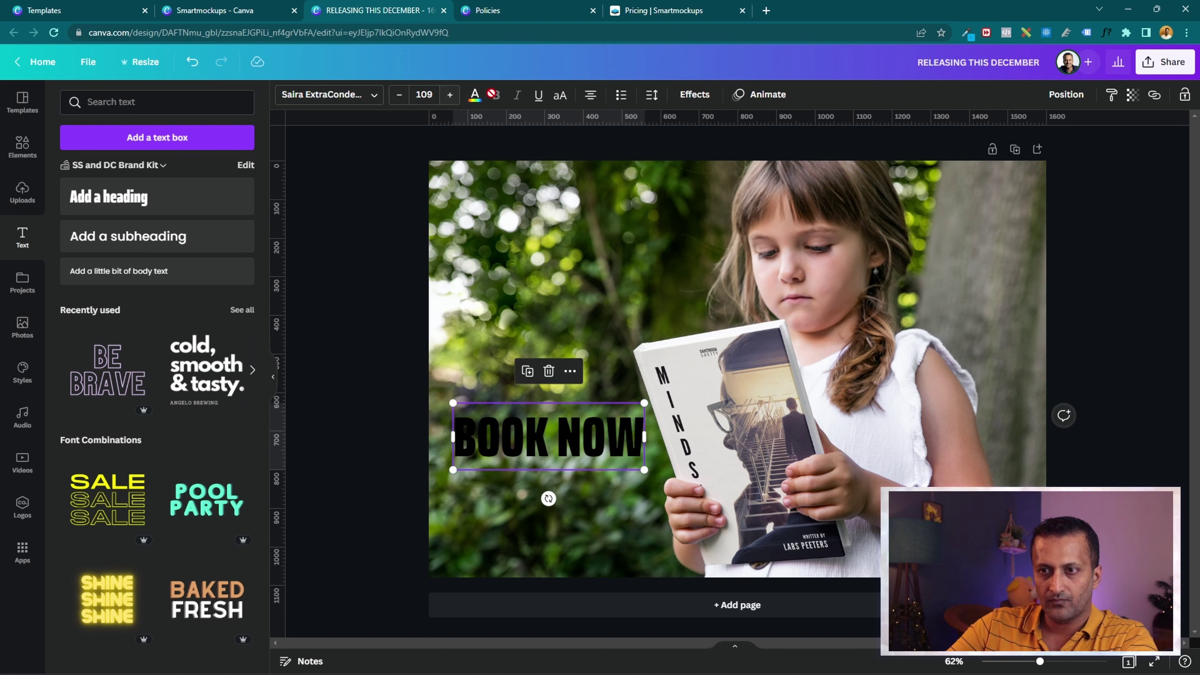
left_click(475, 95)
left_click(76, 286)
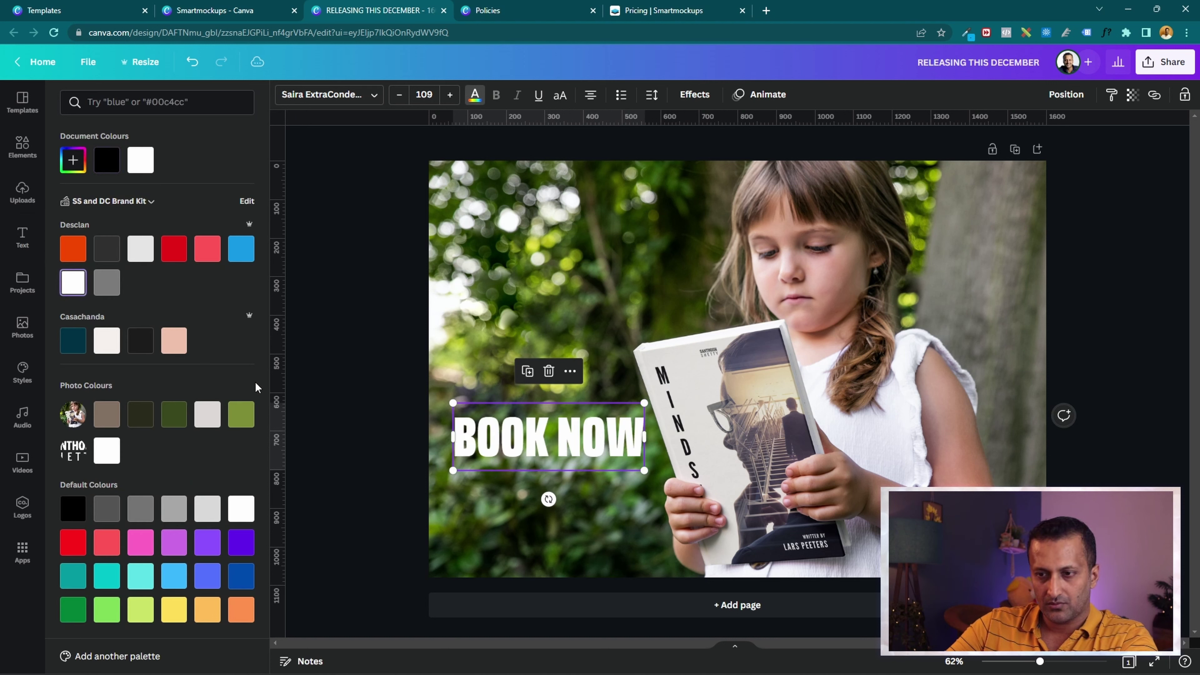
left_click_drag(591, 432, 584, 434)
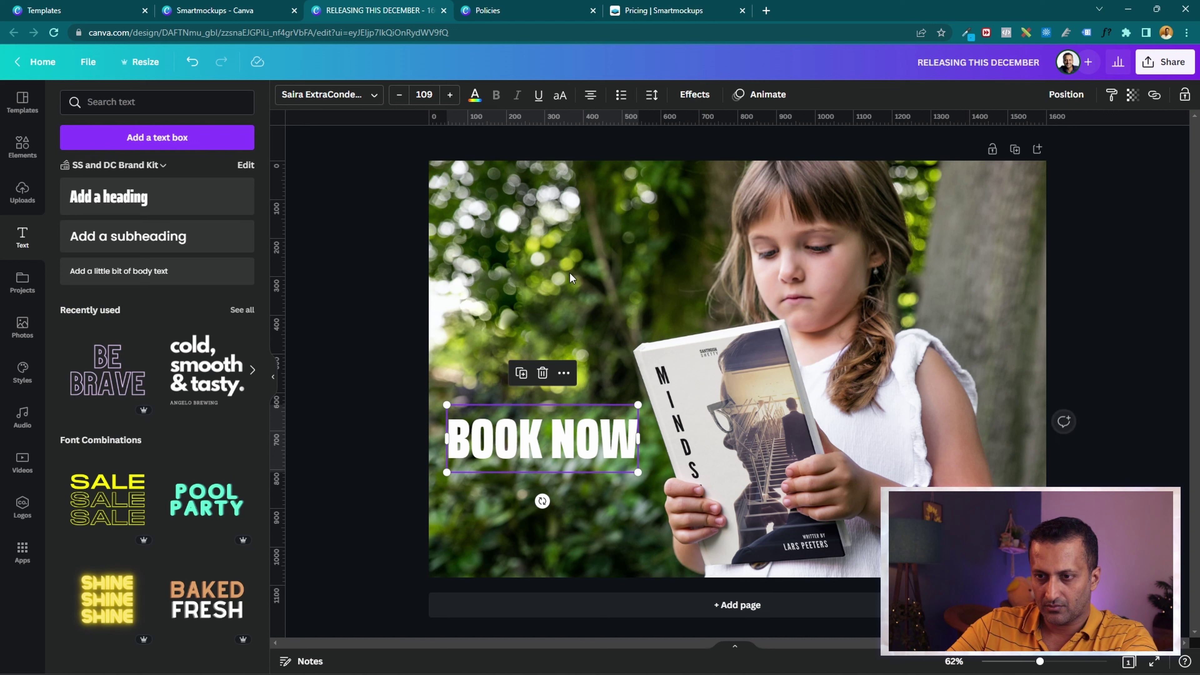
left_click(541, 499)
Add a subheading with the text "Releasing this December".
left_click(170, 236)
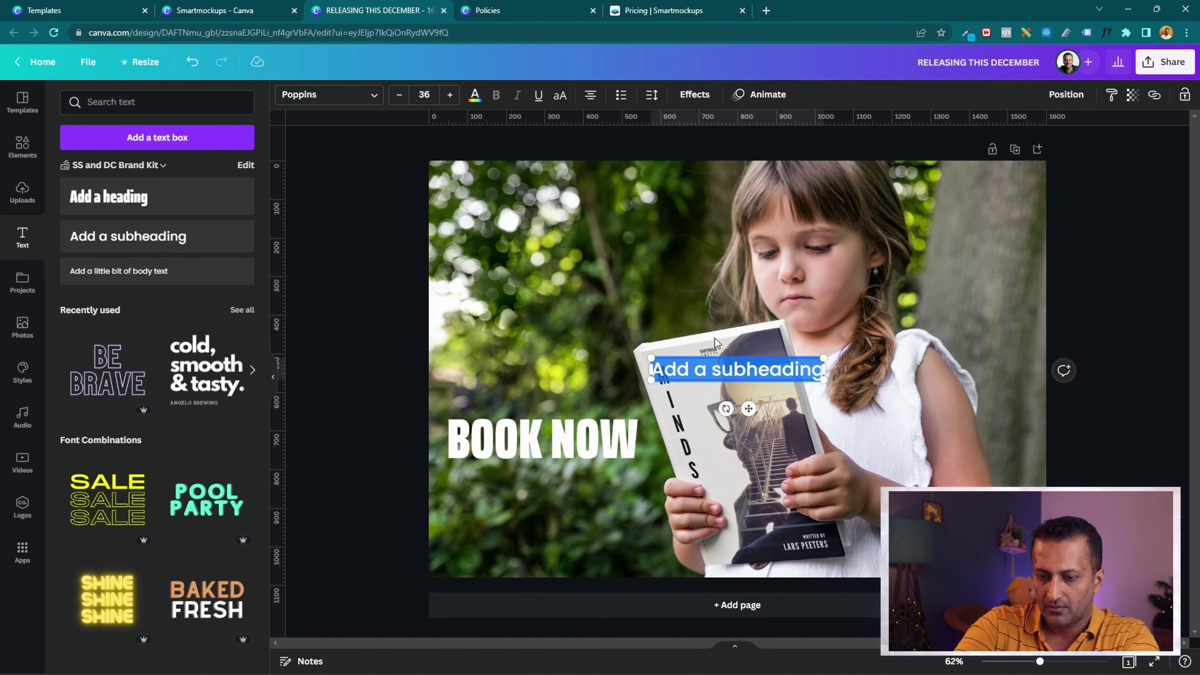
key("BackSpace")
type("rE")
key("BackSpace")
key("BackSpace")
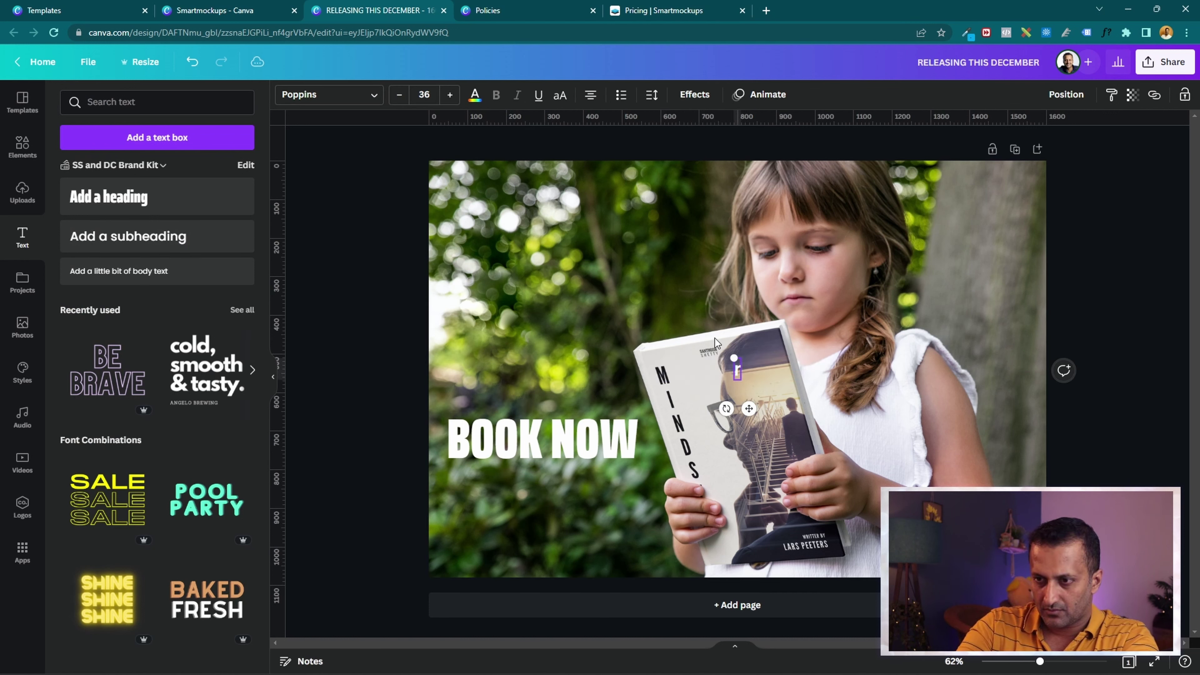
key("Caps_Lock")
type("Releasi")
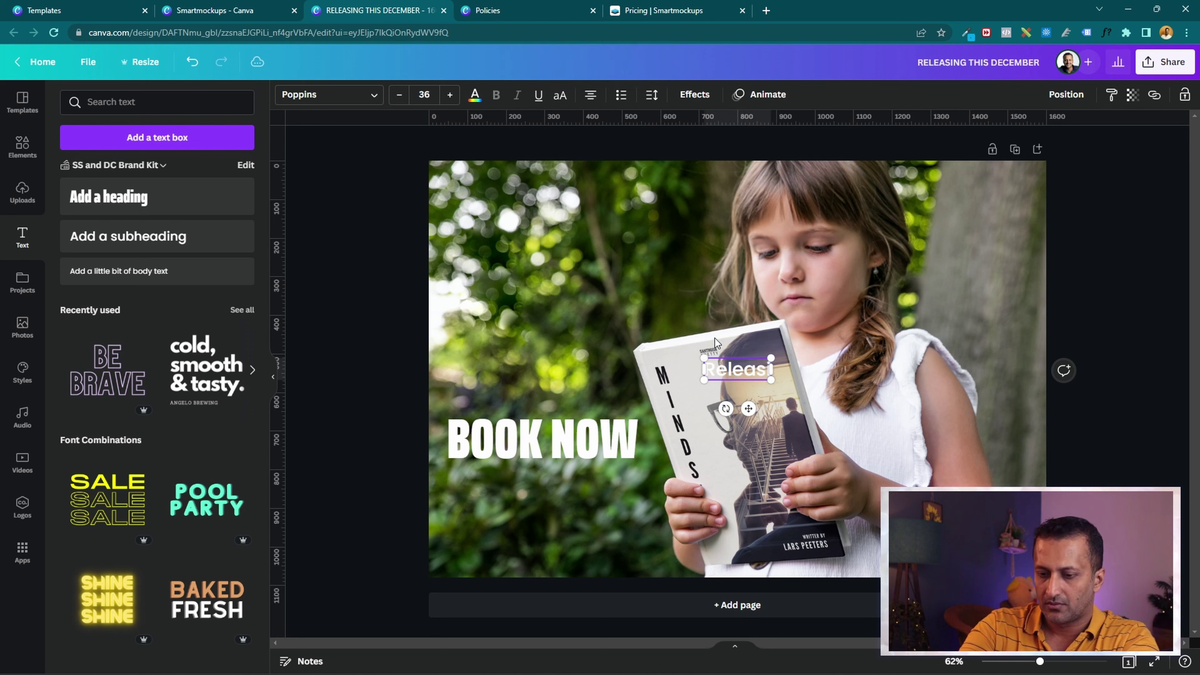
type("ng this December")
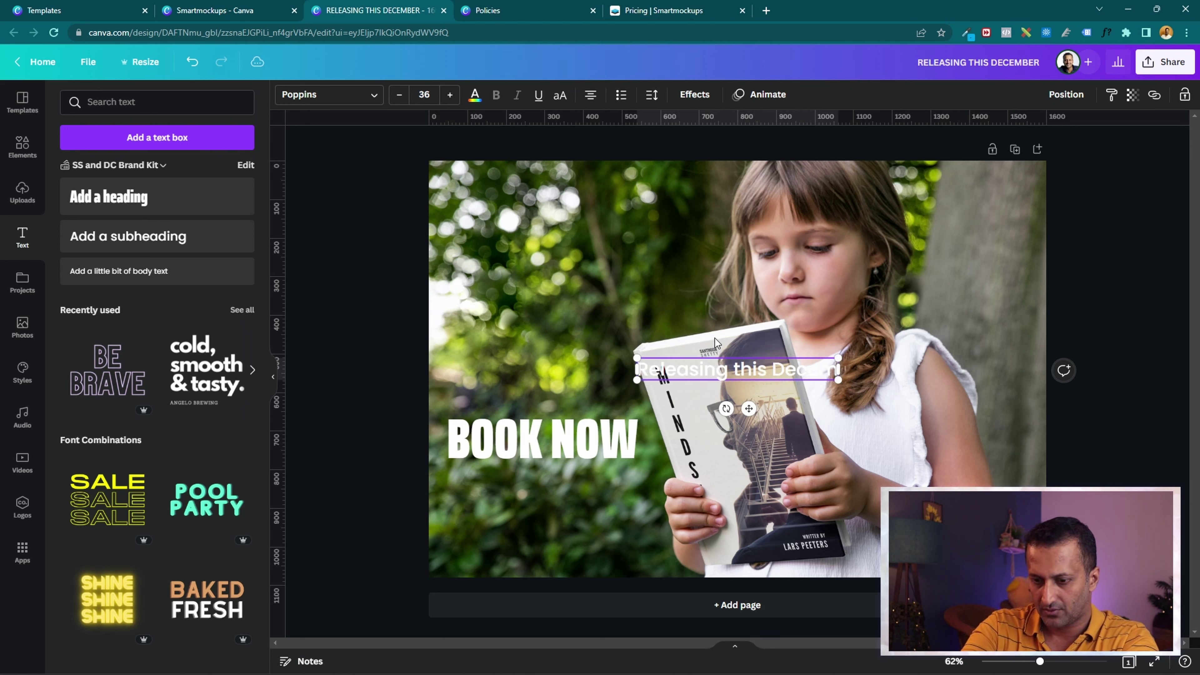
left_click(817, 443)
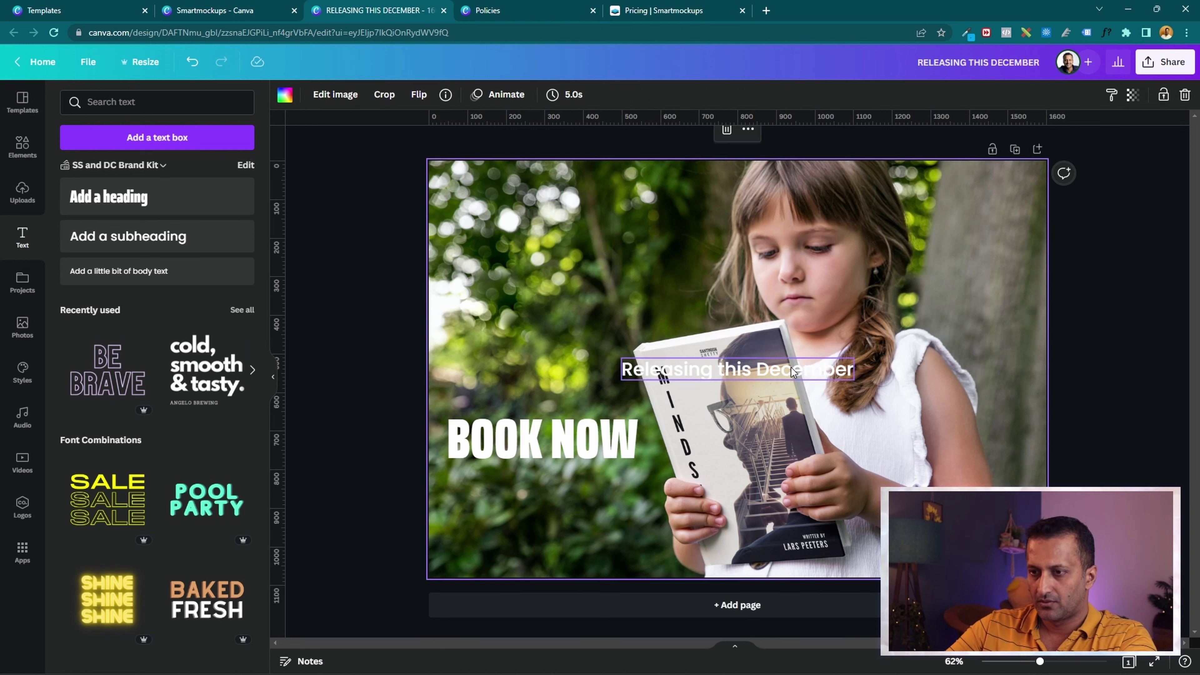
Place the subheading directly under BOOK NOW and move both texts down to the photo's lower-left area.
left_click_drag(791, 368, 659, 483)
left_click(961, 351)
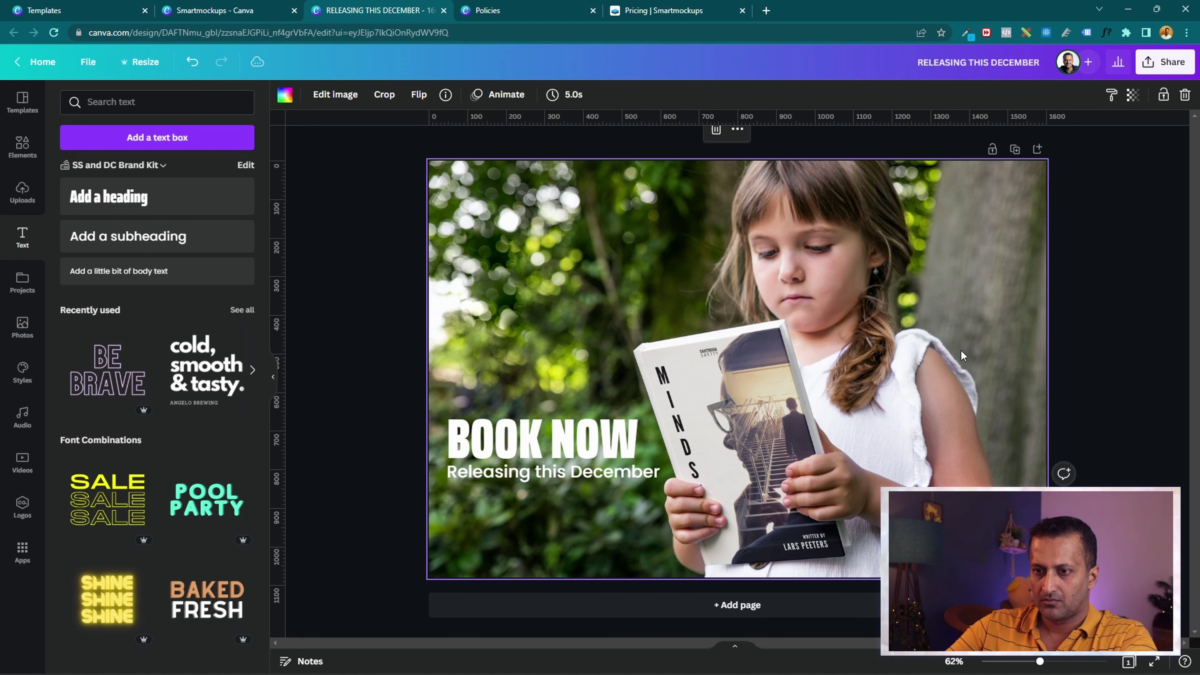
left_click(576, 473)
left_click(597, 432, "shift")
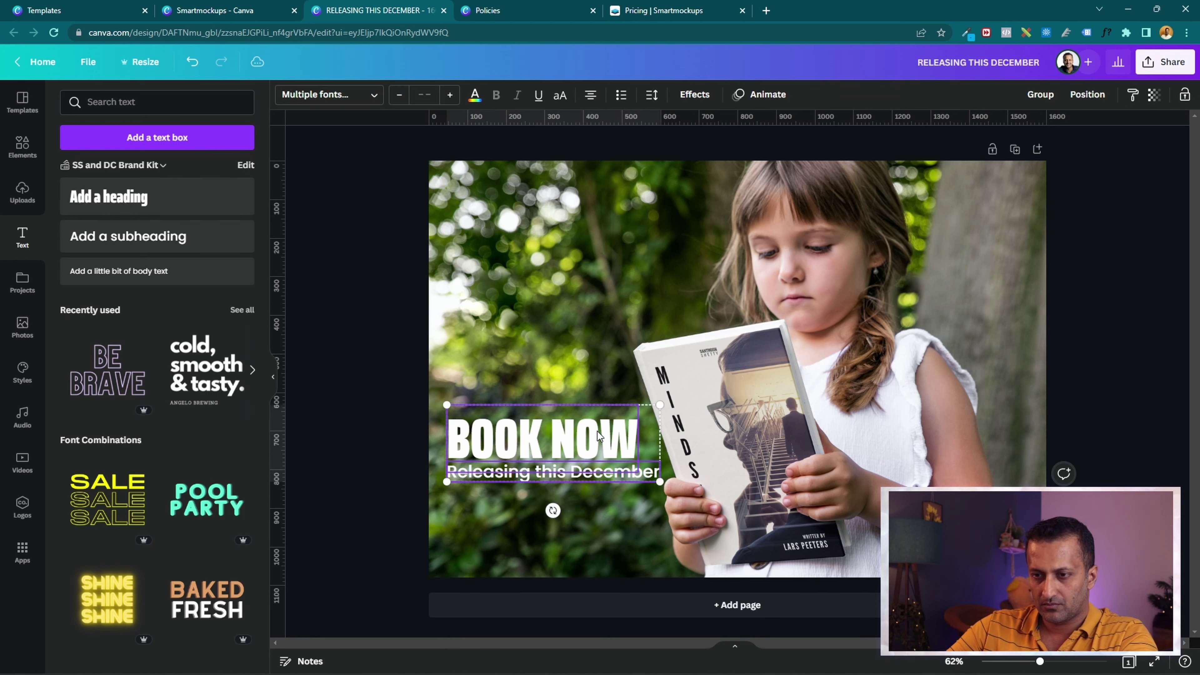
left_click_drag(591, 449, 595, 510)
left_click(1084, 399)
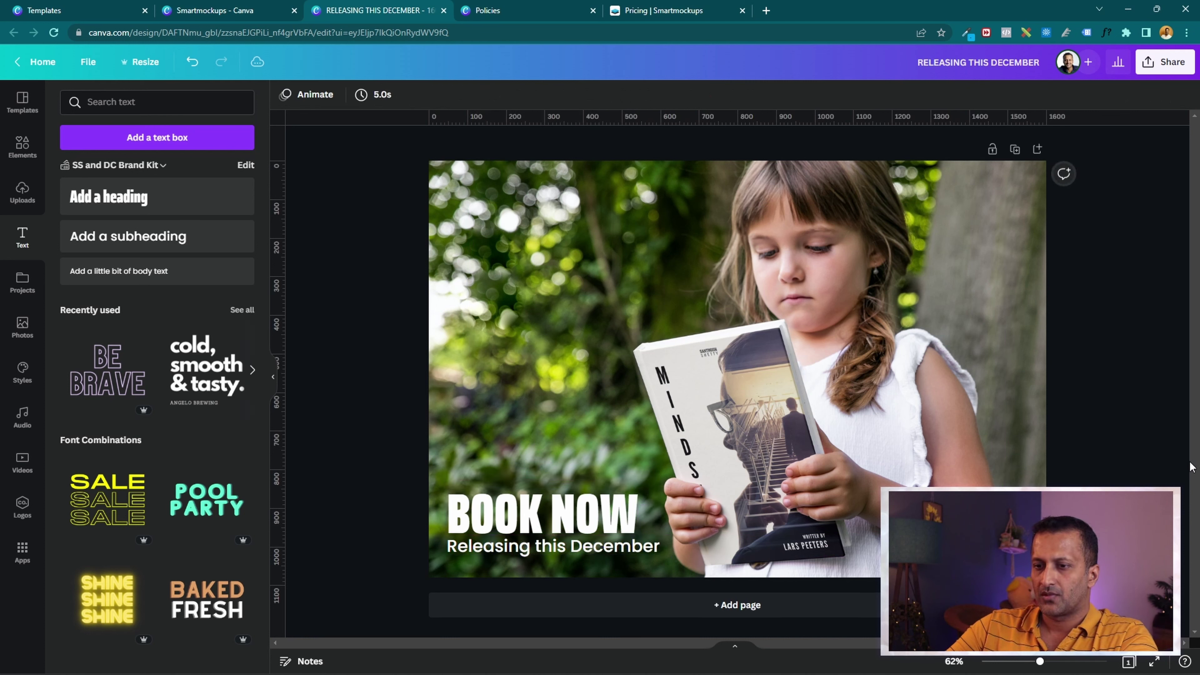
Align the logo in the photo's lower-right corner with the bottom of the subheading.
left_click(1011, 544)
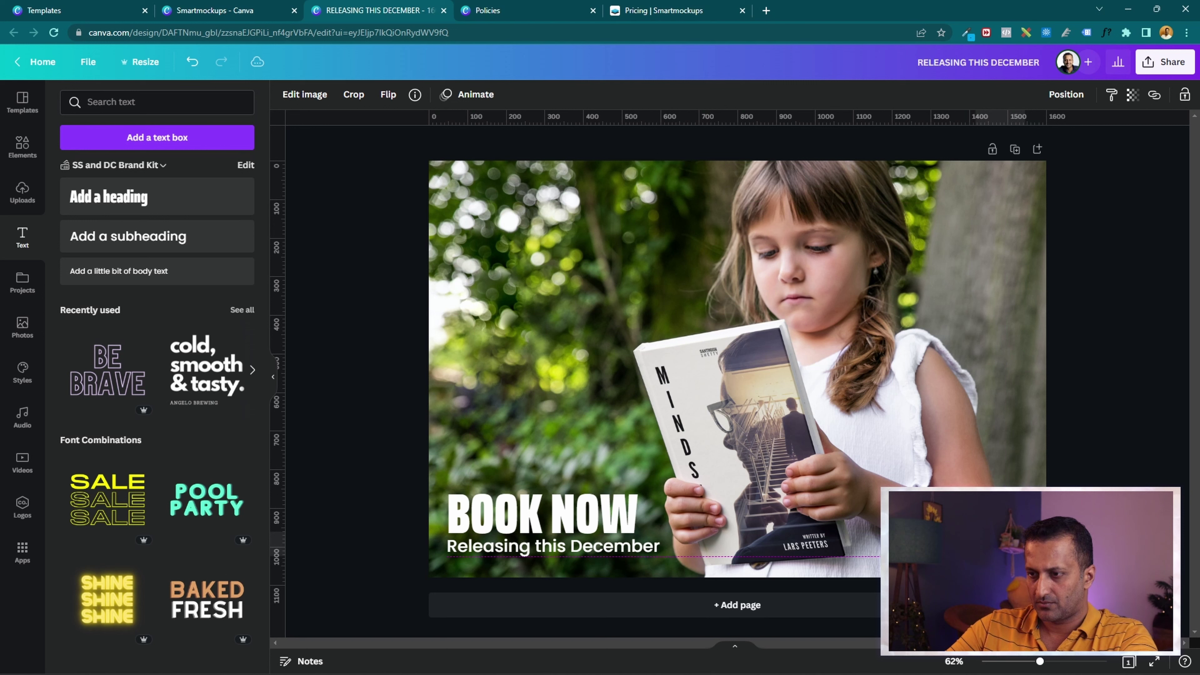
key("Escape")
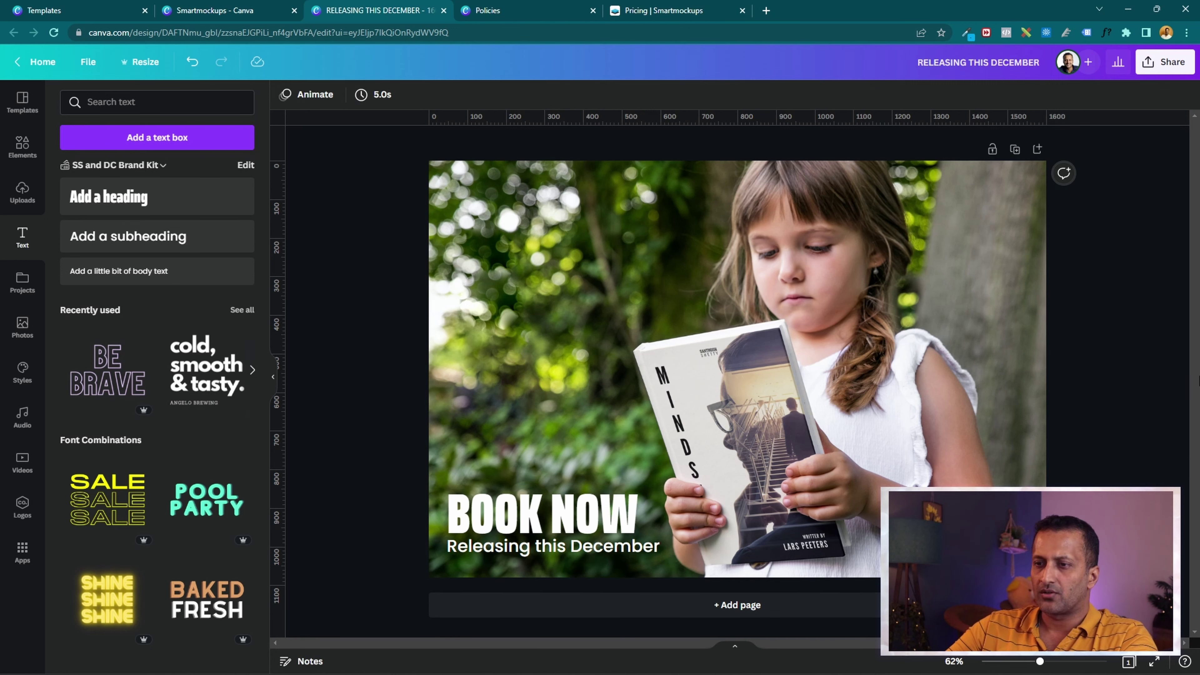
Increase the vibrance of the background photo of the girl reading the book.
left_click(550, 199)
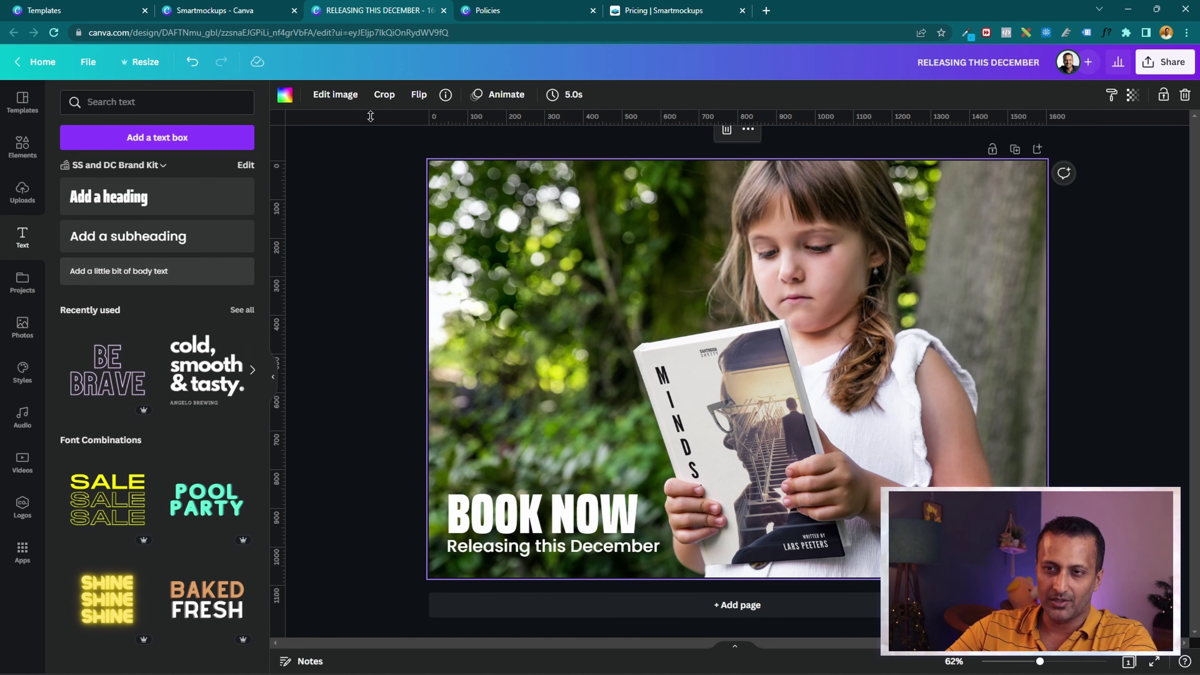
left_click(335, 94)
left_click(88, 204)
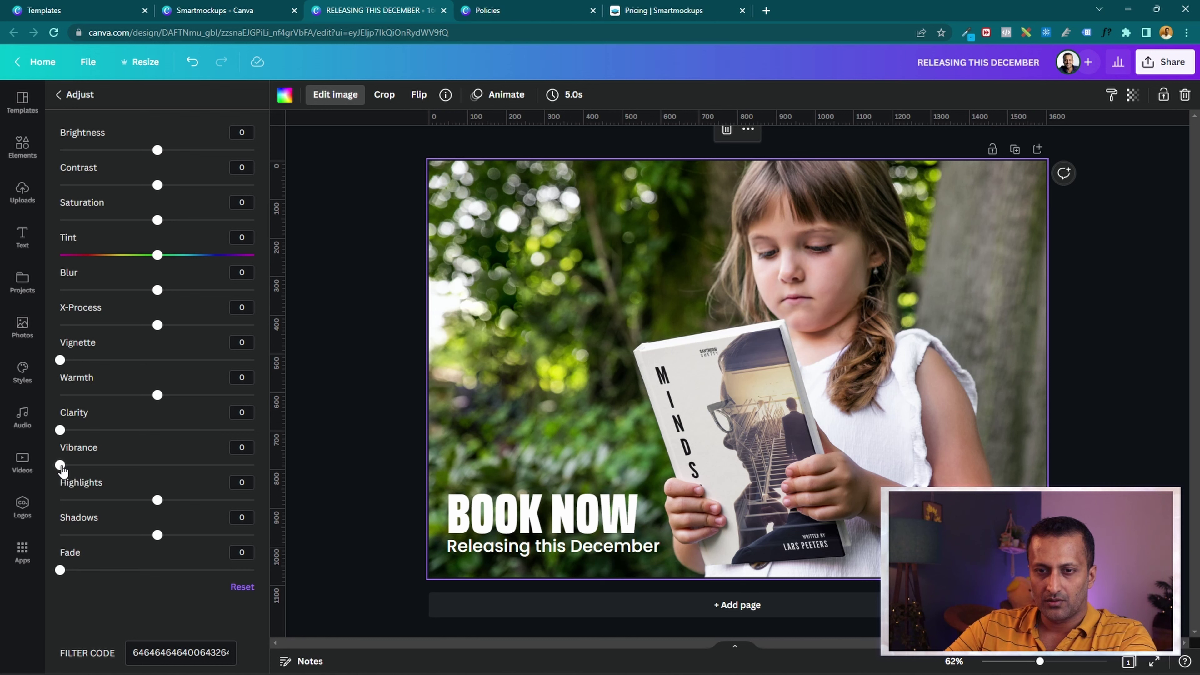
left_click_drag(62, 467, 191, 471)
left_click(1104, 329)
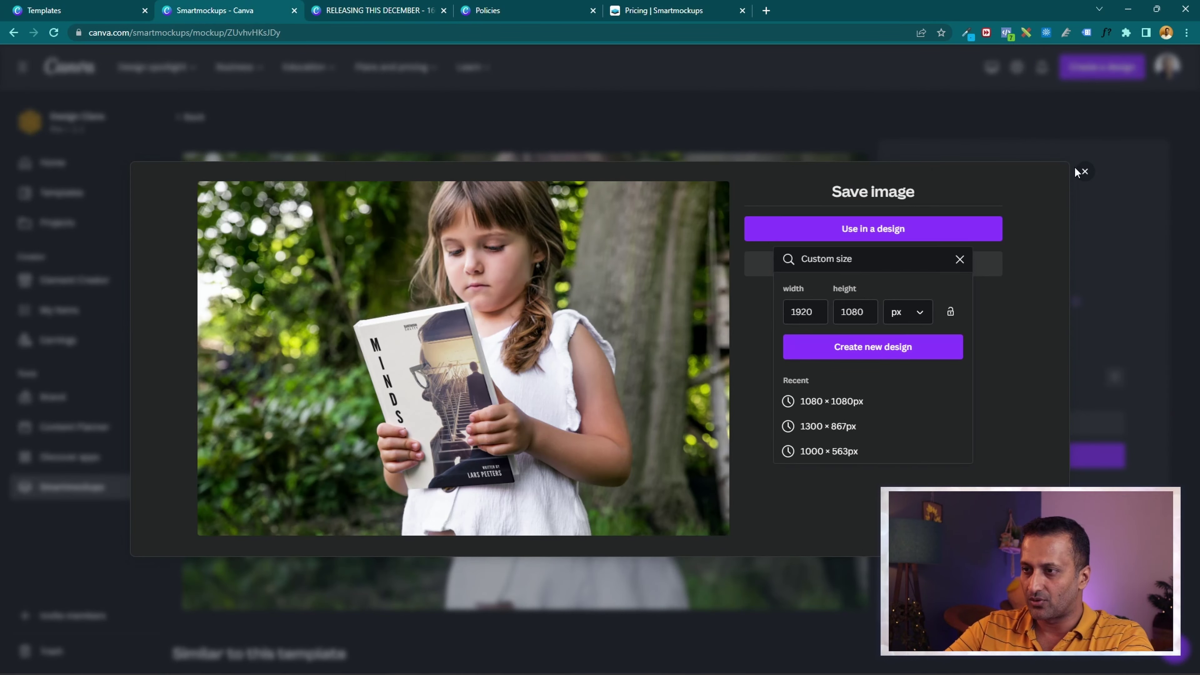
Close the save window of the finished mockup and return to the Smartmockups start page.
left_click(1080, 178)
left_click(1084, 171)
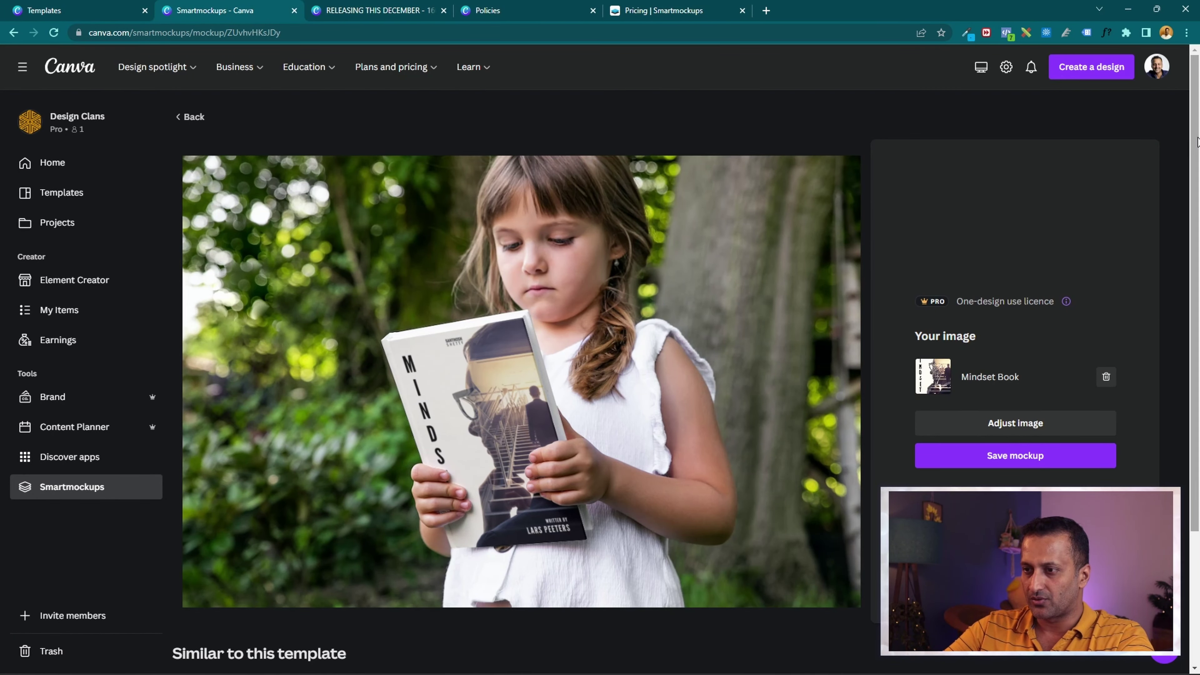
left_click(53, 164)
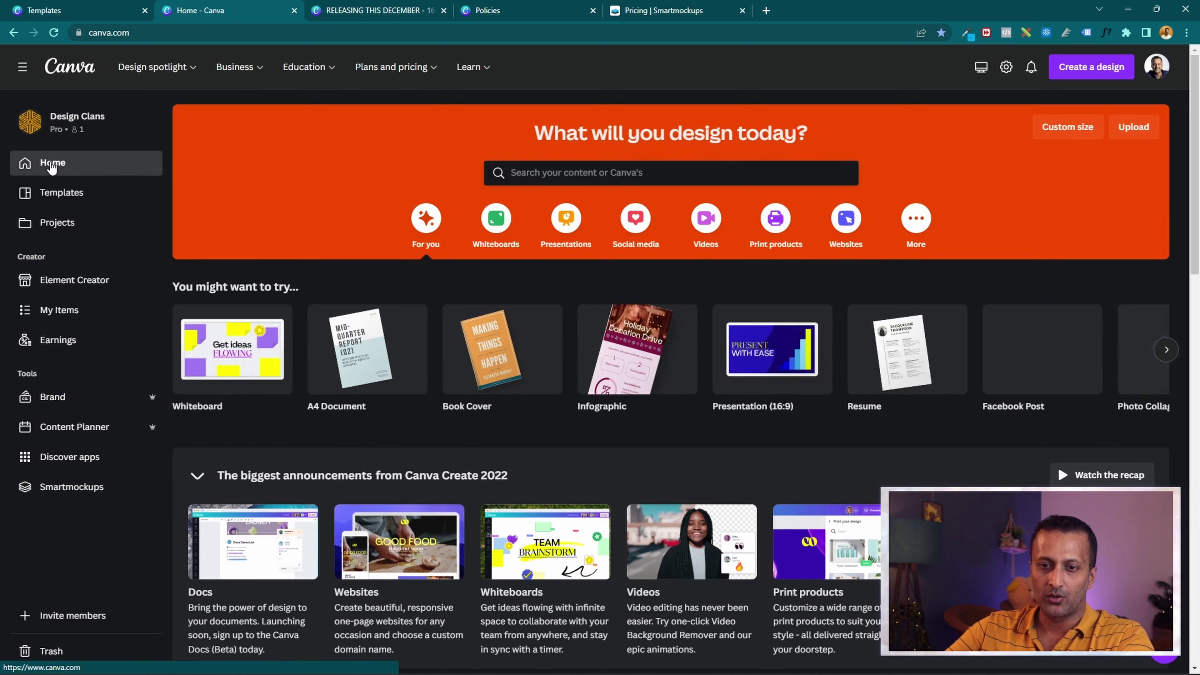
left_click(86, 491)
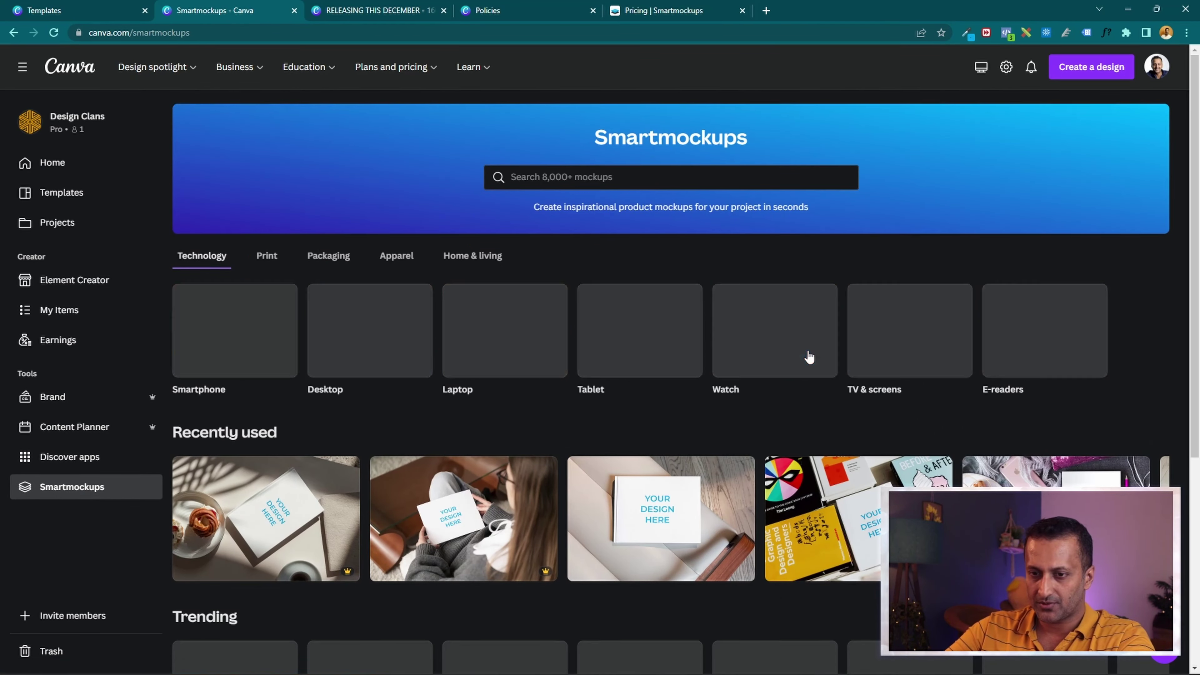
Open the recently used mockup of a white book on a table beside yellow dried flowers.
scroll(807, 352, "down", 5)
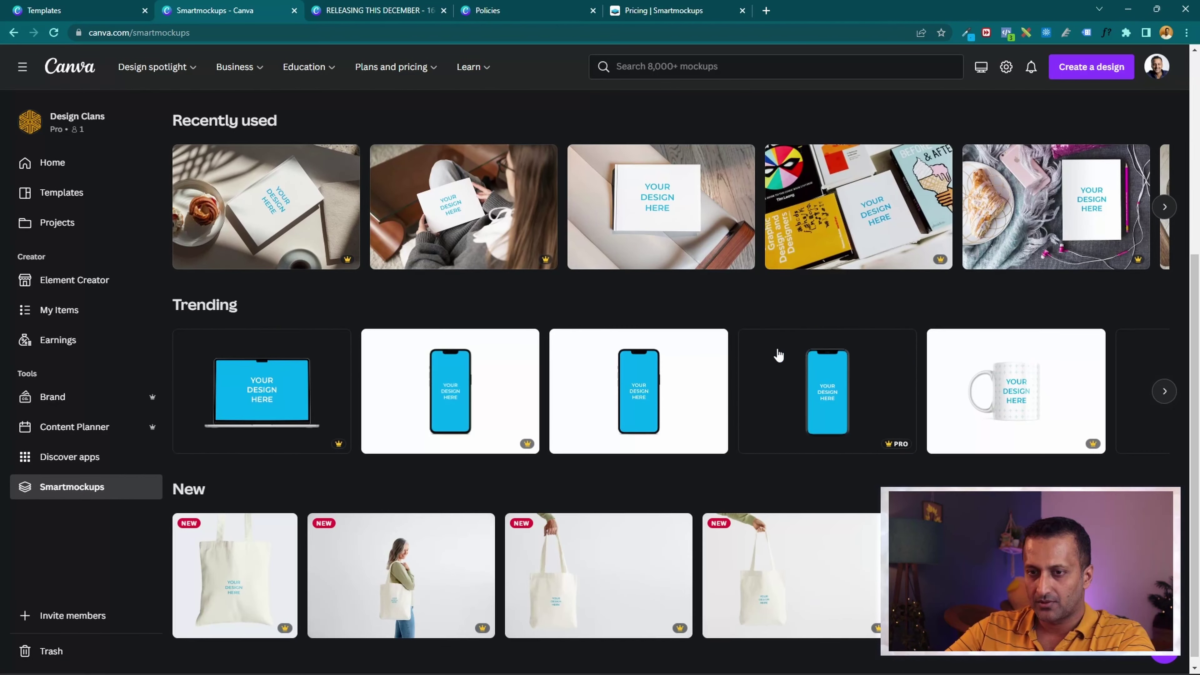
left_click(1165, 207)
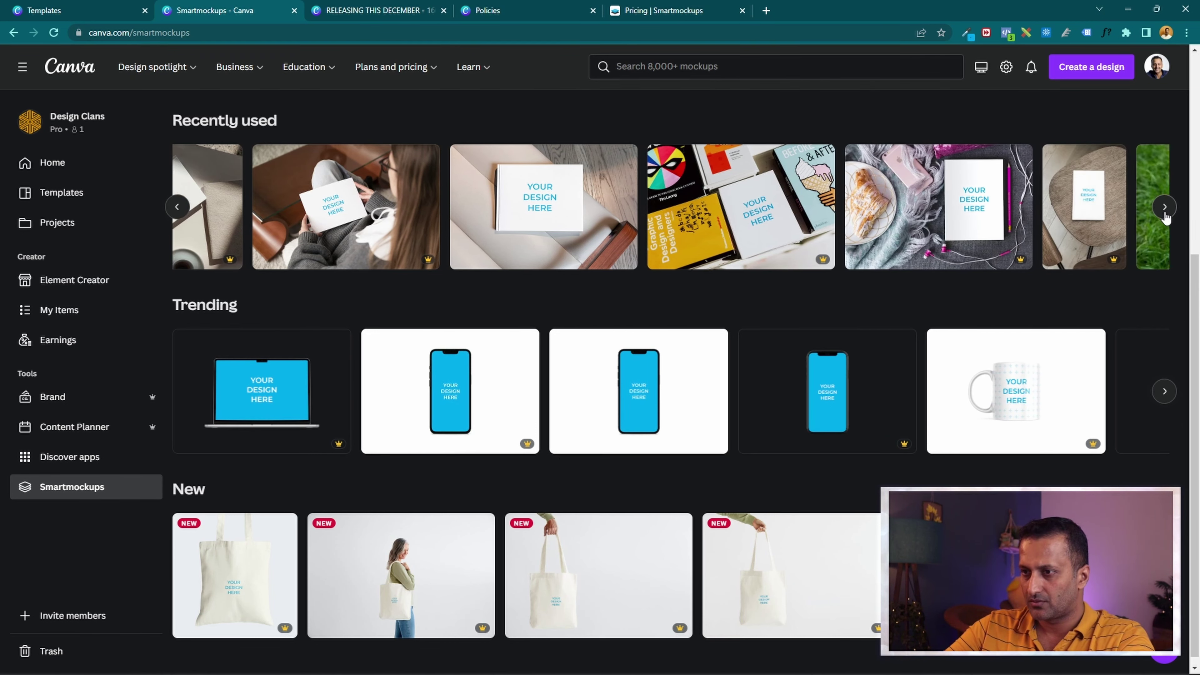
left_click(1166, 217)
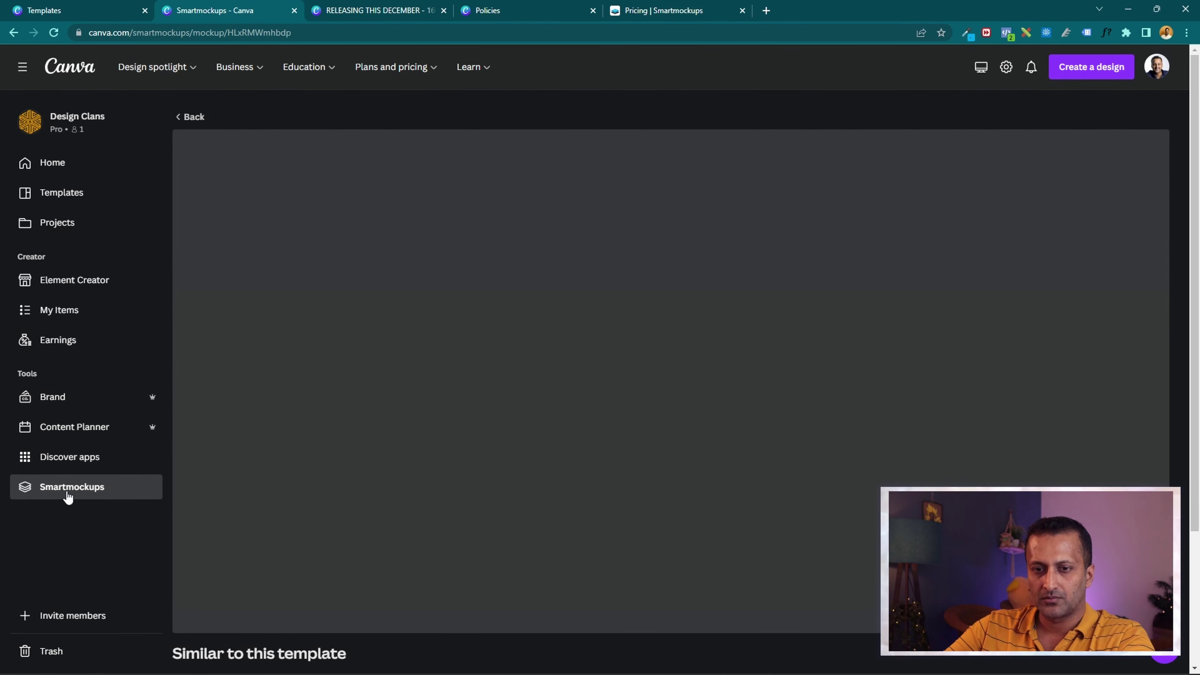
left_click(68, 491)
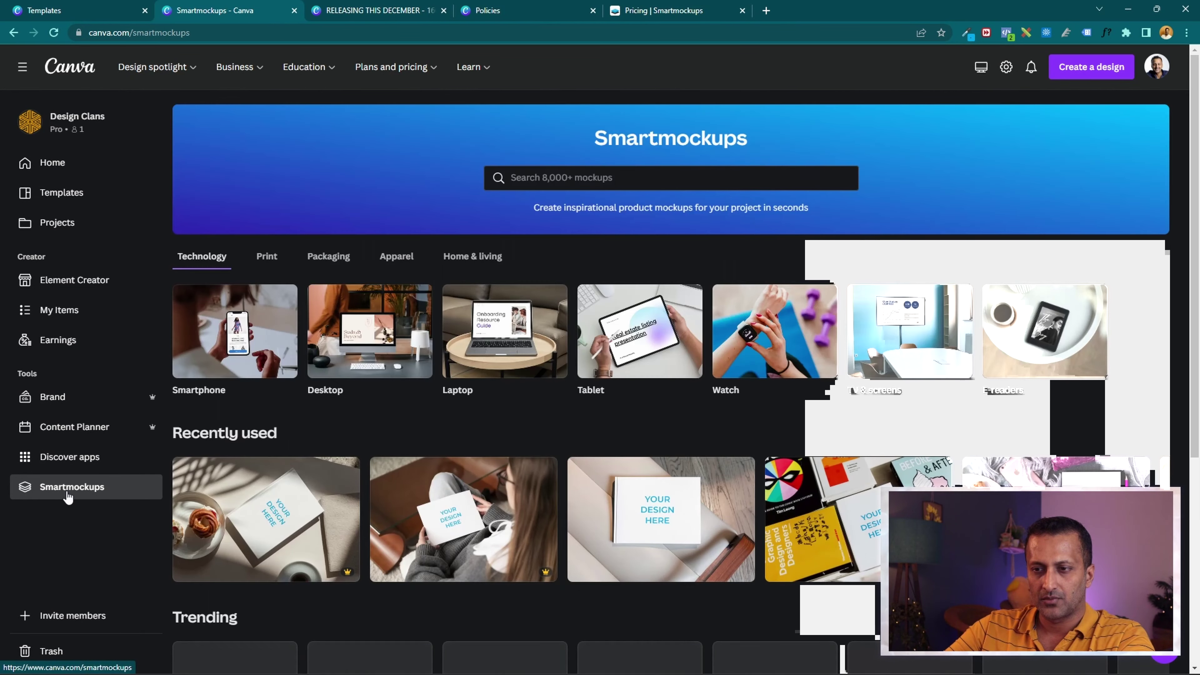
scroll(1175, 399, "down", 3)
left_click(1175, 399)
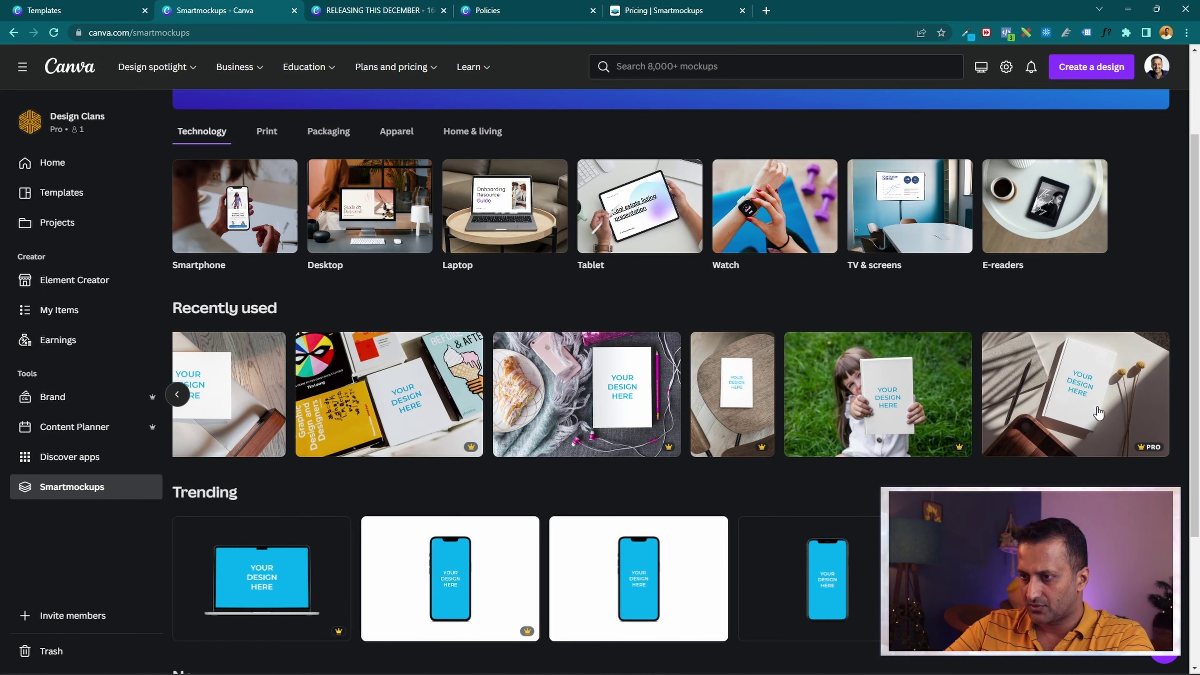
left_click(1077, 401)
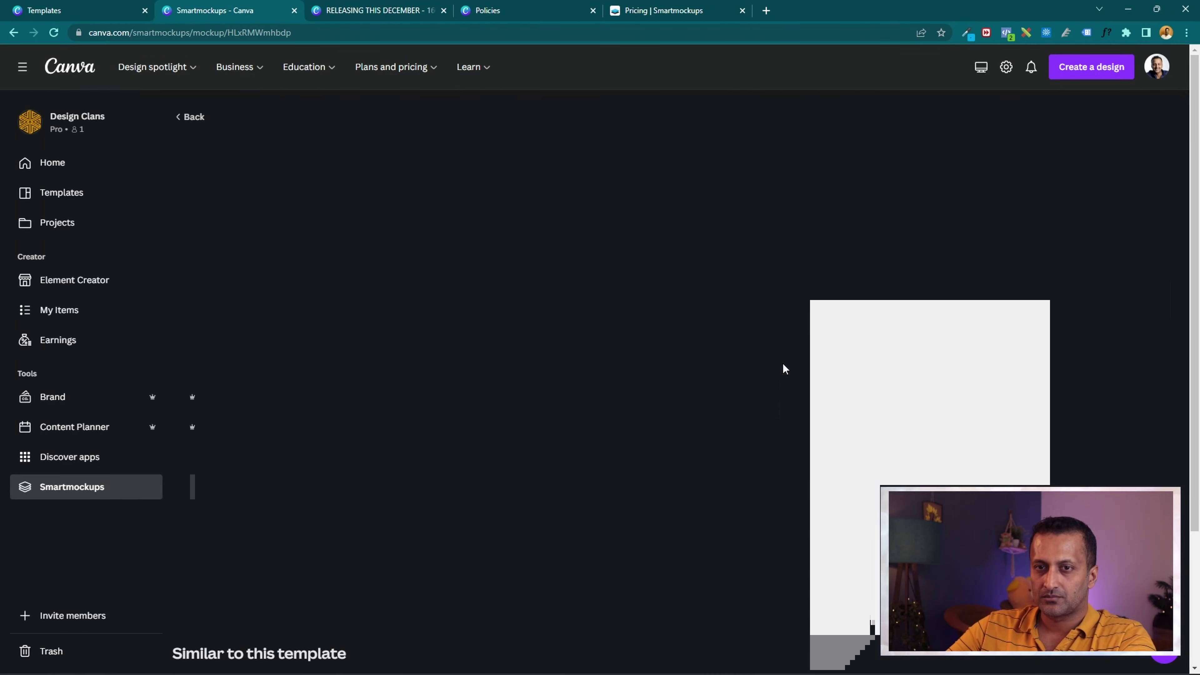
Apply the Mindset book cover design to the table mockup and save the mockup.
left_click(1019, 444)
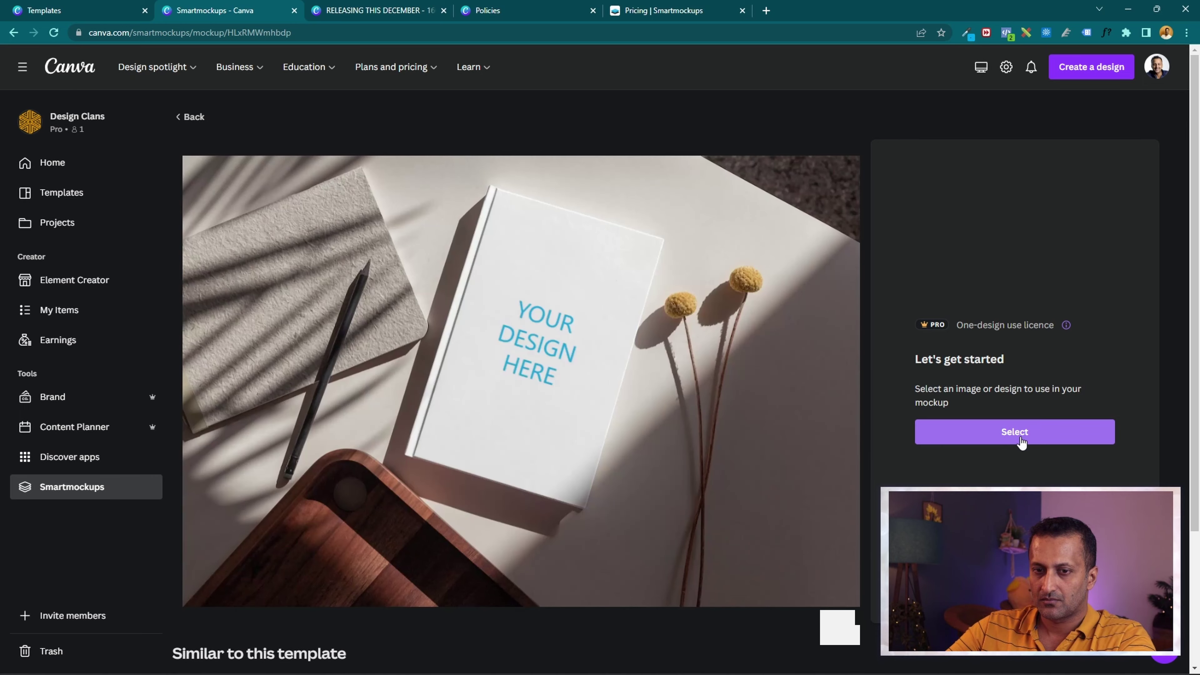
left_click(1020, 442)
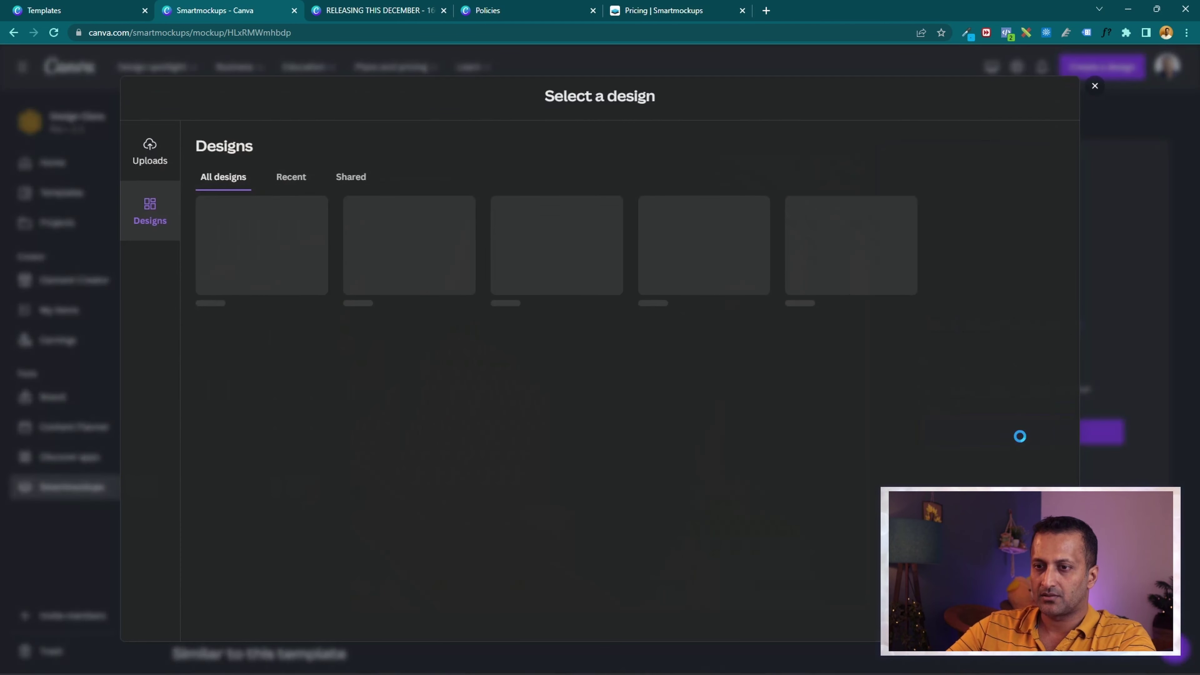
left_click(442, 253)
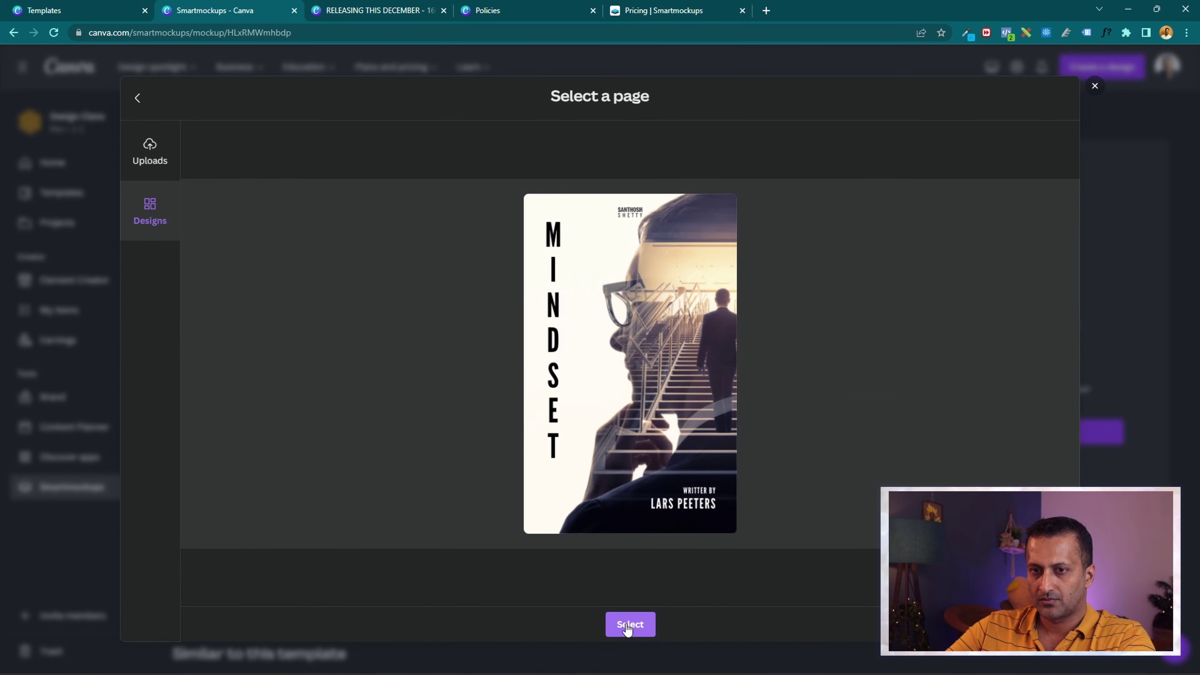
left_click(632, 626)
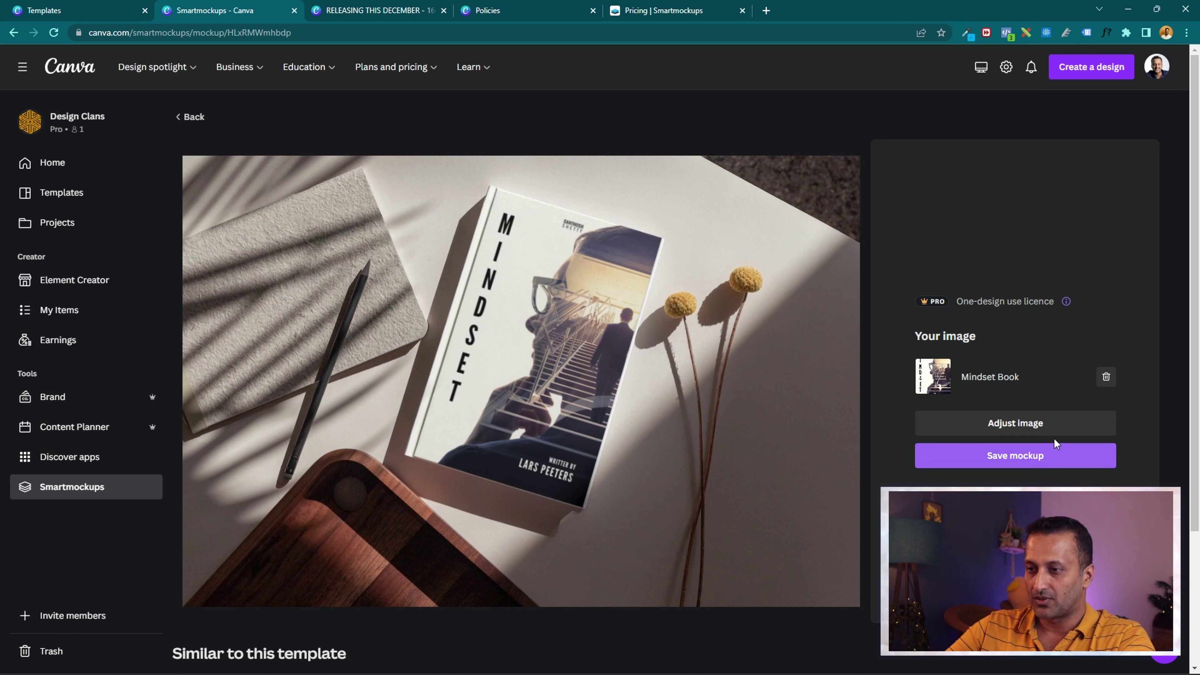
left_click(1021, 457)
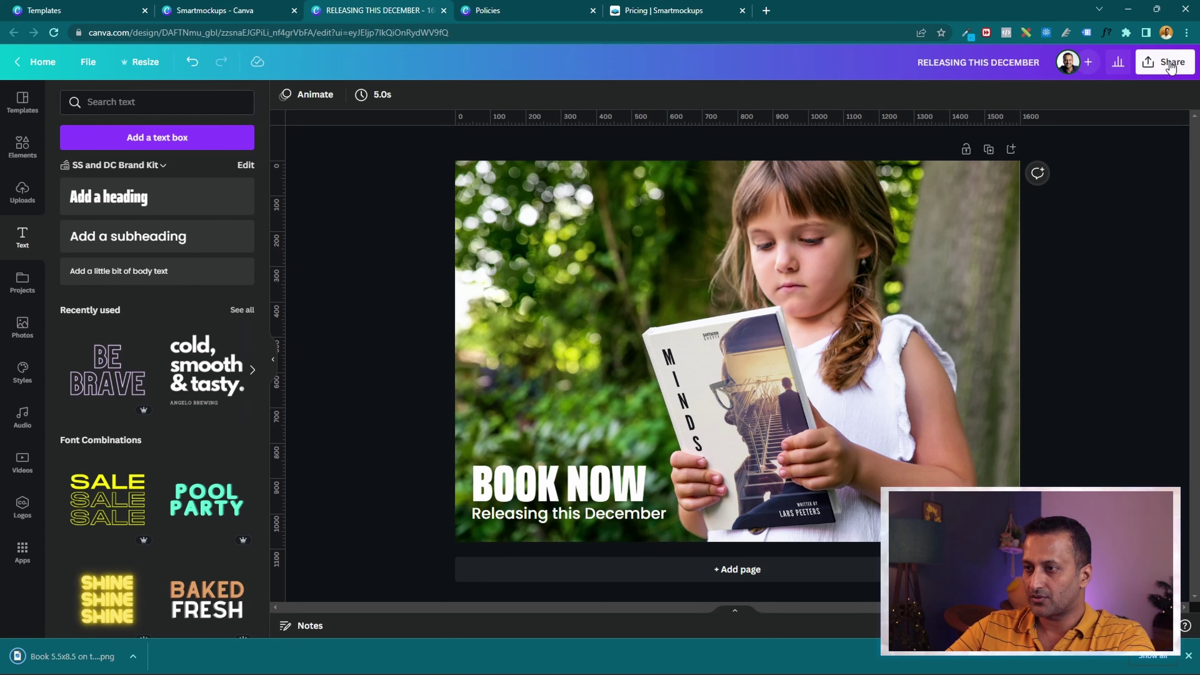
Download the RELEASING THIS DECEMBER design as a PNG at 1,600 × 1,080 px.
left_click(1171, 66)
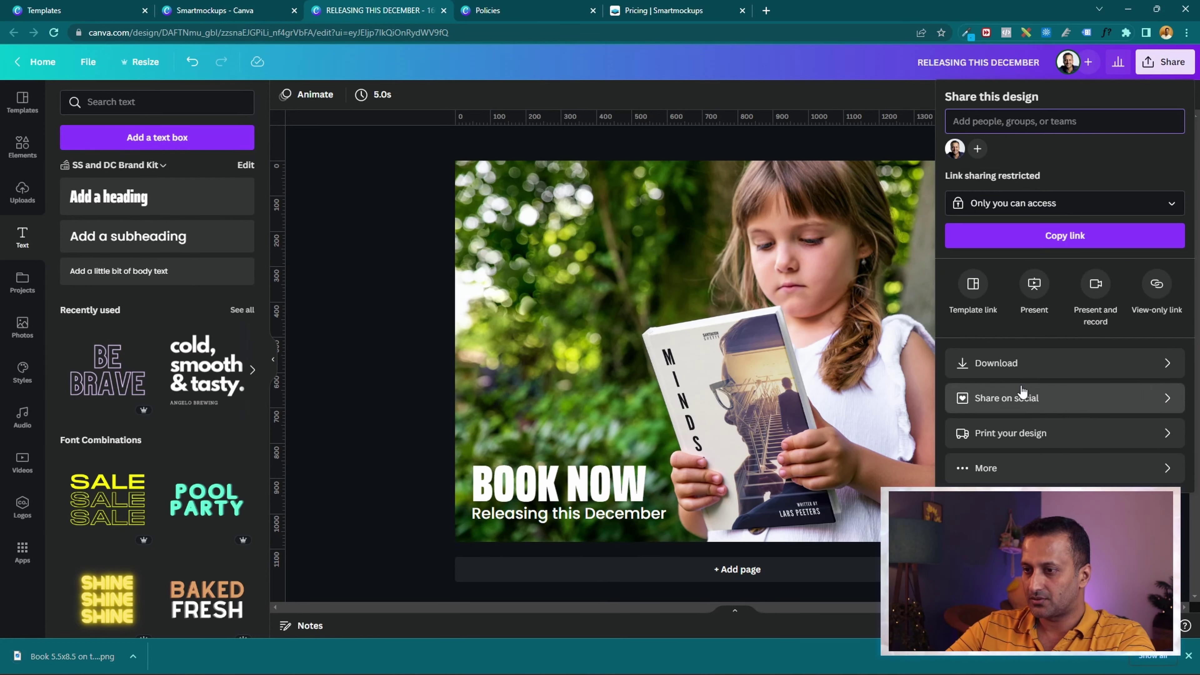
left_click(1063, 363)
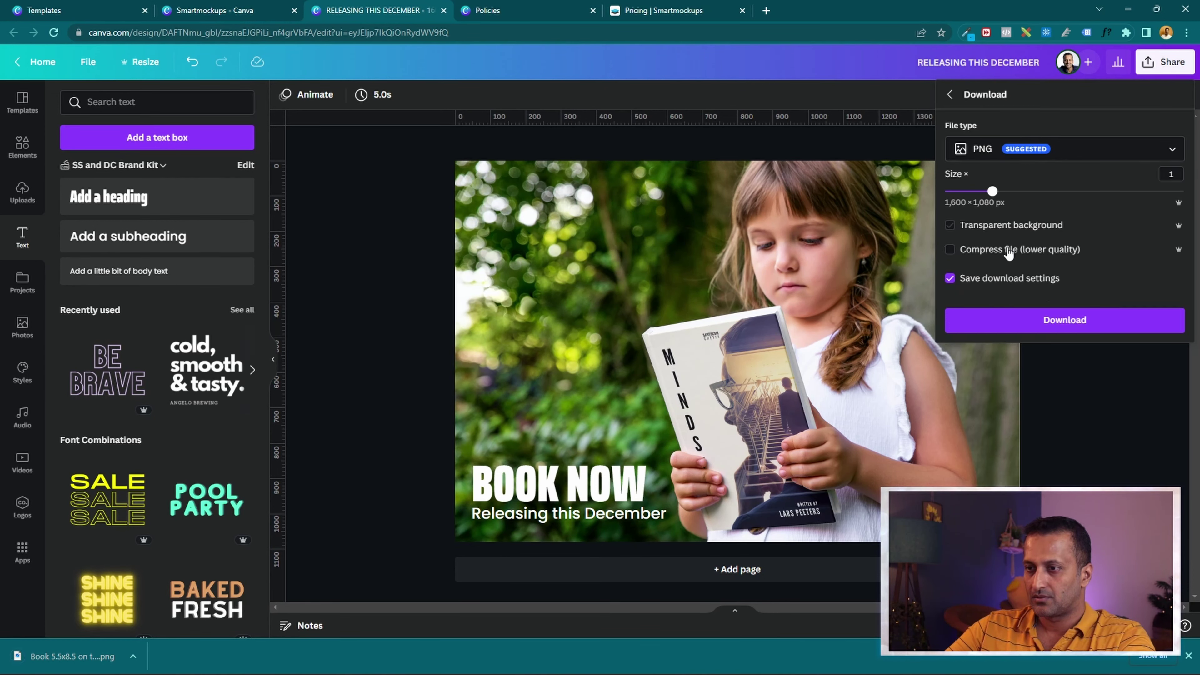
left_click(1090, 327)
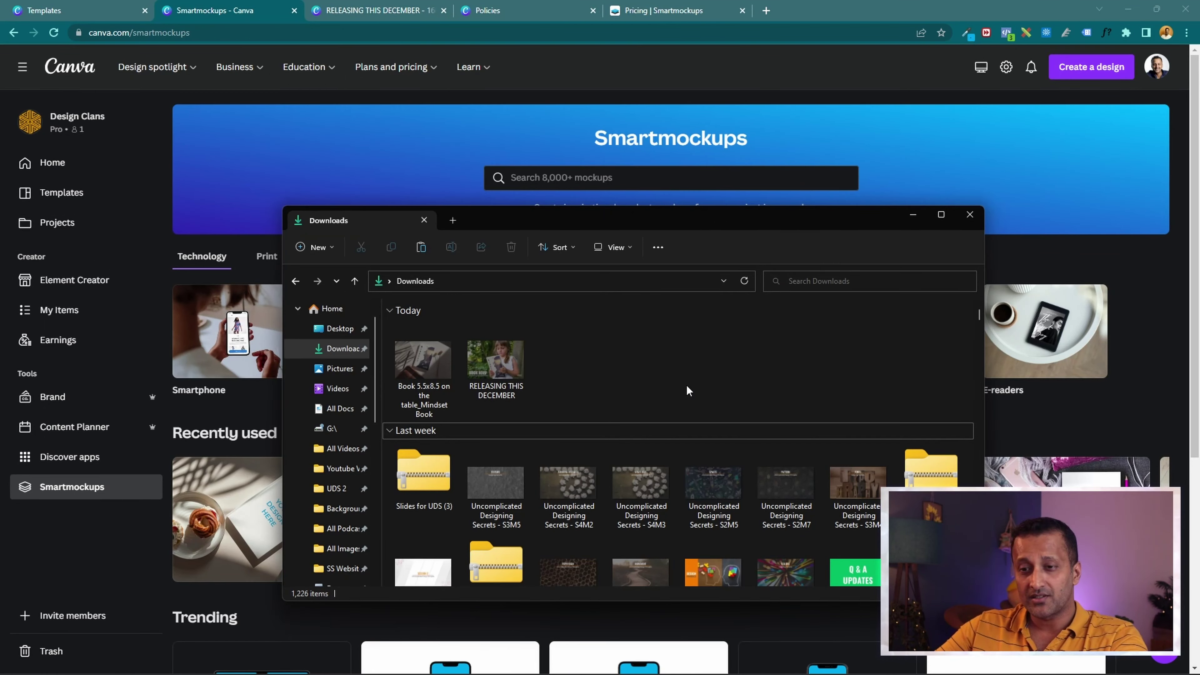
View the downloaded RELEASING THIS DECEMBER and Book 5.5x8.5 on the table_Mindset Book images from the Downloads folder.
double_click(519, 360)
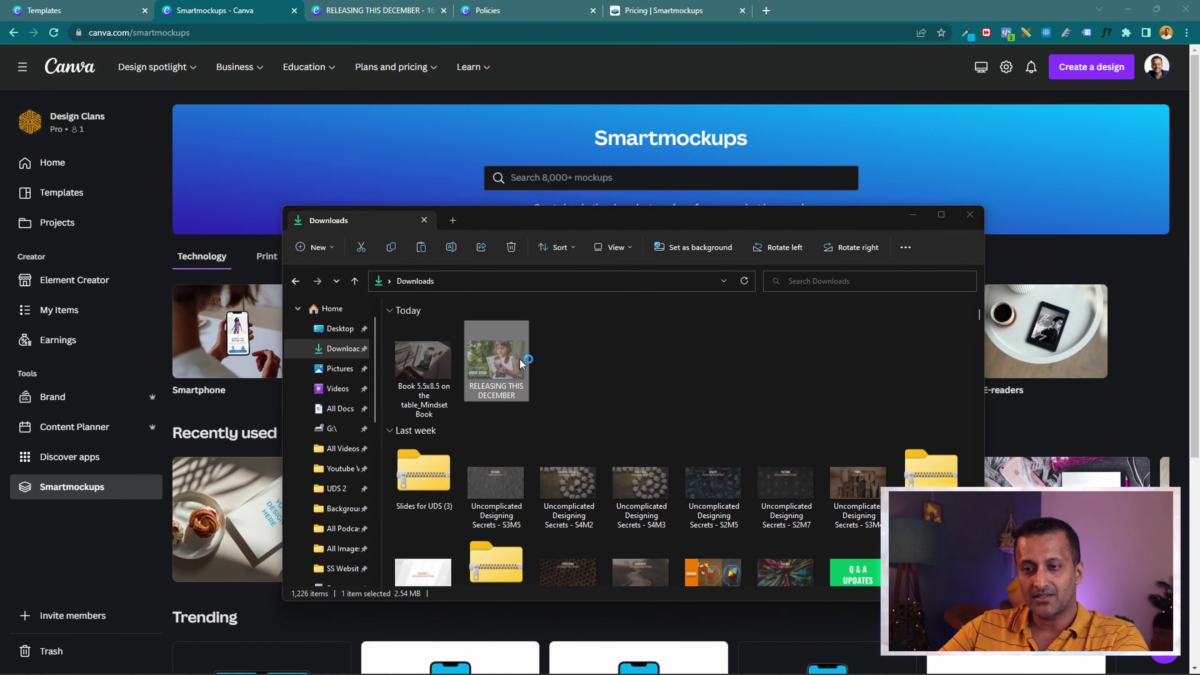
key("Right")
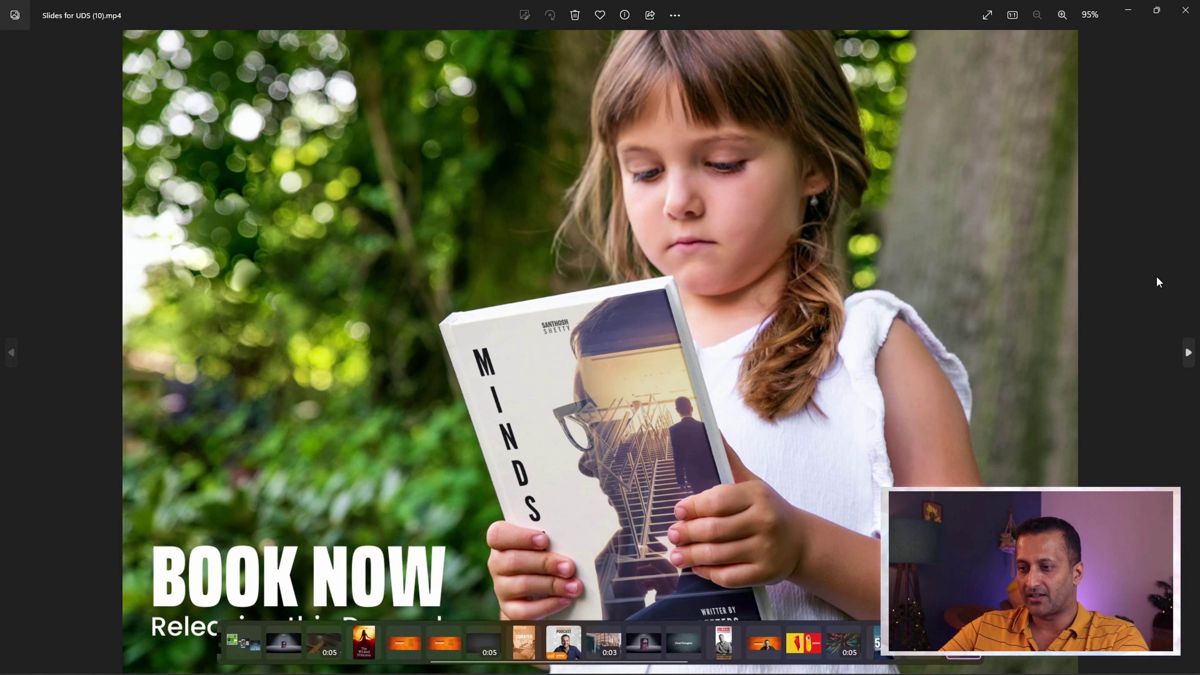
key("Left")
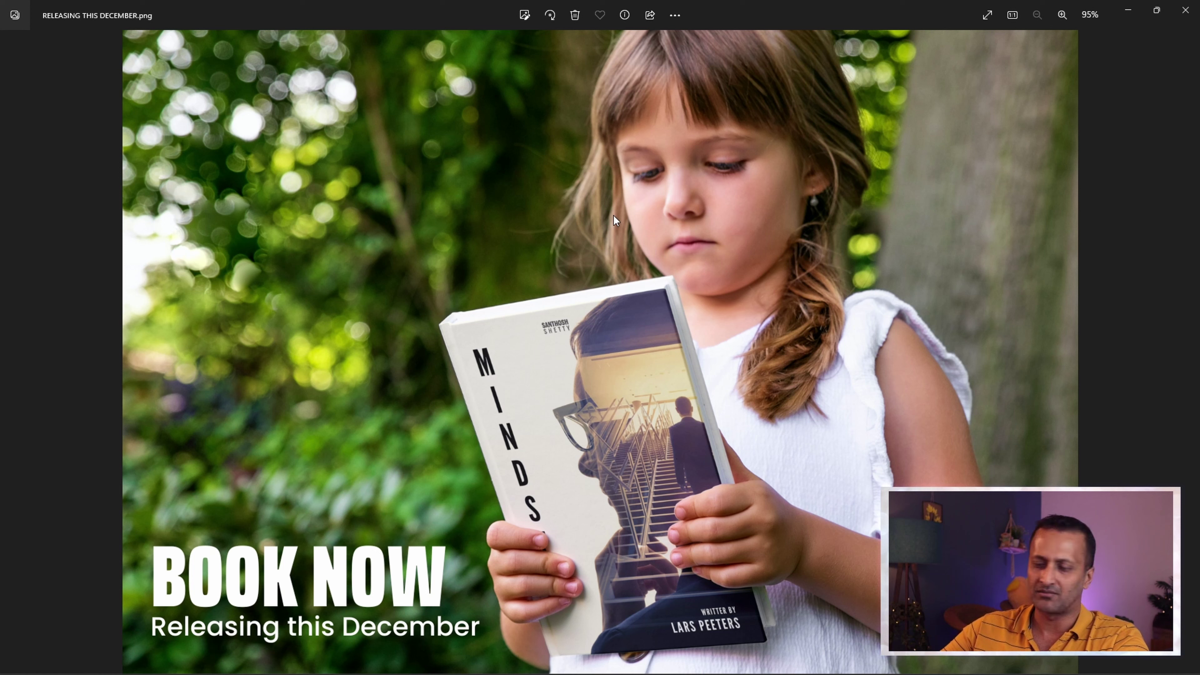
left_click(1185, 10)
left_click(426, 366)
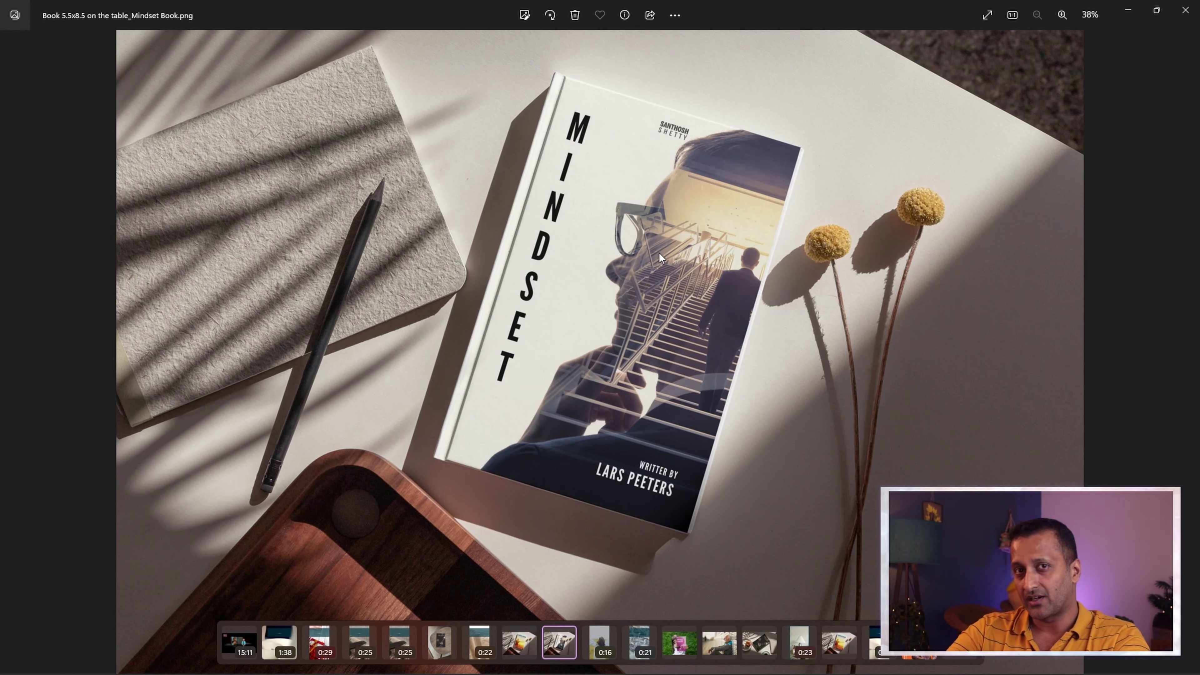
key("Left")
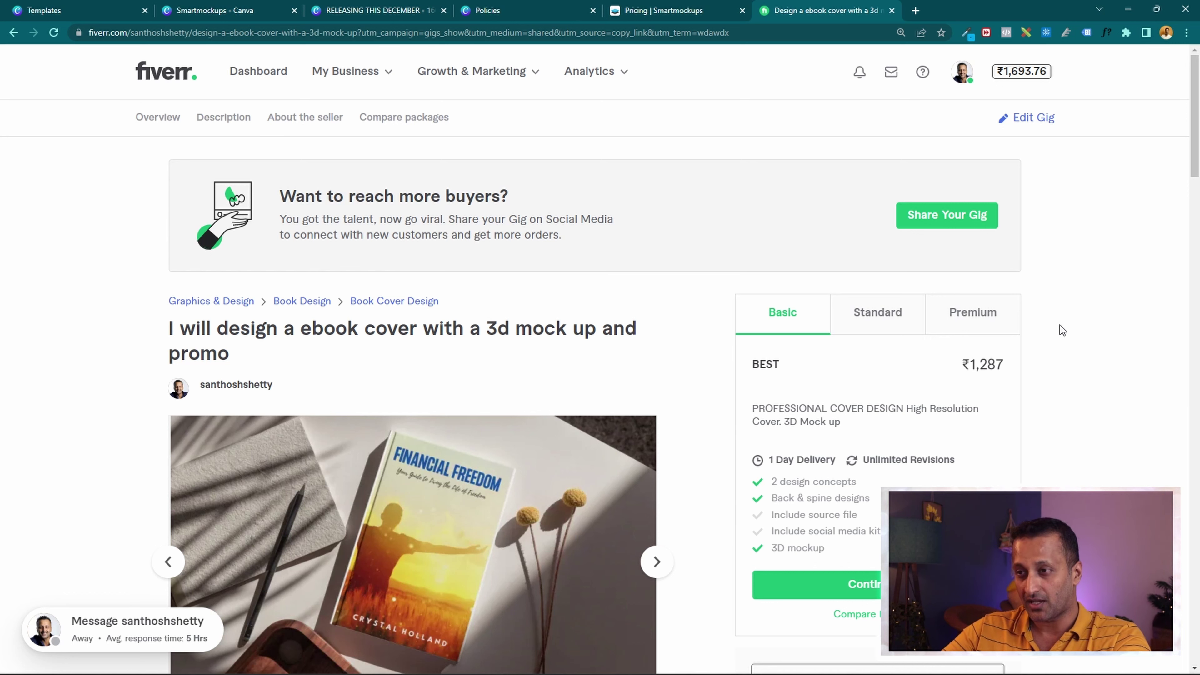
Examine the Fiverr ebook cover gig, including its Basic package, and go through its sample mockup images to the third one.
scroll(1059, 325, "down", 1)
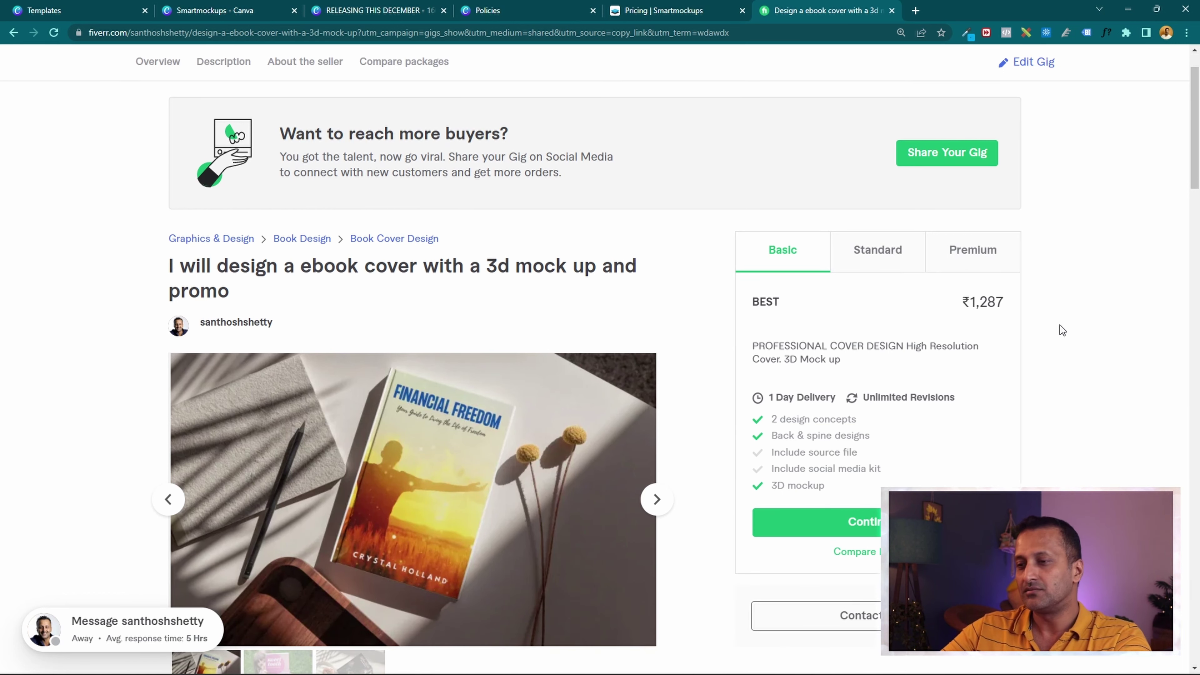
scroll(1141, 279, "down", 1)
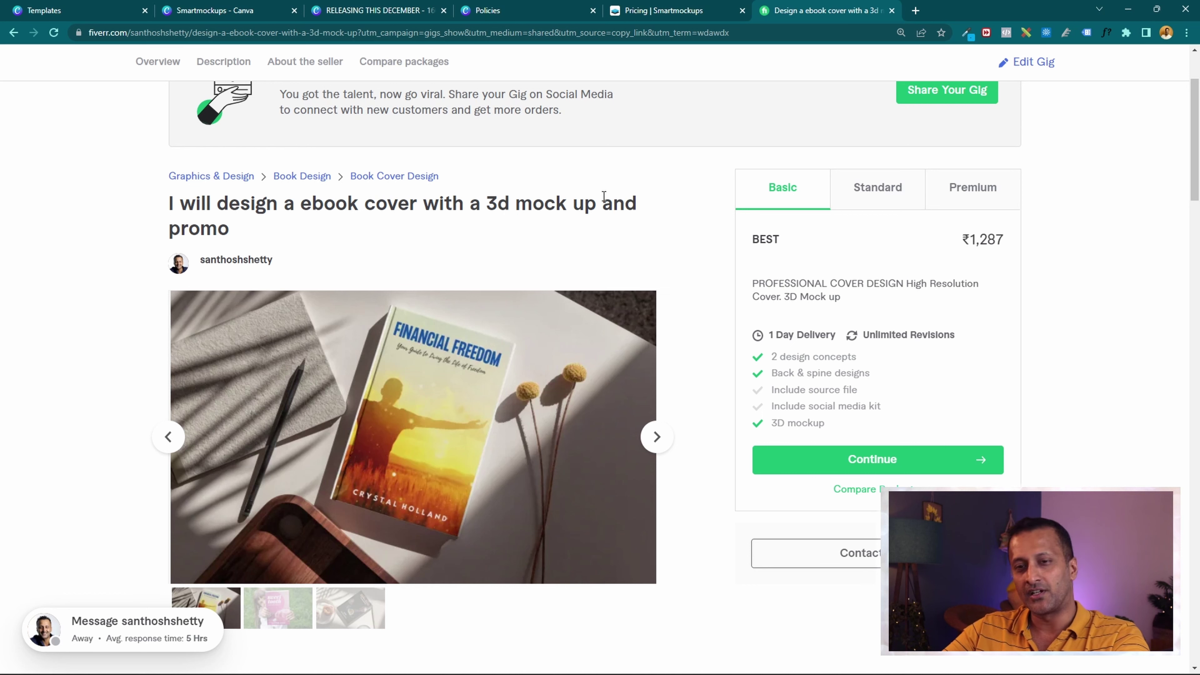
mouse_move(440, 536)
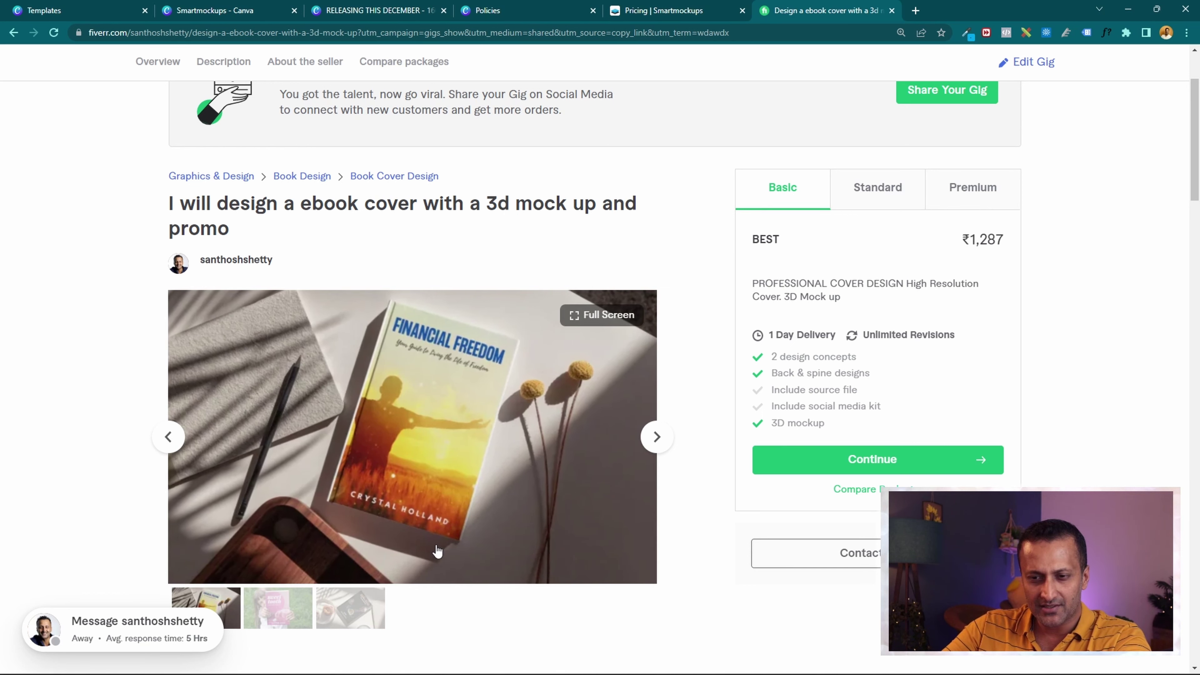
scroll(670, 509, "down", 1)
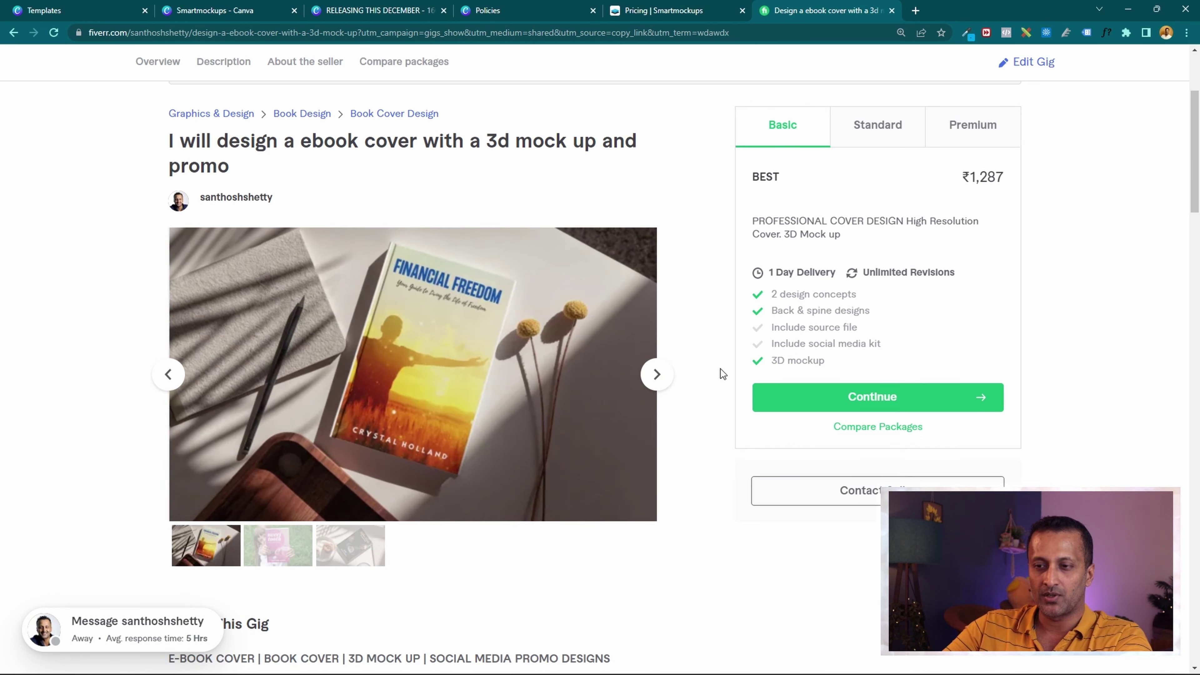
left_click(659, 381)
left_click(658, 376)
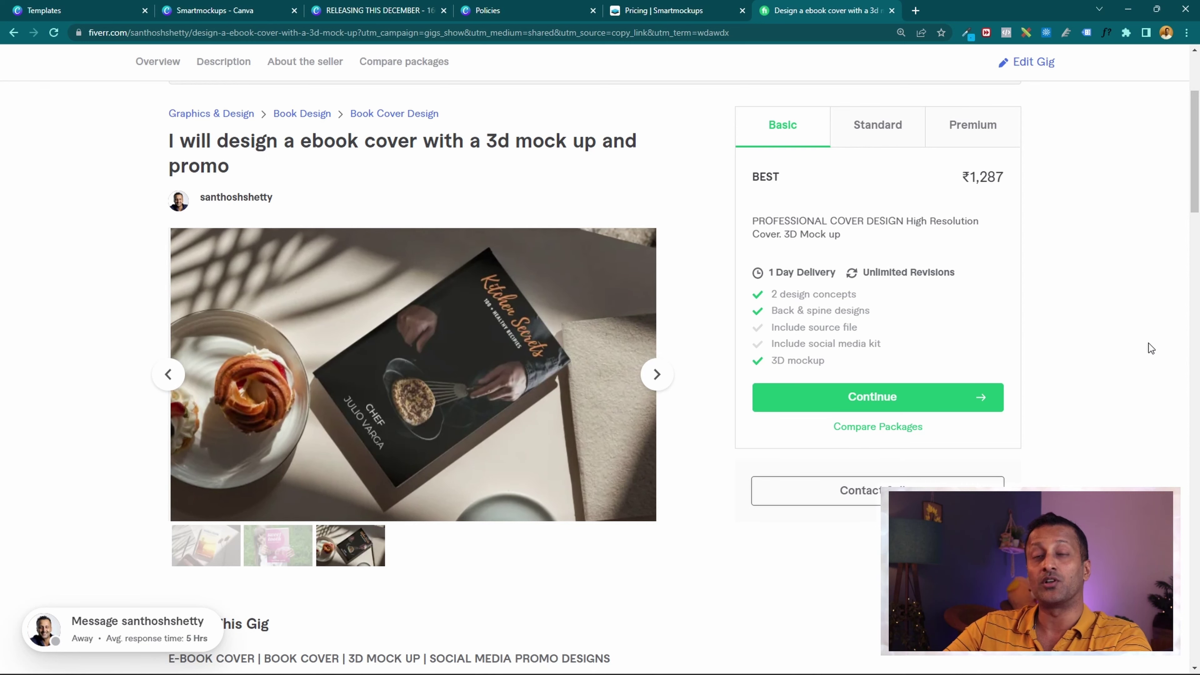
scroll(1151, 342, "down", 1)
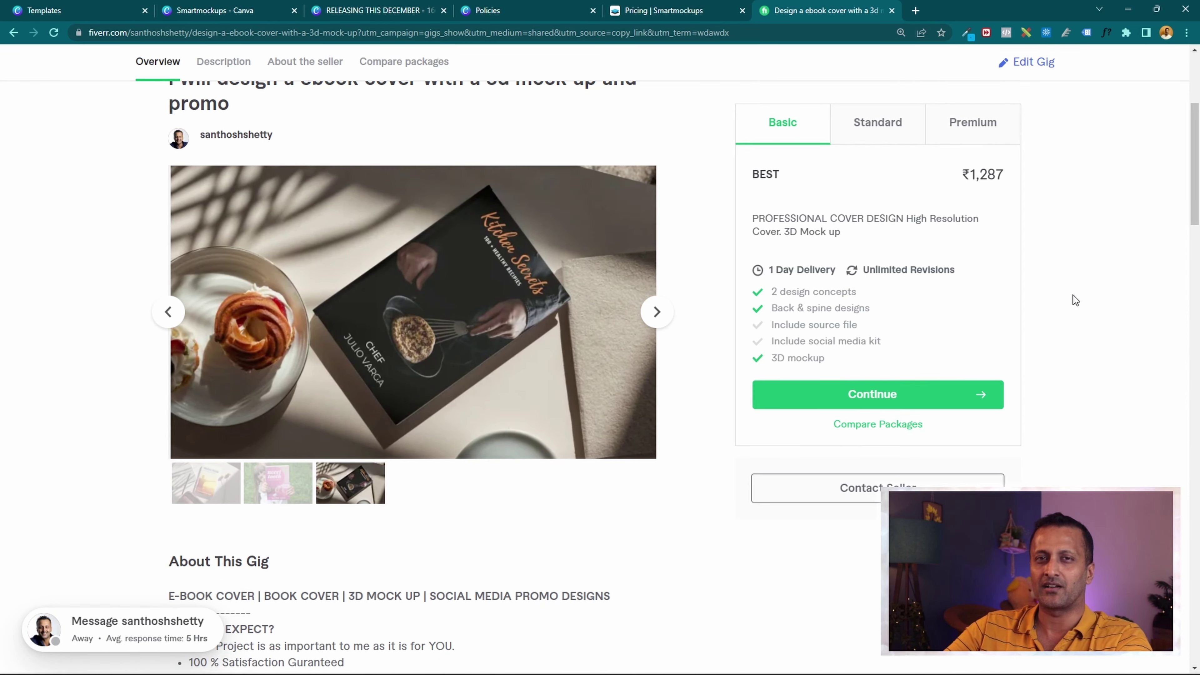